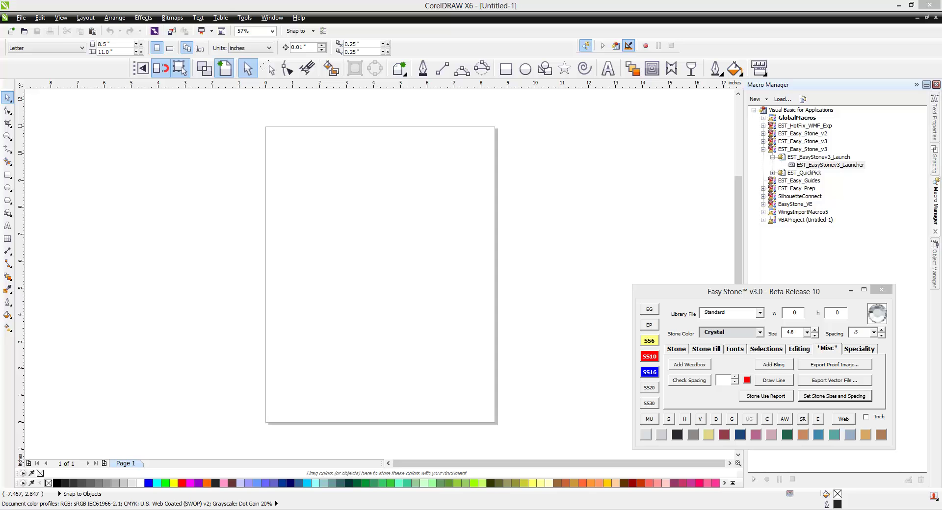
Paste the copied rosary photo into the blank drawing and shift it slightly from its pasted position.
key("ctrl+v")
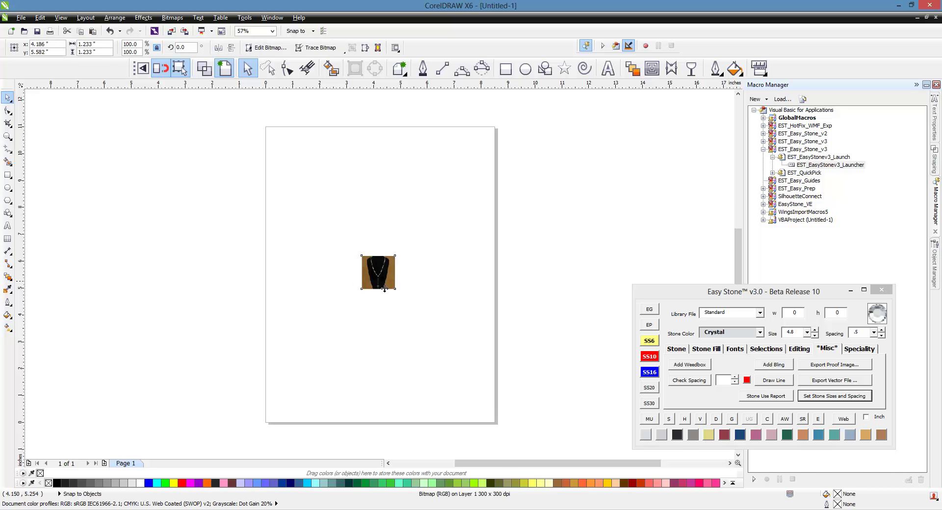
scroll(383, 280, "up", 4)
left_click(525, 312)
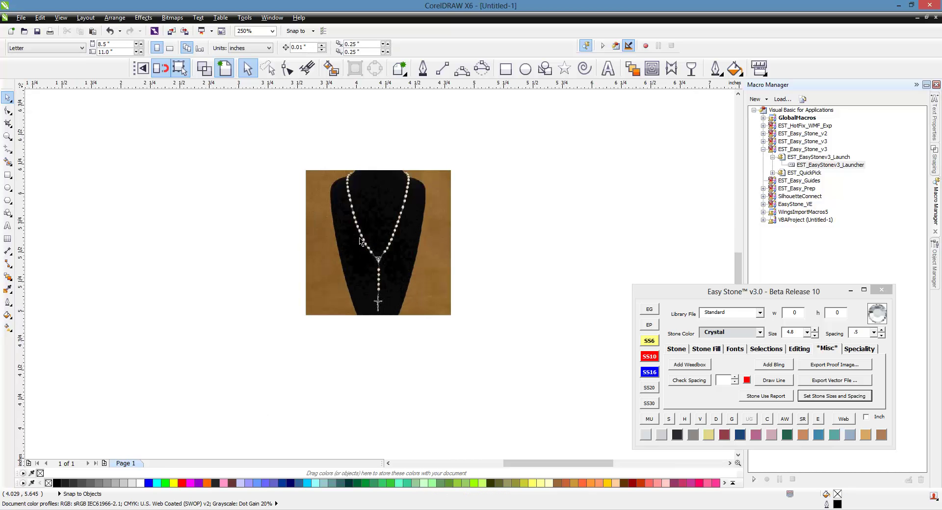
scroll(358, 234, "up", 2)
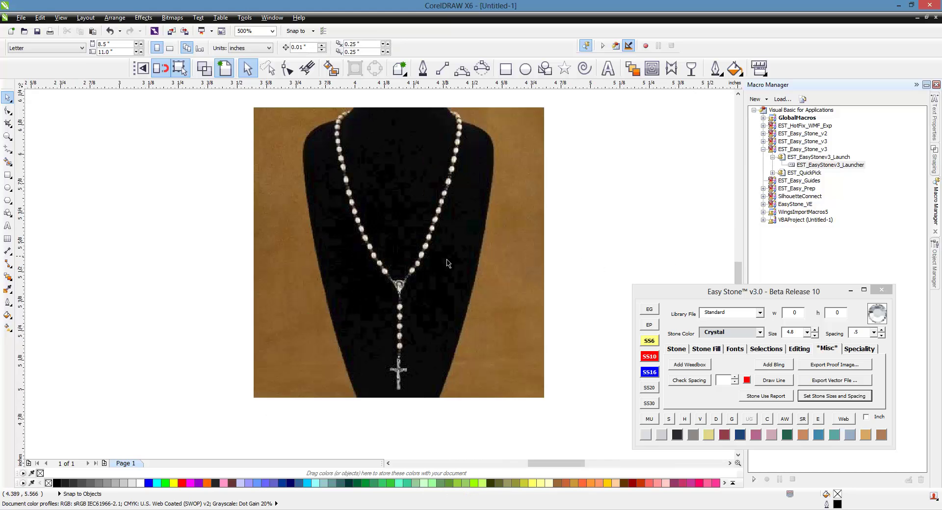
scroll(427, 256, "down", 2)
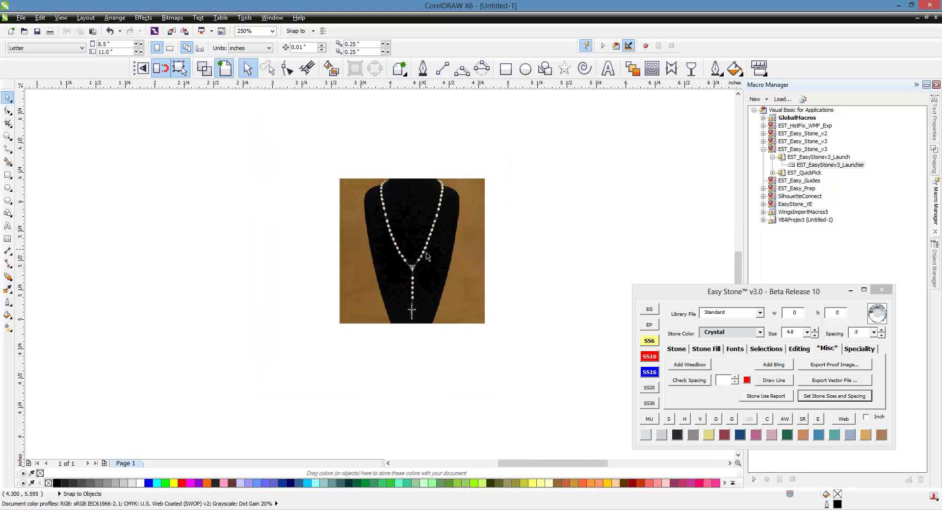
left_click_drag(449, 273, 439, 271)
left_click(506, 262)
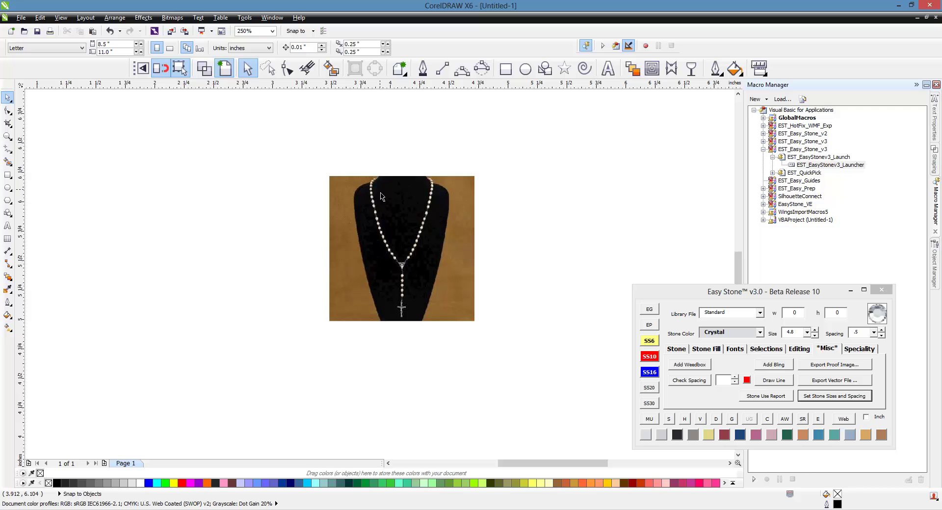
Use Set Size on the photo, measuring horizontally between the upper necklace strands, and resize that span to 6.5 inches wide.
left_click(432, 202)
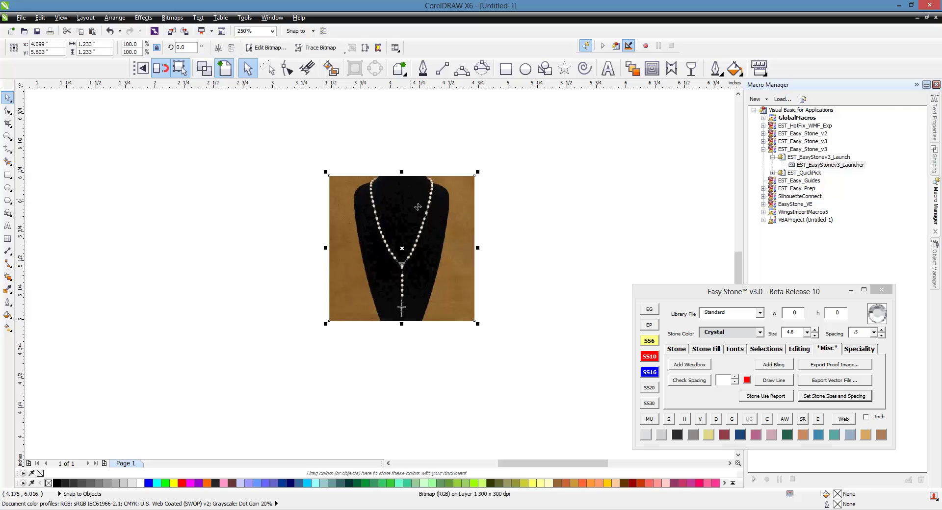
left_click(867, 349)
left_click(860, 379)
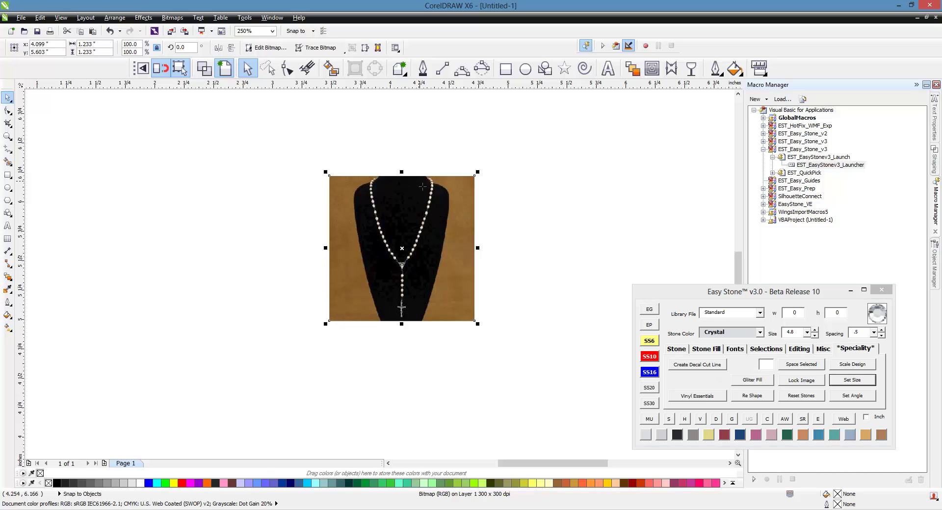
left_click_drag(377, 182, 425, 183)
left_click(595, 295)
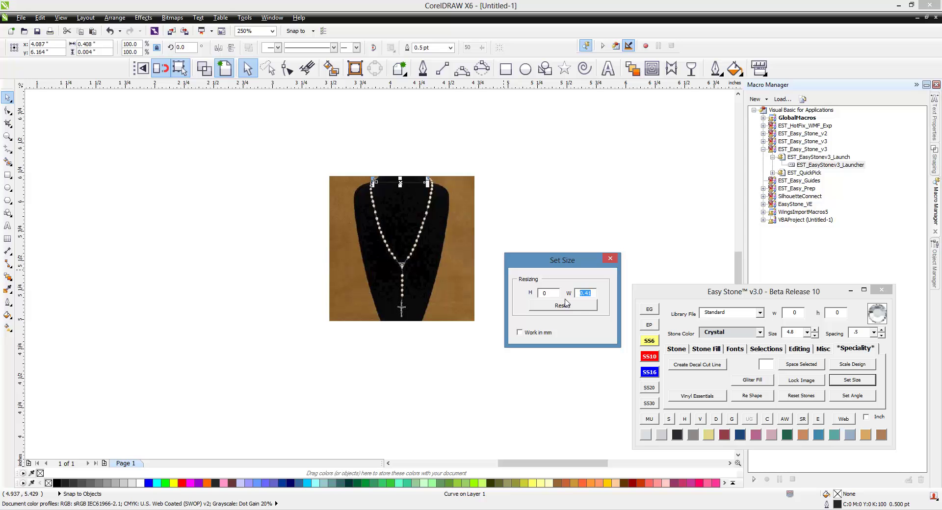
type("6.5")
left_click(570, 305)
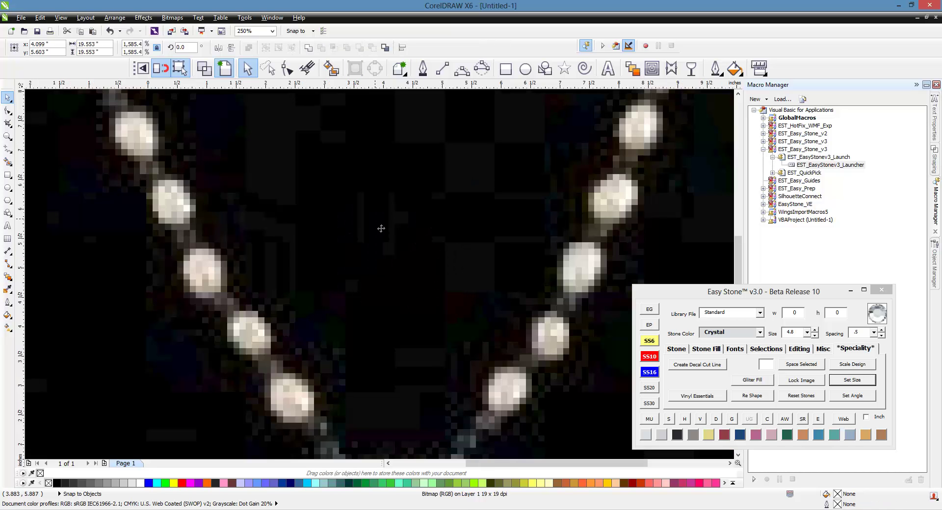
Move the enlarged rosary photo off the page into the empty area beside it and deselect it.
scroll(381, 229, "down", 5)
left_click_drag(388, 285, 513, 302)
left_click(451, 385)
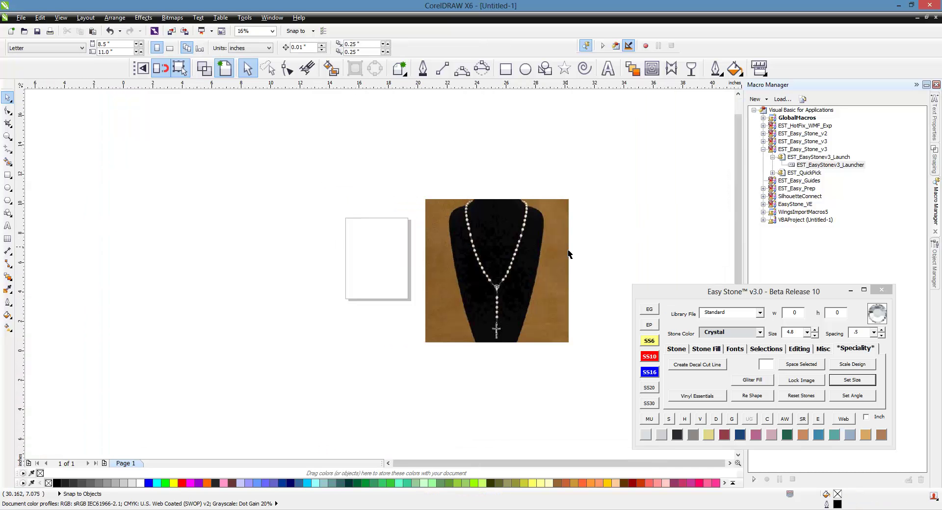
scroll(569, 254, "up", 1)
scroll(455, 295, "down", 1)
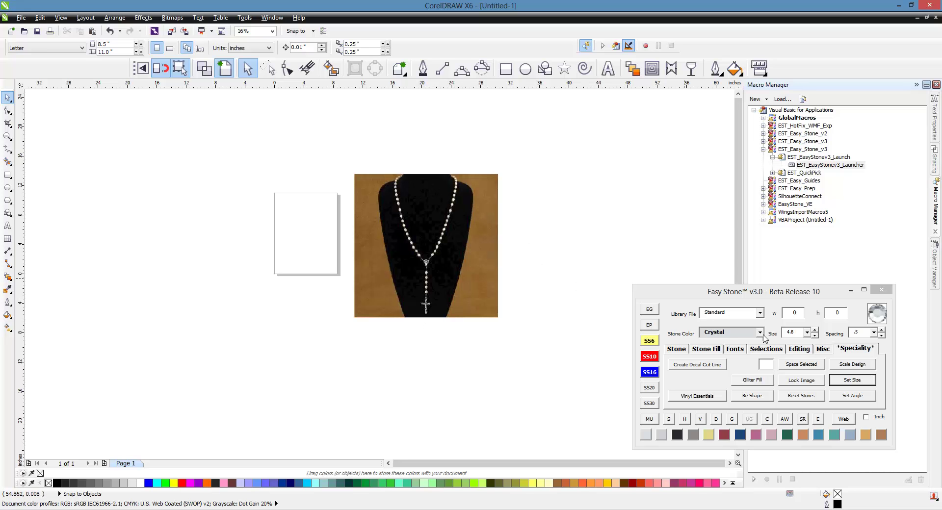
left_click(431, 315)
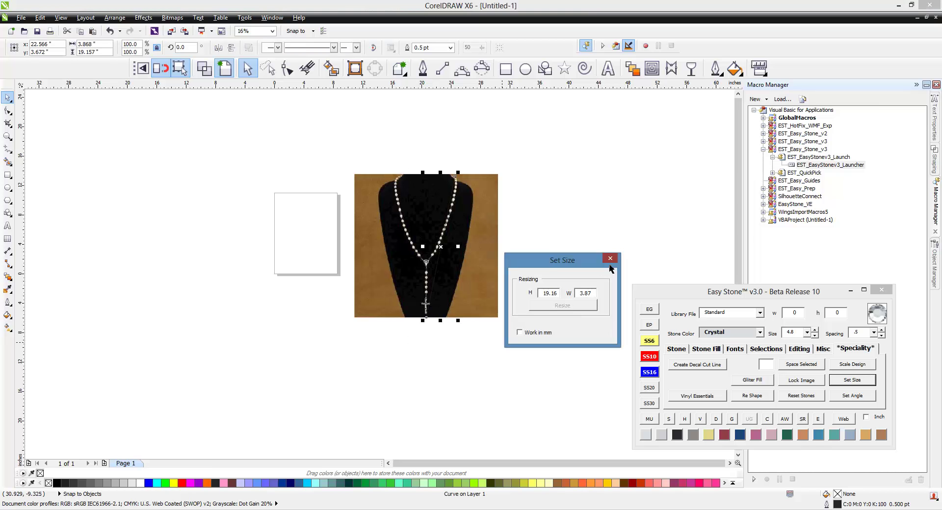
left_click(610, 259)
Use Set Size on the photo, measuring from the necklace's upper end down to the cross, and resize that height to 14 inches.
left_click(476, 224)
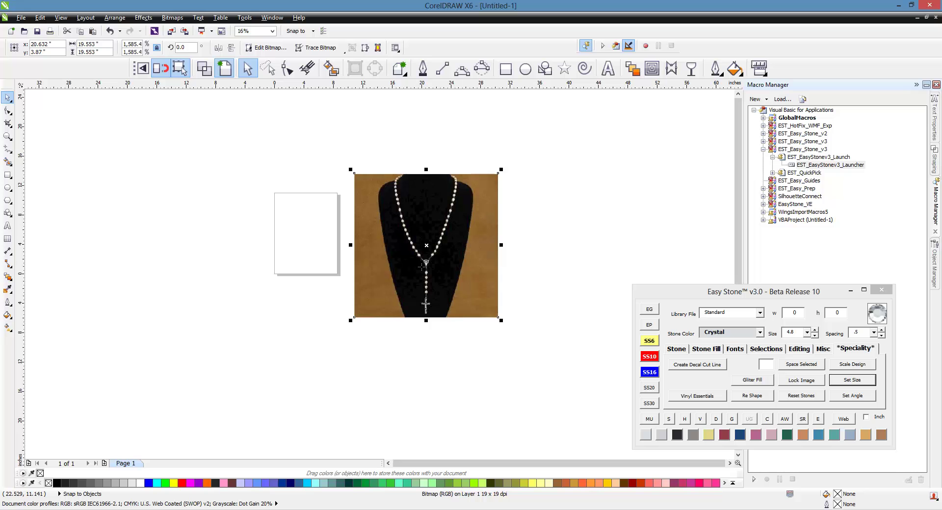
left_click(427, 309)
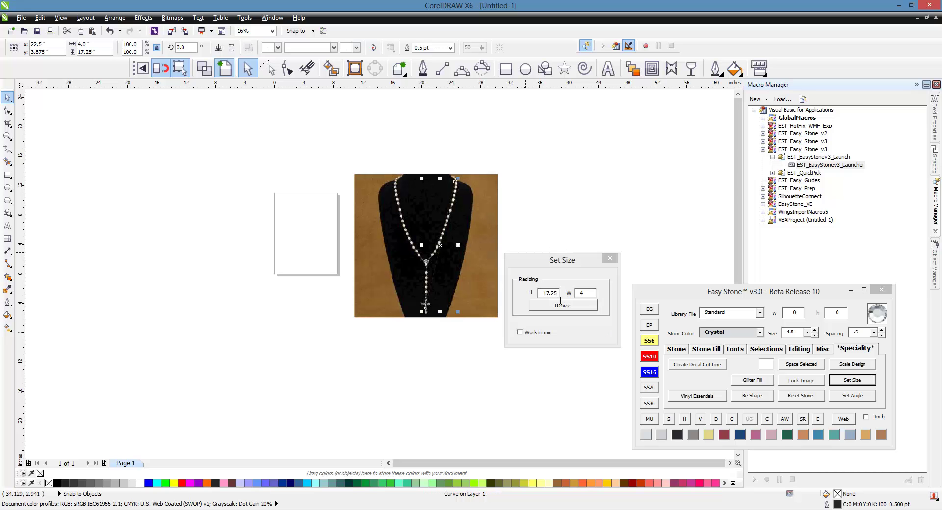
left_click_drag(561, 297, 542, 296)
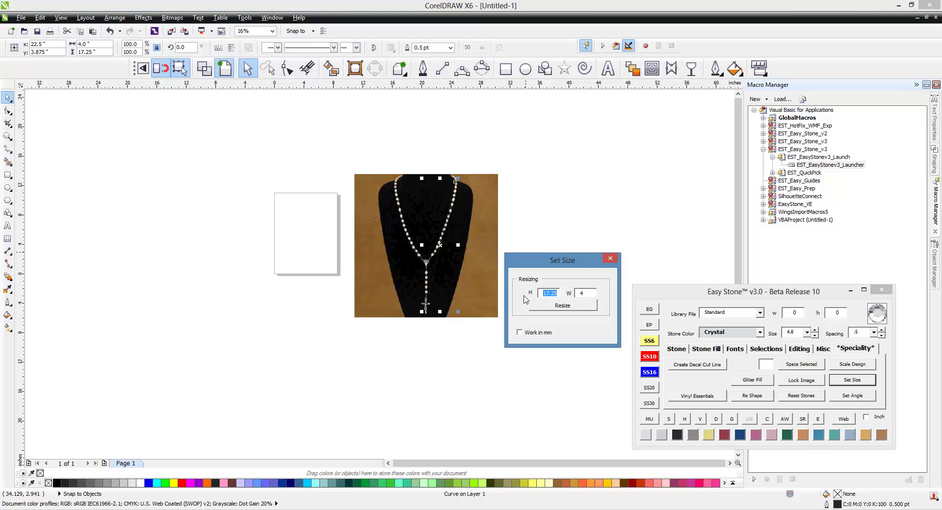
type("14")
left_click(549, 306)
left_click(487, 341)
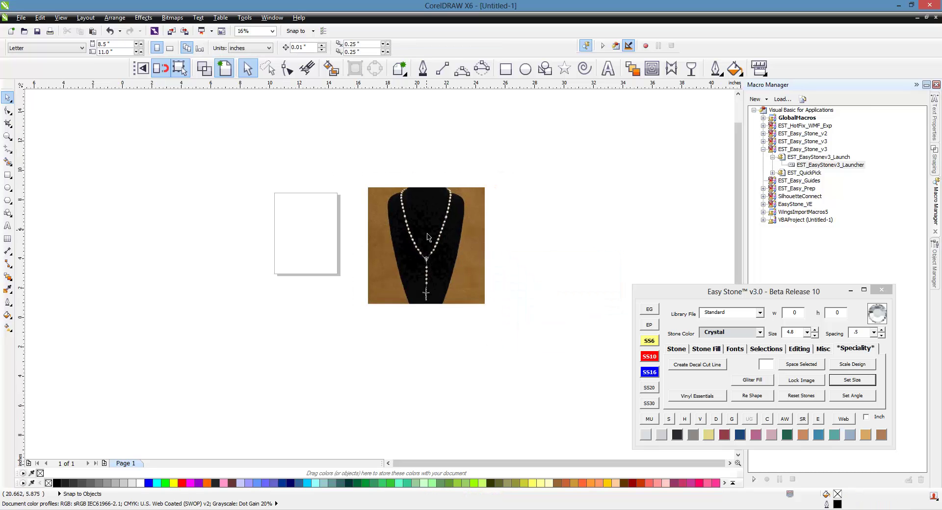
Place a vertical guideline through the rosary's centre at about x = 20.6 inches and lock the photo with Lock Image.
scroll(428, 237, "up", 2)
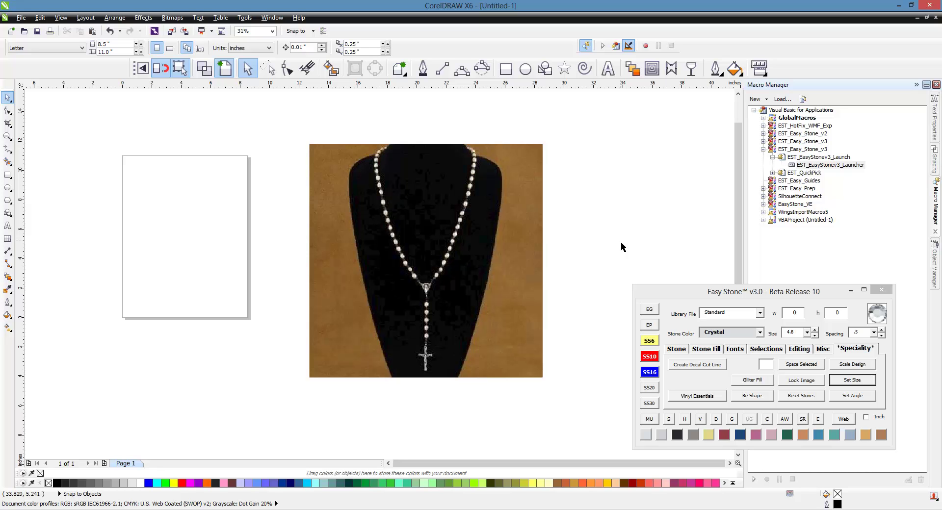
left_click_drag(24, 351, 451, 316)
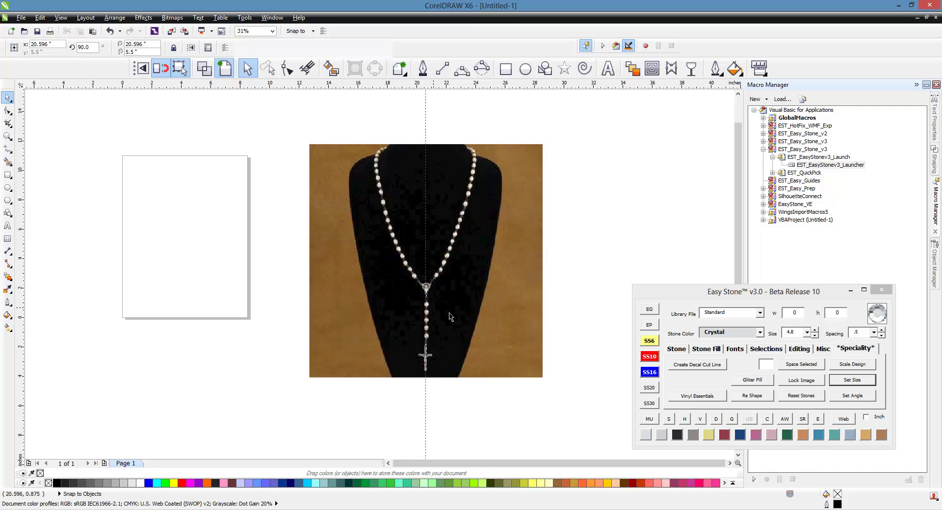
left_click(593, 276)
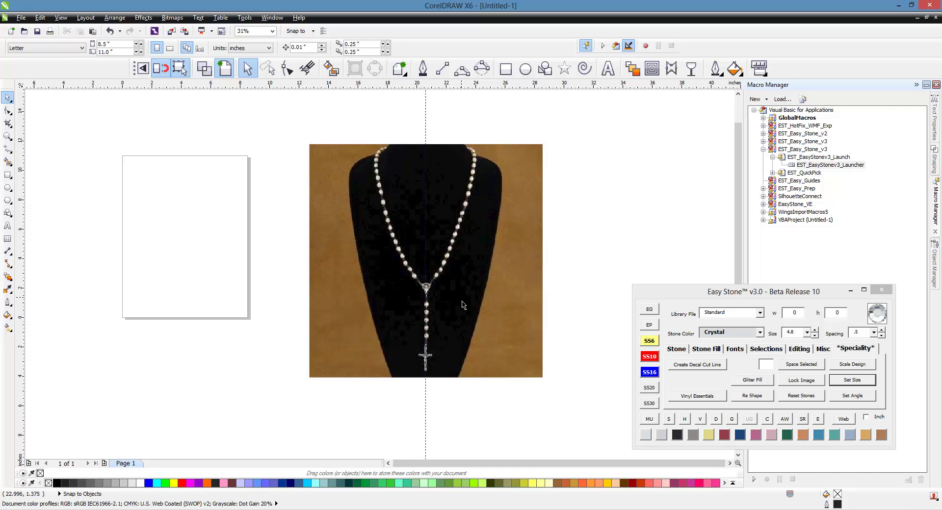
left_click(519, 302)
left_click(812, 382)
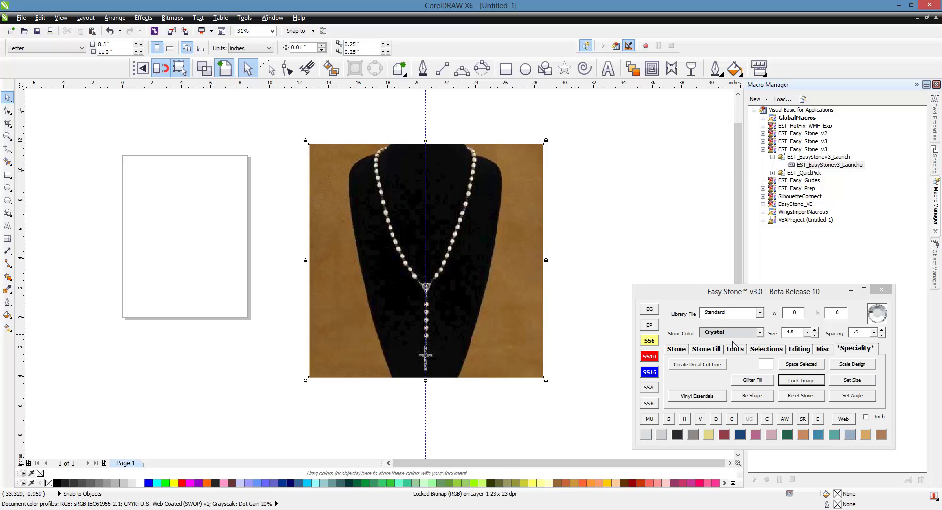
Trace the right-hand bead strand with an open curve about 2.6 by 8.6 inches, from above the centre medal up to the neck.
scroll(459, 204, "up", 1)
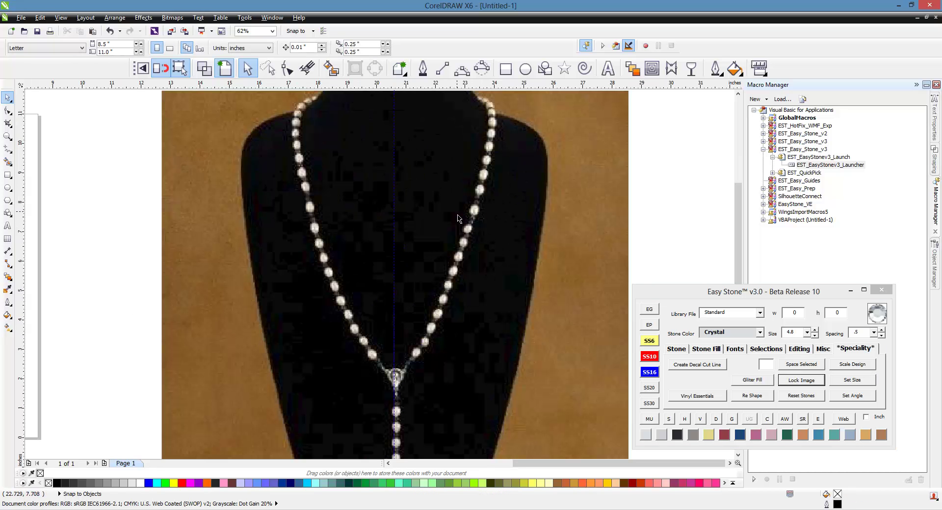
left_click(462, 68)
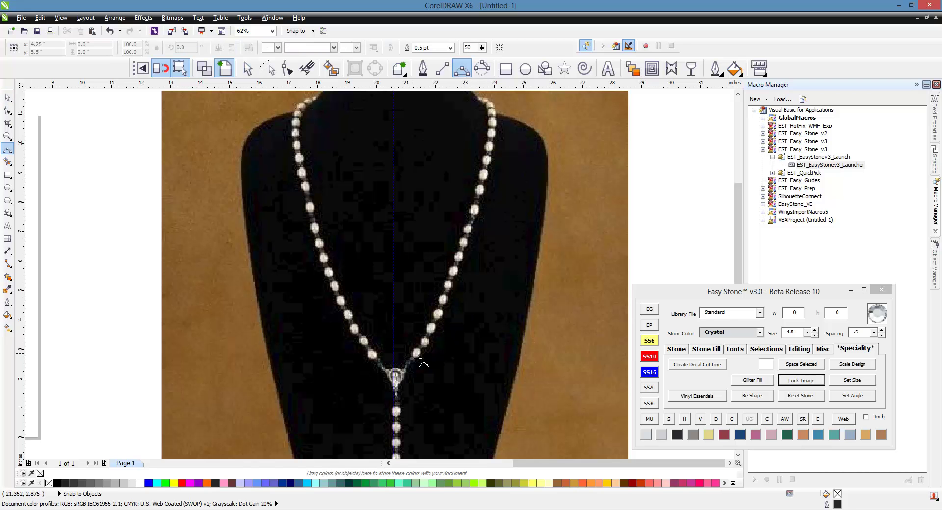
left_click(417, 353)
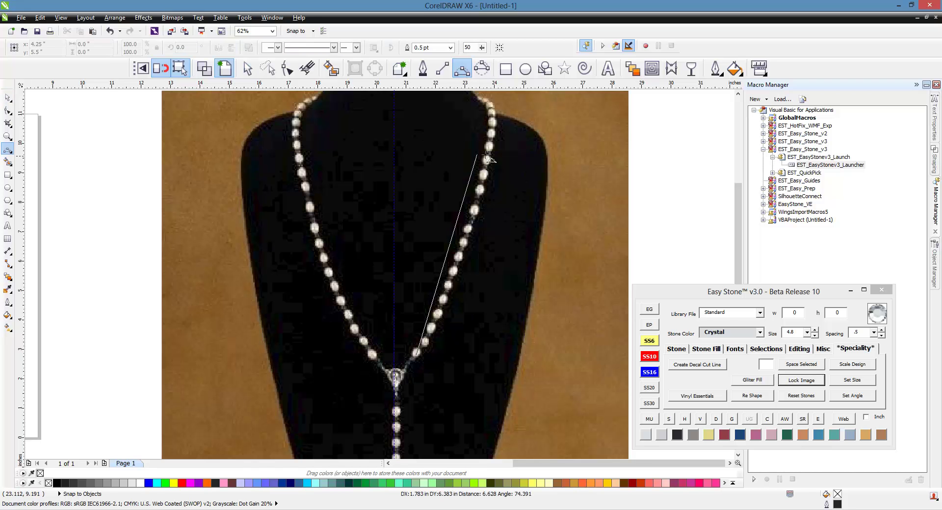
left_click(493, 112)
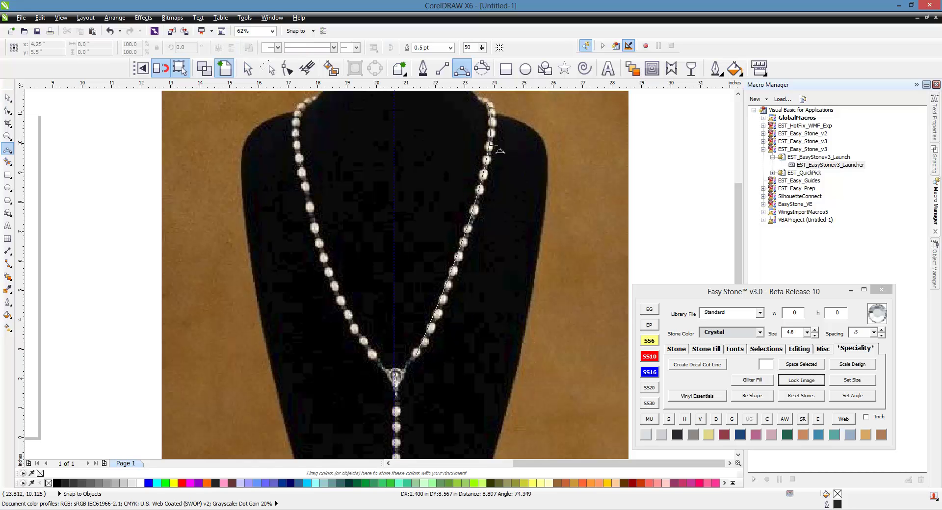
double_click(493, 99)
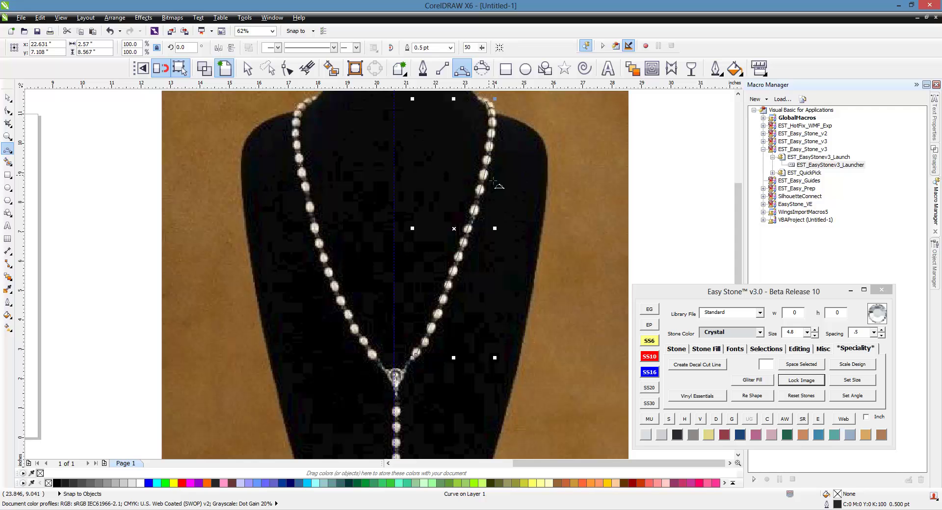
Give the traced strand curve an 8 pt orange outline (#FF6633) and deselect it.
left_click(717, 69)
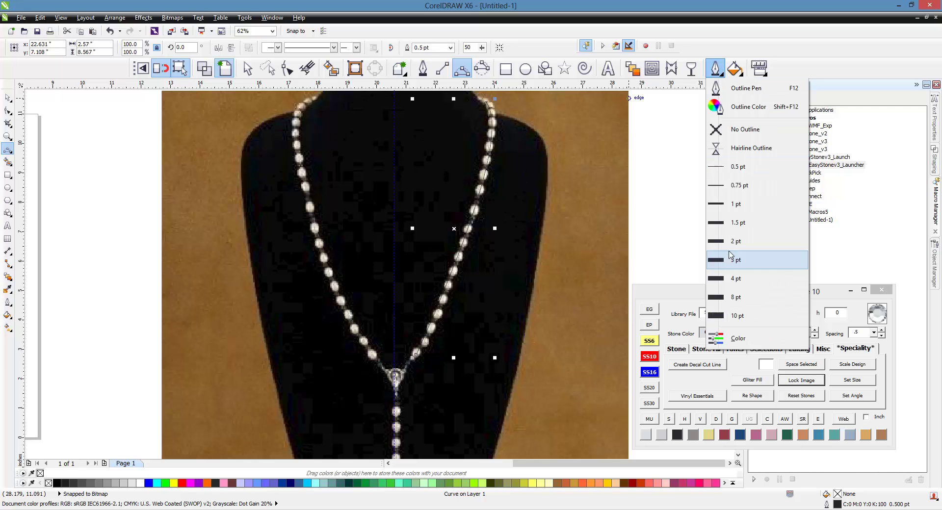
left_click(731, 281)
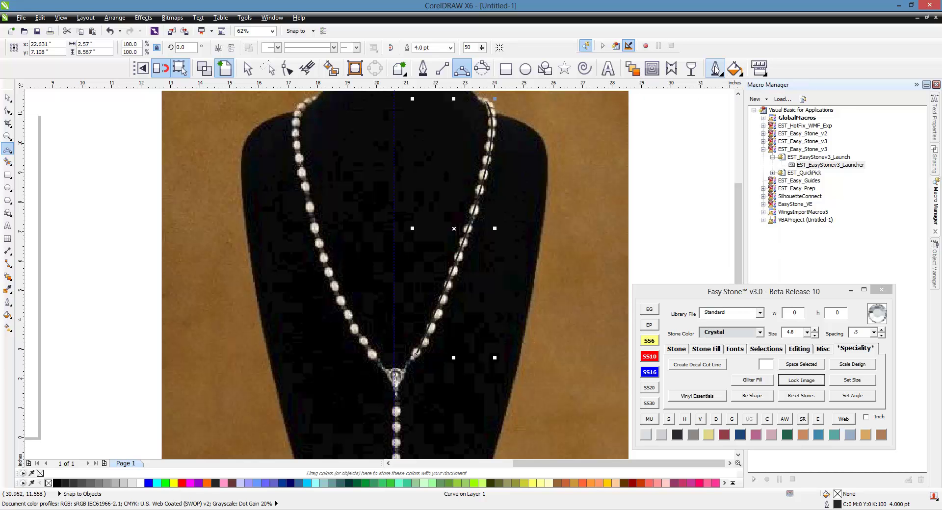
right_click(583, 483)
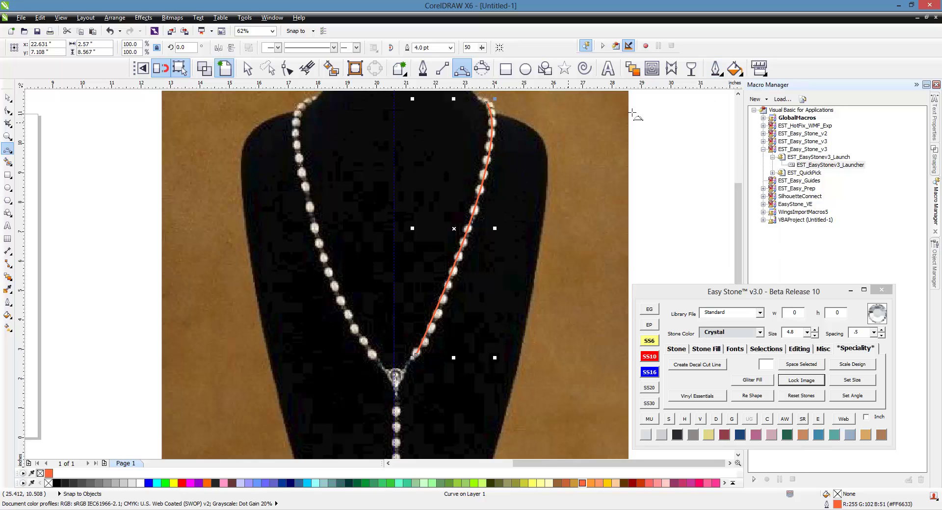
left_click(722, 77)
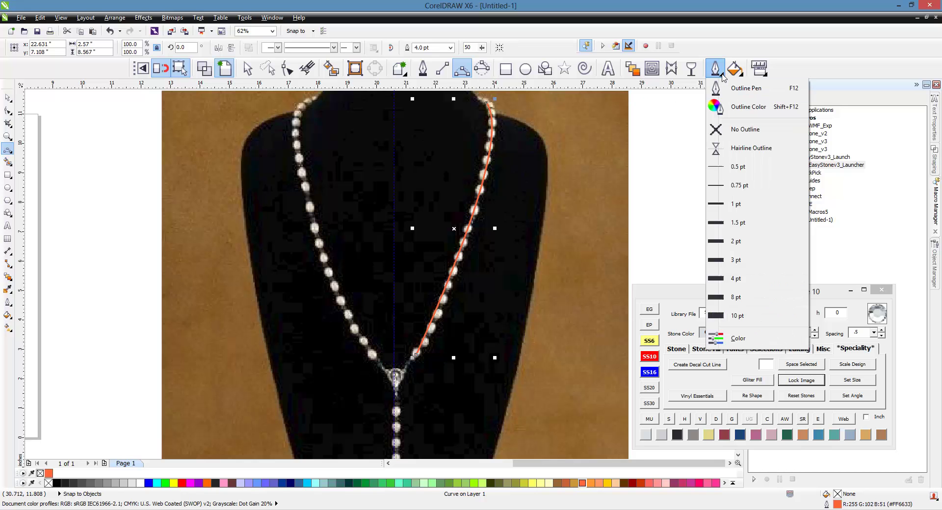
left_click(744, 300)
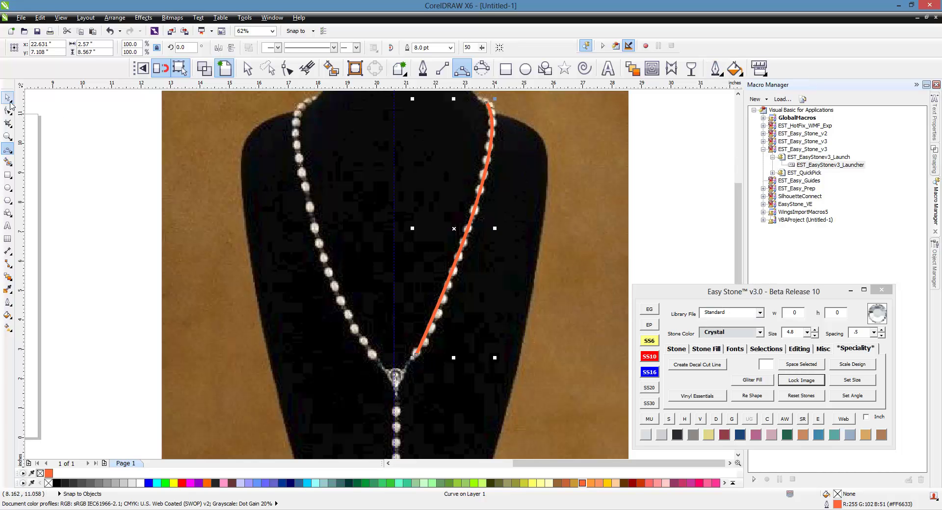
left_click(8, 97)
left_click(99, 219)
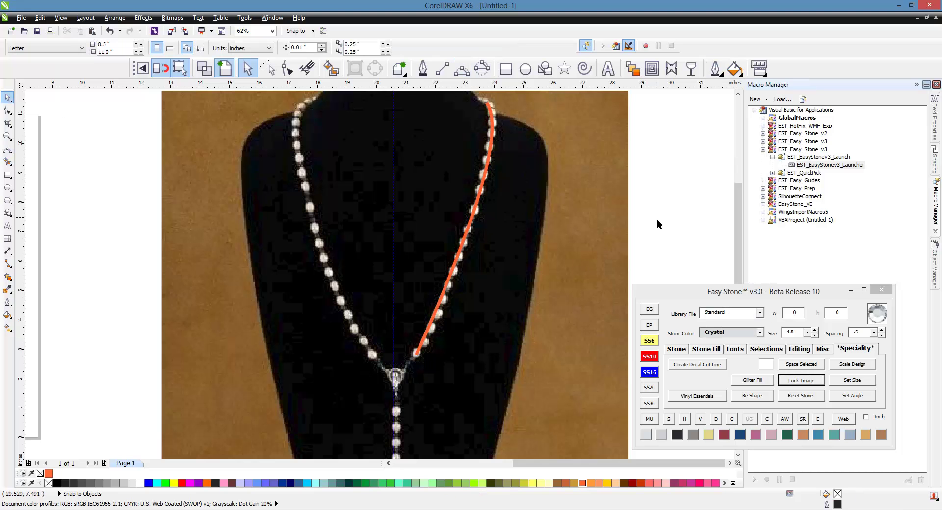
Choose the SS16 stone size and set the stone colour to Pink for placing stones near the cross.
scroll(412, 363, "down", 3)
scroll(413, 363, "up", 4)
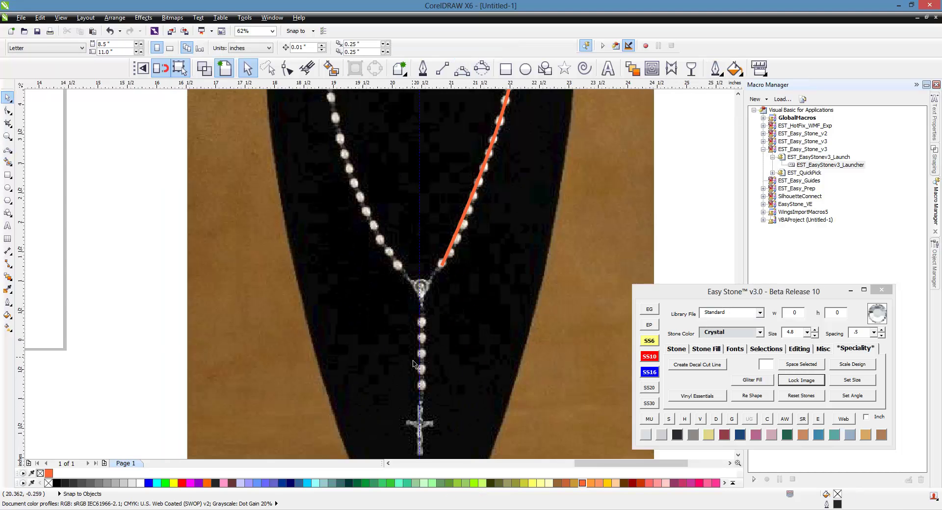
scroll(413, 364, "down", 2)
scroll(448, 360, "up", 4)
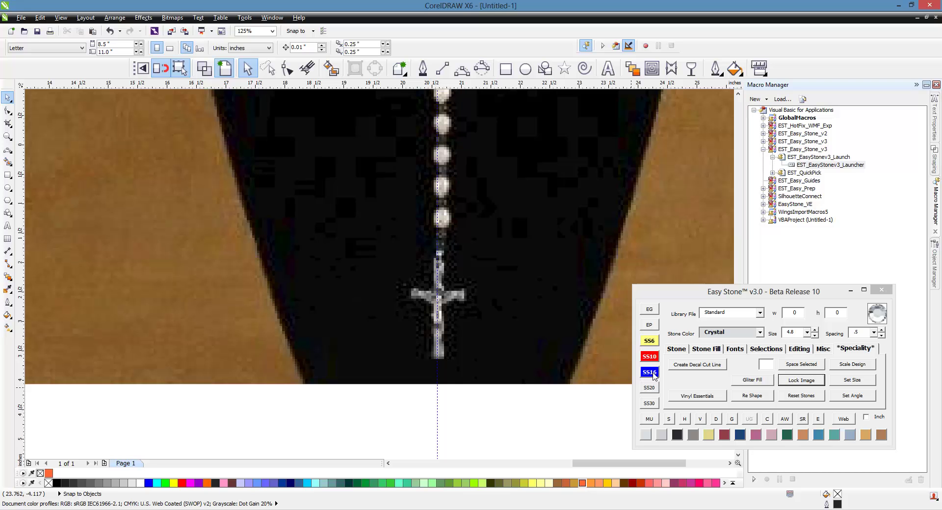
left_click(651, 373)
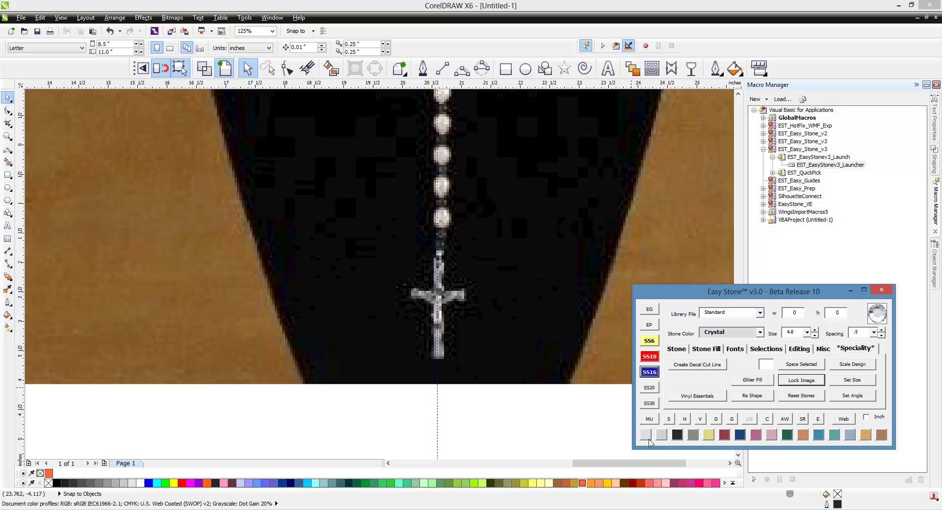
left_click(772, 435)
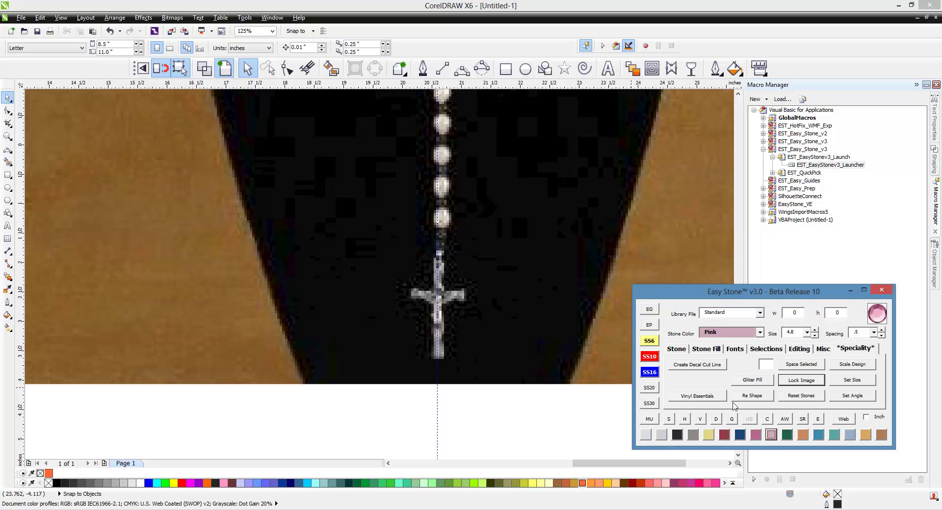
Drop a single Pink SS16 stone and position it on the guideline at the cross's lower tip, at about y = -3.56 inches.
left_click(678, 349)
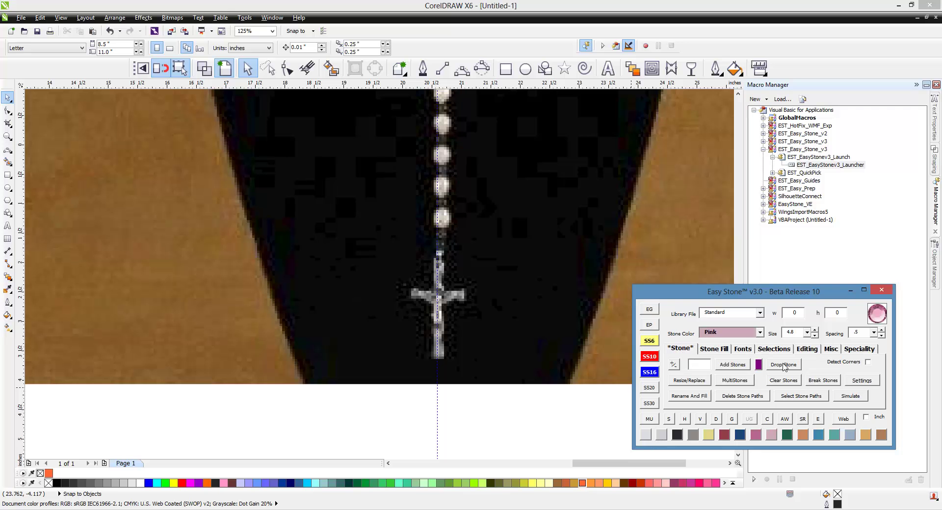
left_click(784, 364)
left_click(521, 279)
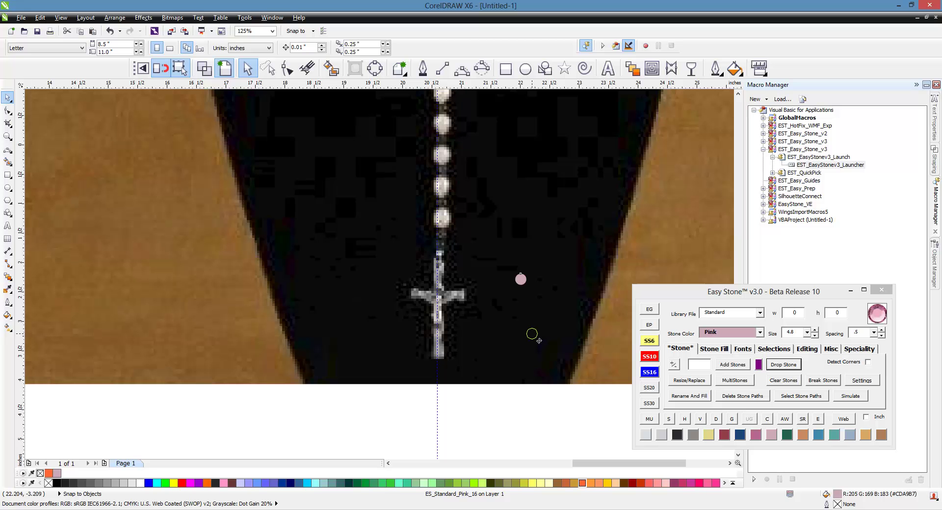
left_click(532, 334)
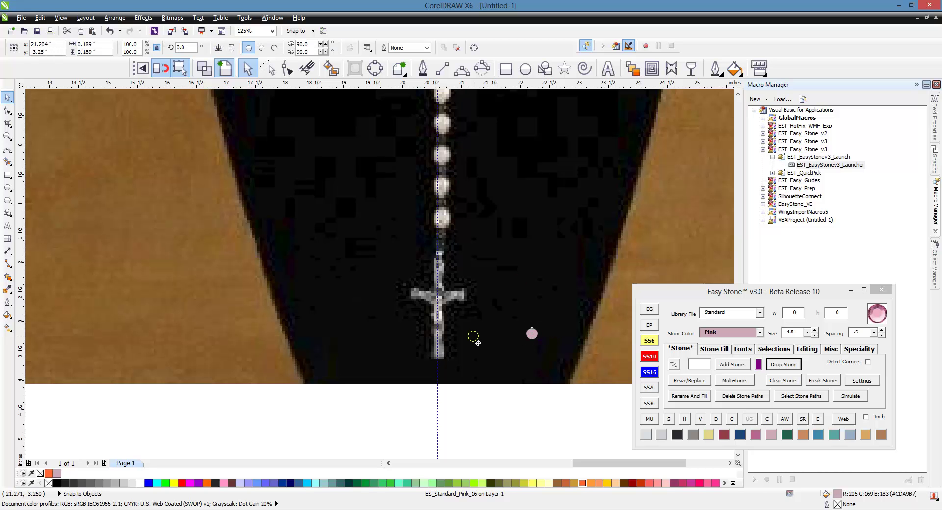
left_click(391, 340)
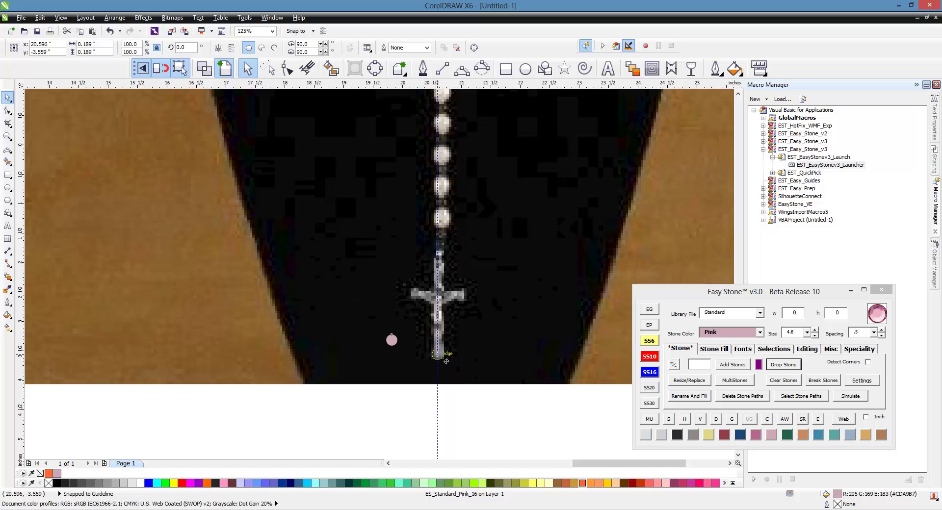
left_click(437, 354)
Stack eight offset copies of the pink stone upward at 5.3 spacing to form the cross's vertical bar, and deselect.
left_click(725, 372)
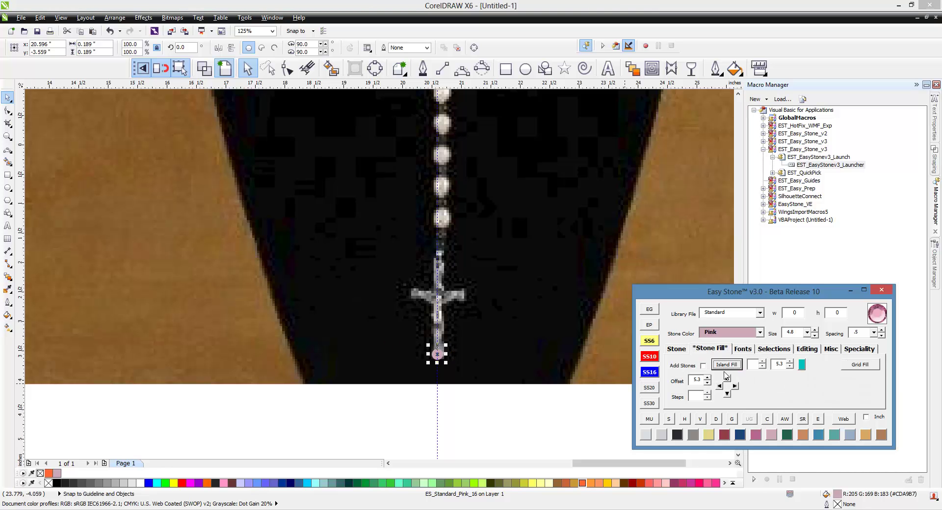
left_click(726, 378)
left_click(726, 379)
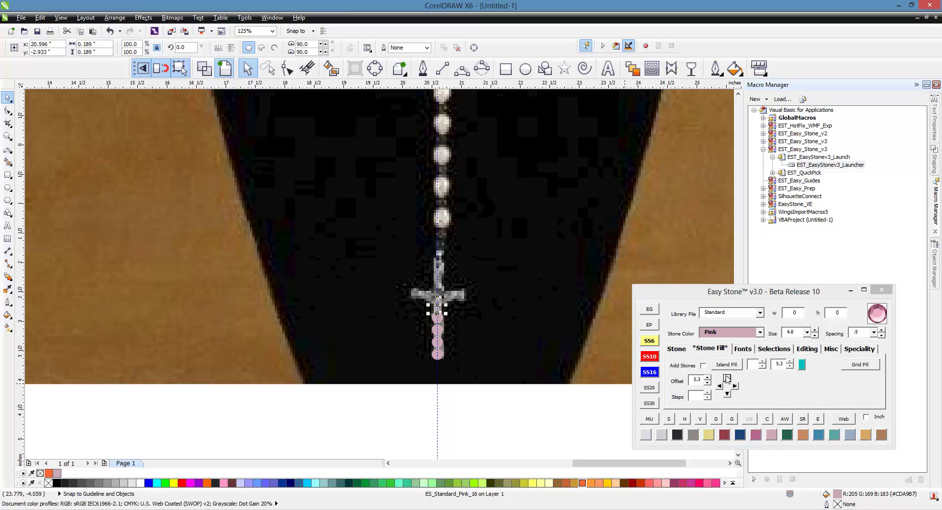
left_click(726, 378)
left_click(727, 379)
left_click(727, 379)
left_click(727, 379)
left_click(727, 378)
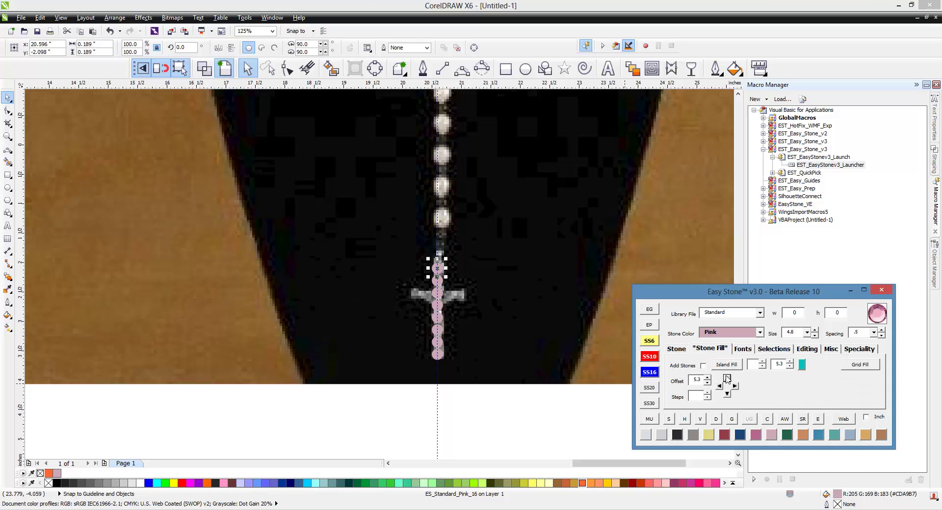
key("Escape")
Build the cross's horizontal arms by offsetting two pink stones to each side of the stone at the crossing.
scroll(434, 294, "up", 2)
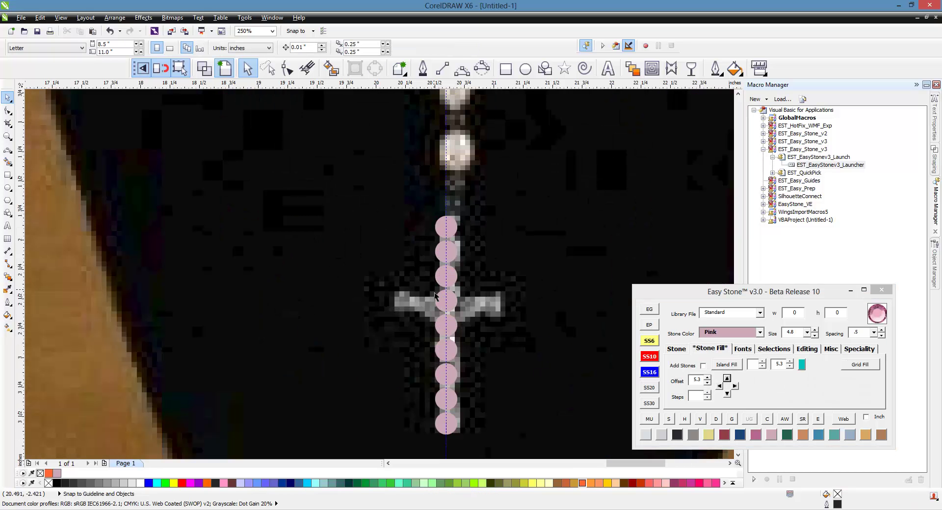
left_click(439, 308)
left_click(720, 386)
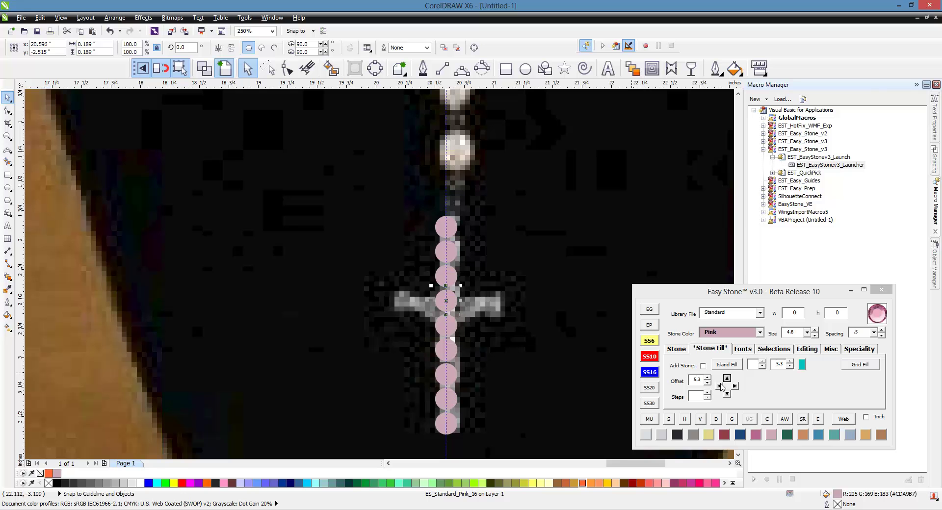
left_click(720, 386)
left_click(456, 301)
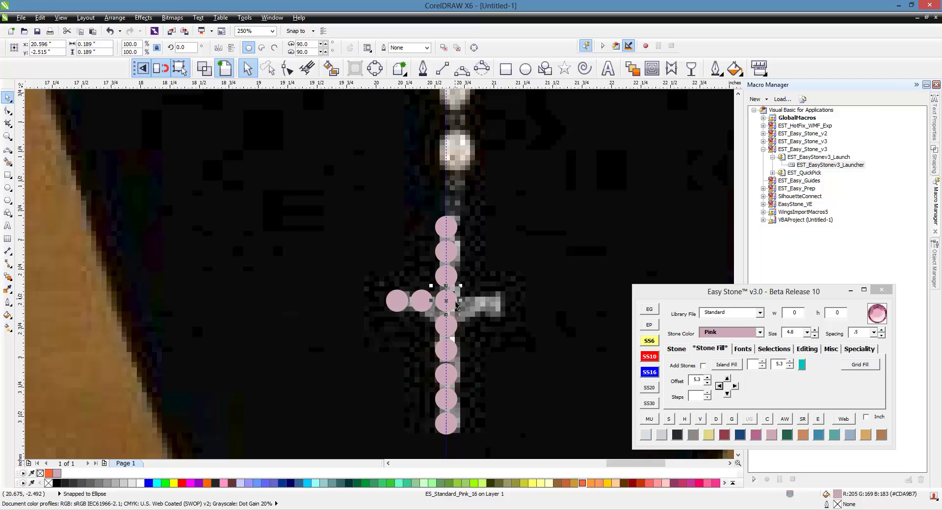
left_click(735, 386)
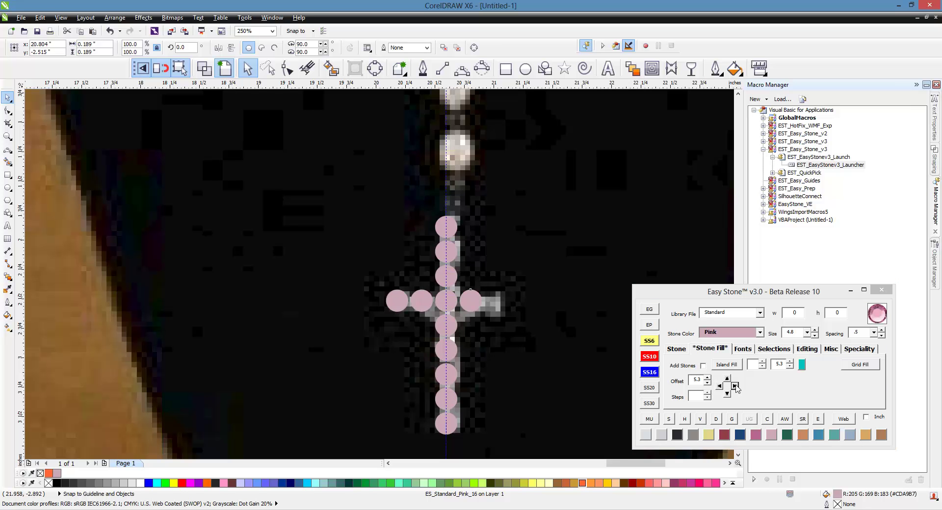
left_click(734, 387)
key("Escape")
Copy the cross's top stone upward along the guideline to about y = -1.62 inches and change the copy's colour to Crystal.
scroll(438, 208, "up", 2)
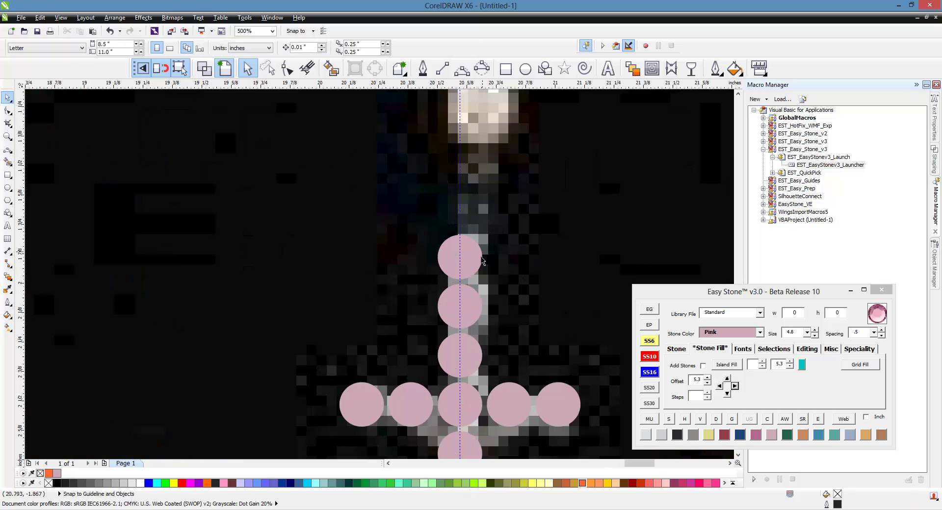
left_click_drag(482, 261, 481, 196)
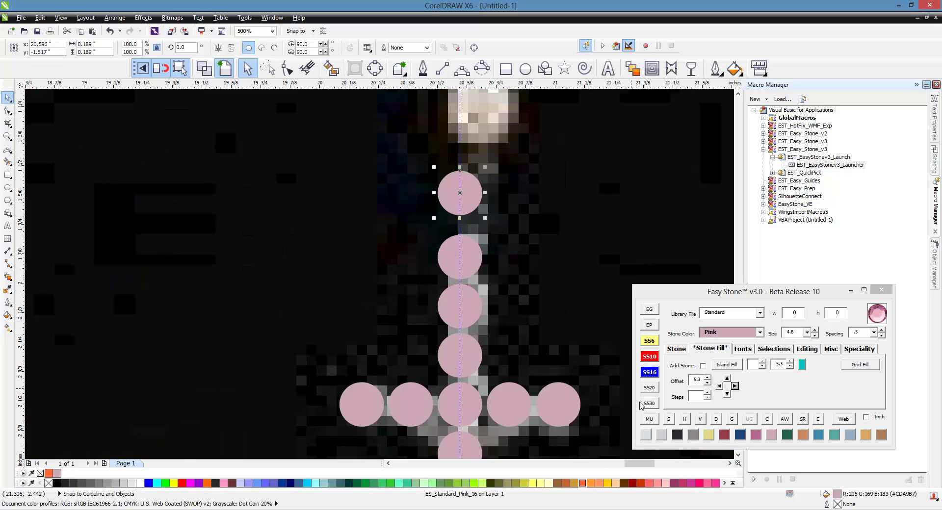
left_click(646, 435)
key("Escape")
scroll(432, 302, "down", 2)
scroll(432, 303, "down", 4)
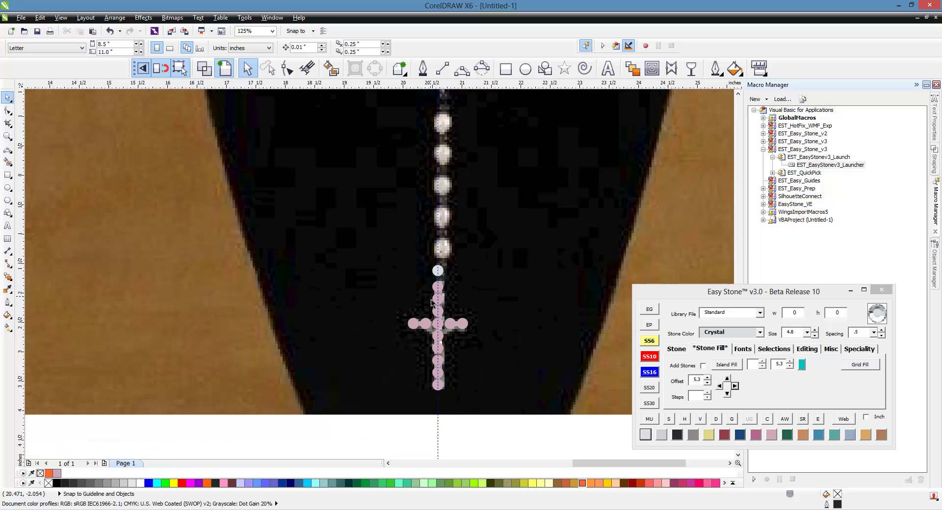
Copy the crystal stone up onto the lowest bead, resize the copy to SS30 and nudge it to about y = -1.26 inches.
scroll(448, 371, "up", 4)
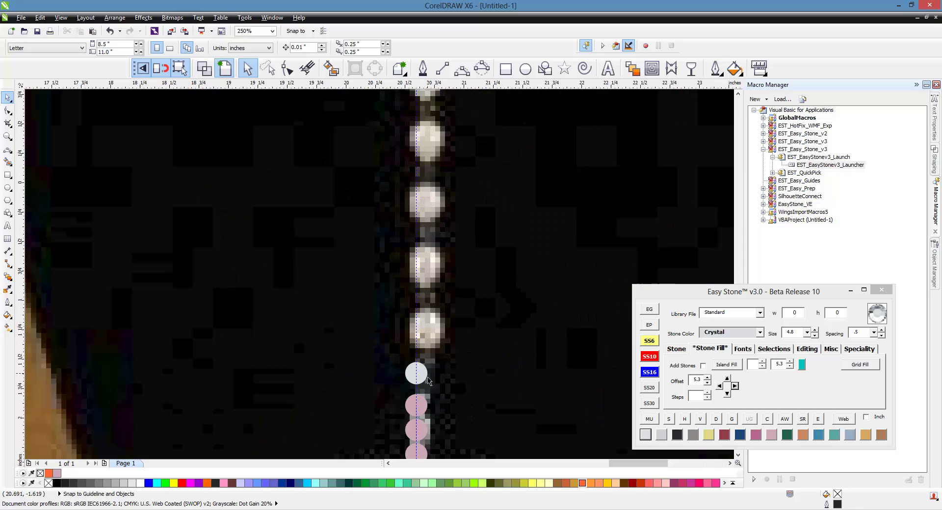
left_click_drag(426, 379, 425, 338)
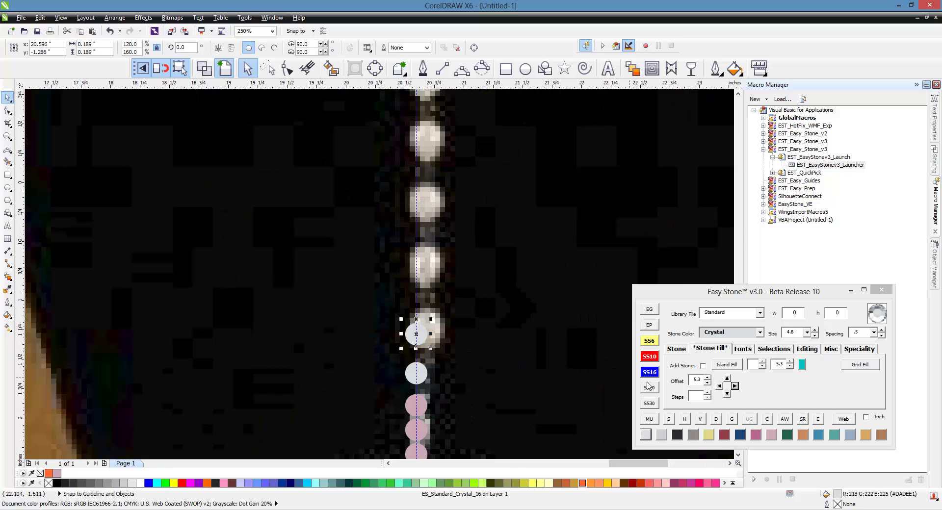
left_click(648, 388)
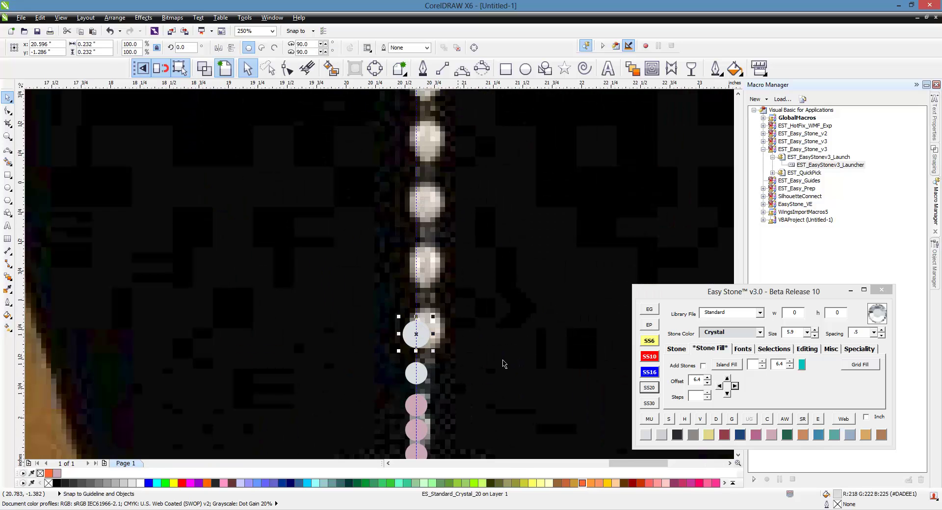
left_click(648, 403)
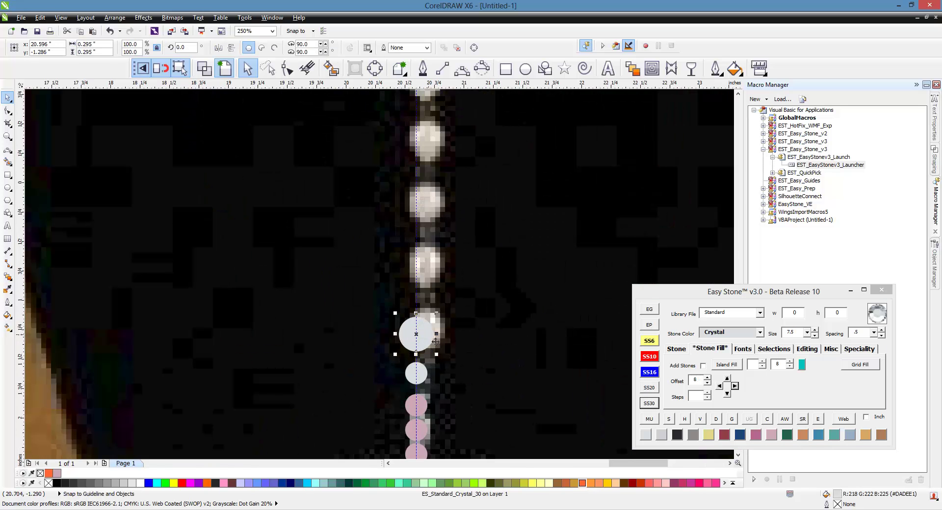
left_click_drag(431, 339, 431, 336)
Copy the SS30 crystal stone onto the four beads above it and distribute all five stones evenly in the vertical direction.
scroll(439, 339, "down", 1)
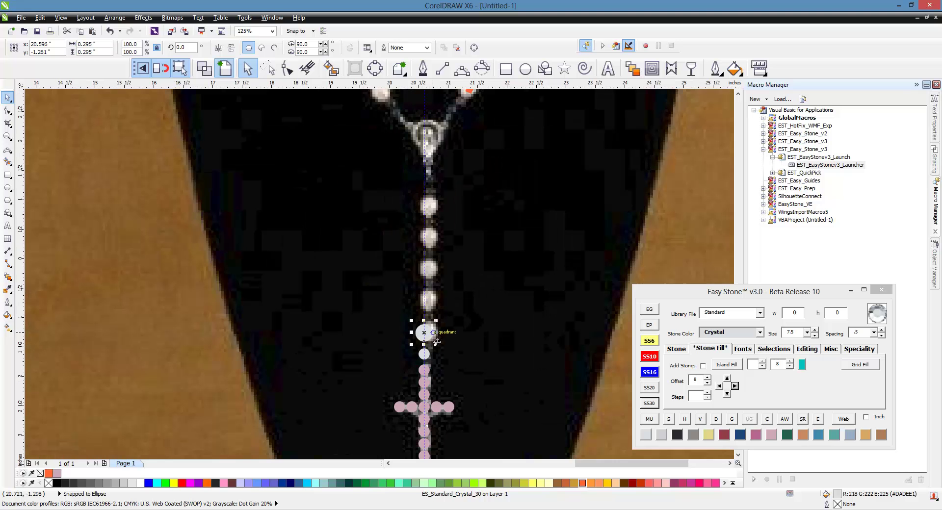
left_click_drag(435, 337, 443, 248)
left_click_drag(443, 248, 446, 302)
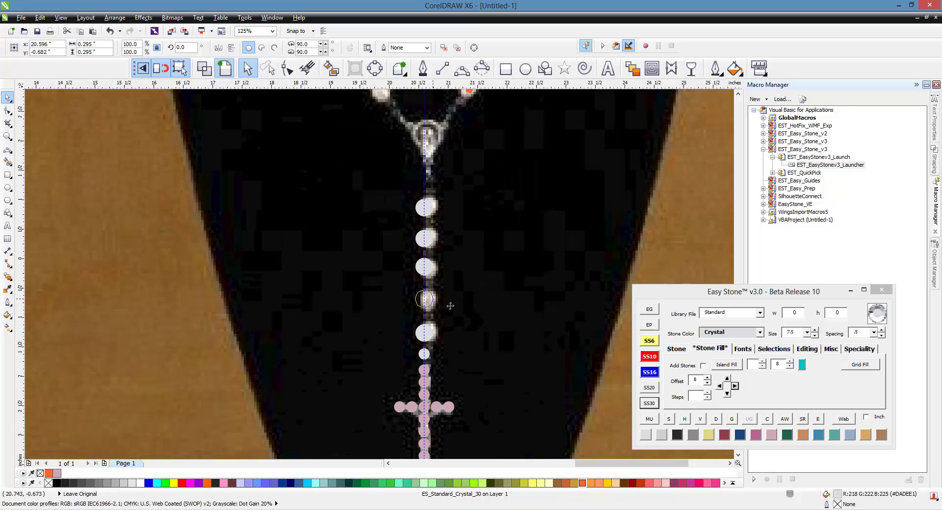
left_click(342, 219)
left_click_drag(345, 190, 476, 347)
left_click(701, 419)
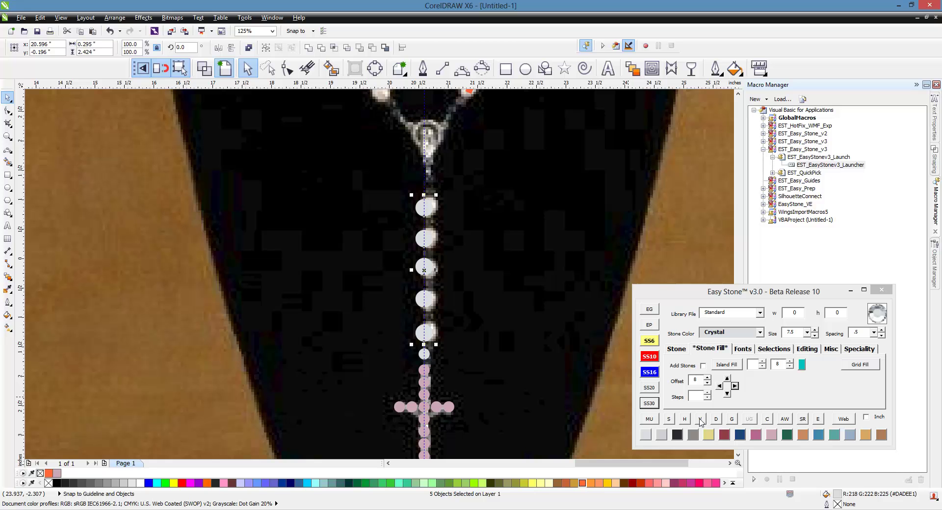
left_click(442, 314)
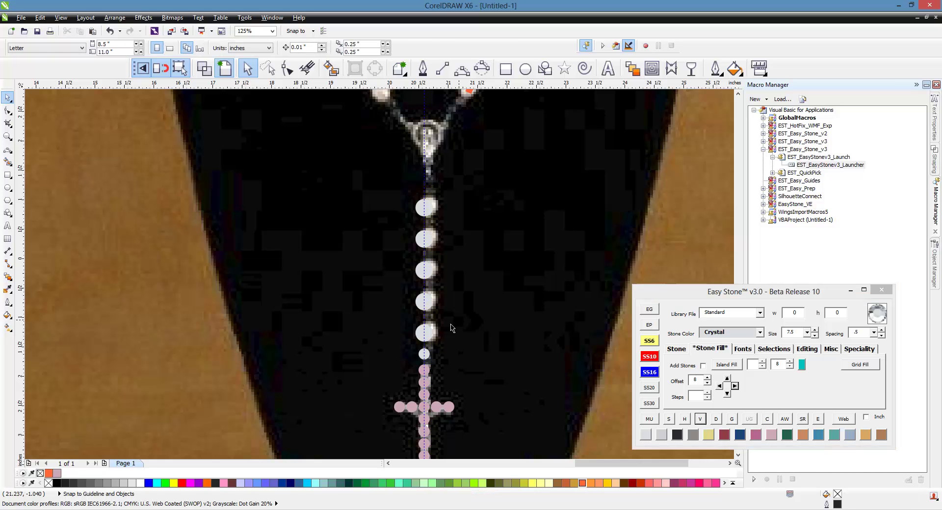
Copy the small crystal stone above the cross to just above the top SS30 stone and resize the copy to SS10.
left_click(431, 360)
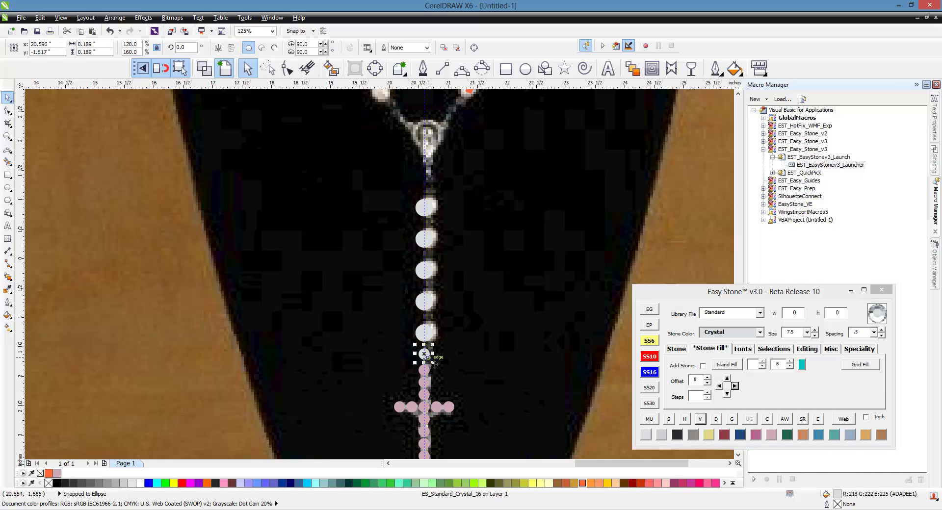
left_click_drag(434, 364, 434, 196)
scroll(422, 177, "up", 2)
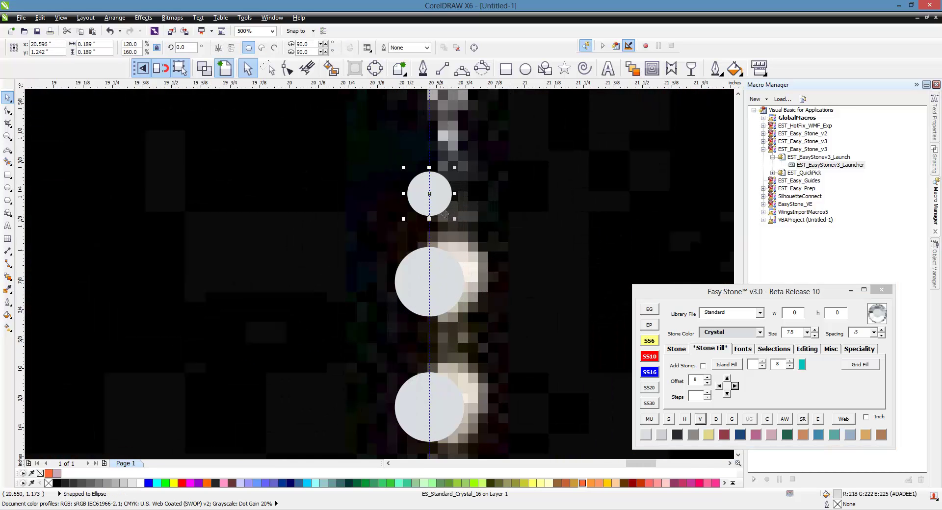
scroll(447, 262, "down", 1)
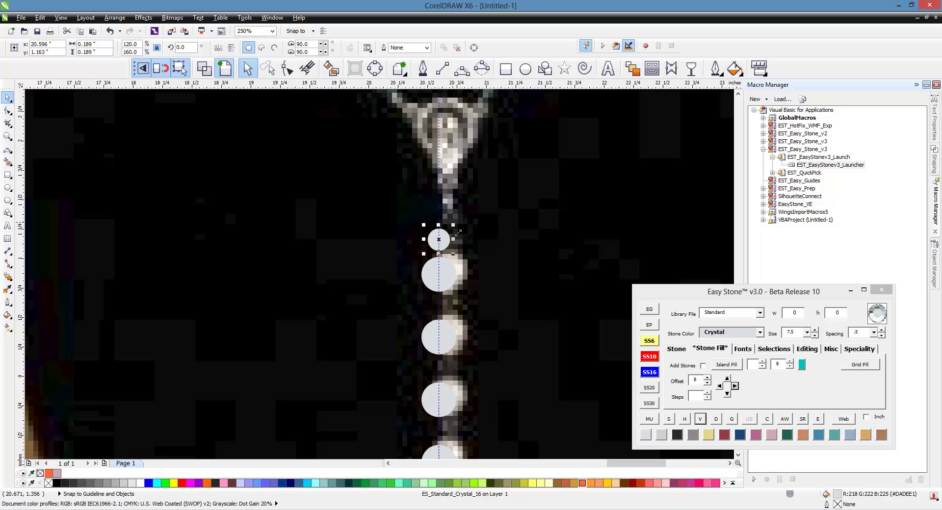
scroll(459, 231, "up", 1)
left_click(648, 356)
scroll(437, 258, "up", 1)
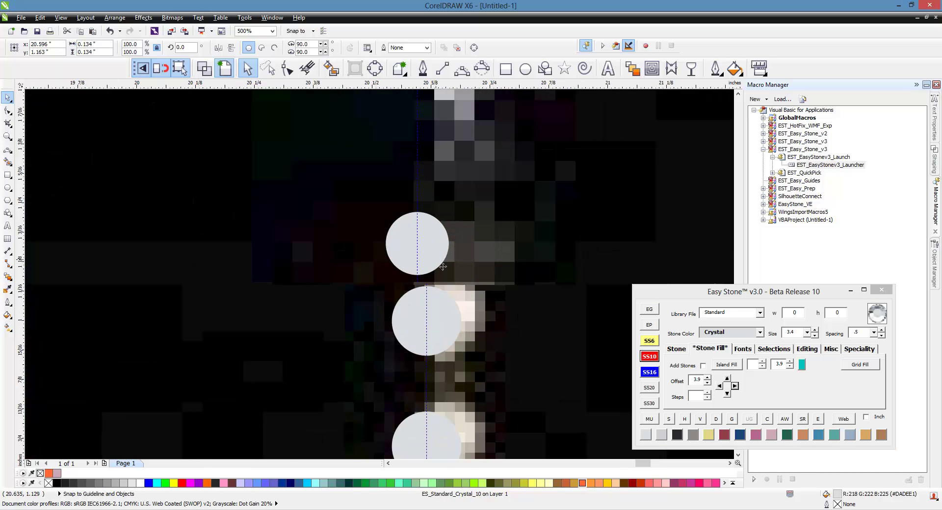
Add two more SS10 crystal stones directly above the first one at a 3.9 offset, leading up to the centre medal.
left_click_drag(437, 275, 437, 184)
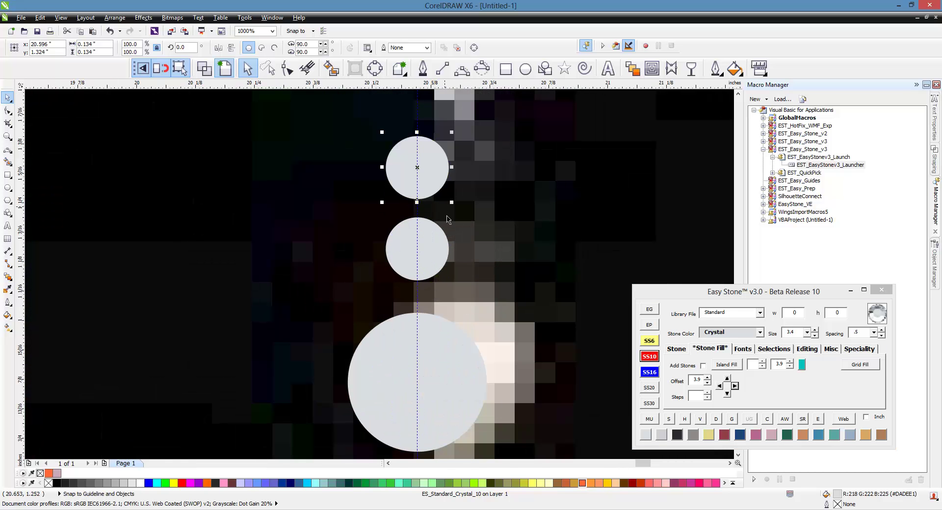
key("ctrl+z")
left_click(727, 378)
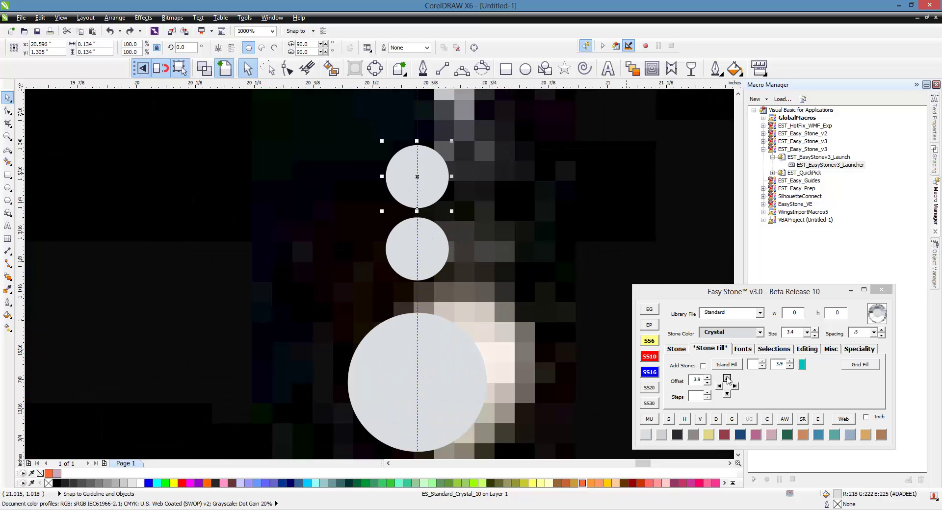
left_click(727, 378)
left_click(490, 271)
scroll(490, 271, "down", 1)
scroll(490, 271, "down", 2)
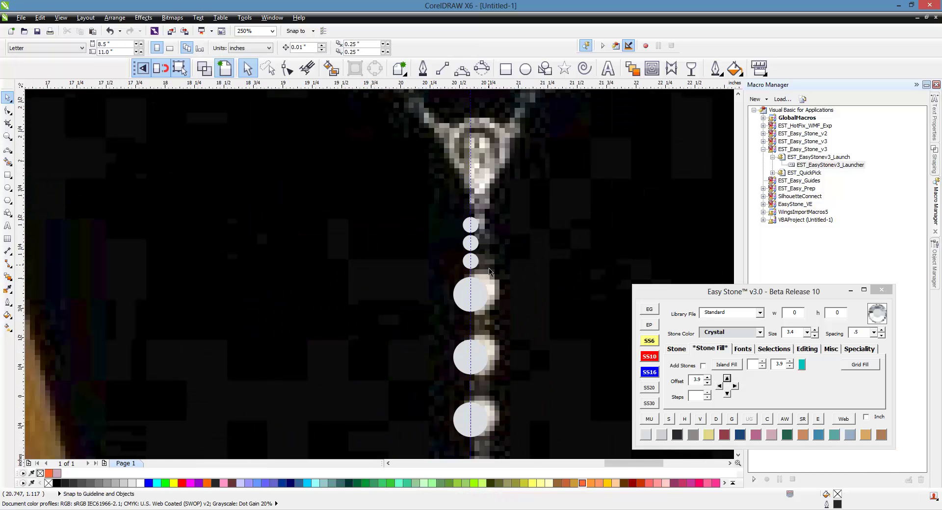
Draw an open curve about 0.41 by 0.74 inches along the centre medal's right side, from its bottom tip to its upper right corner.
scroll(475, 245, "up", 1)
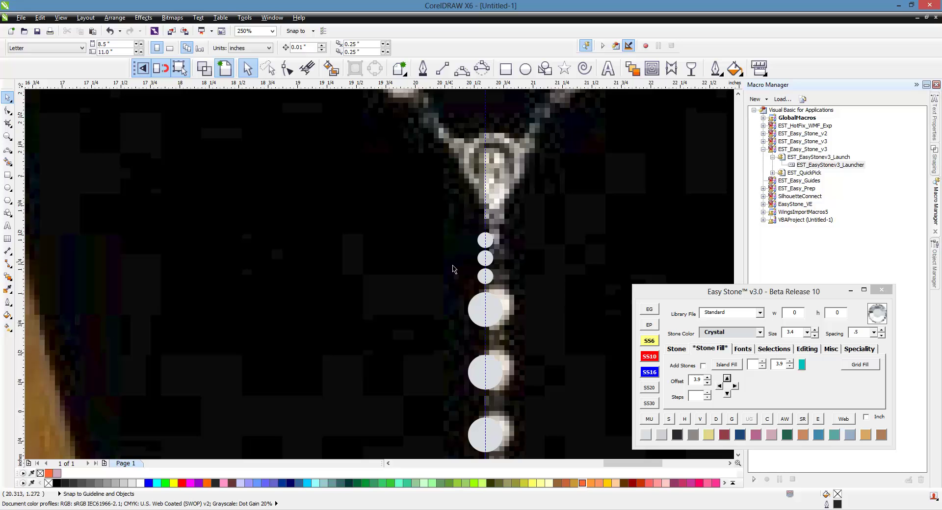
scroll(472, 246, "down", 1)
scroll(479, 229, "up", 1)
scroll(478, 229, "up", 1)
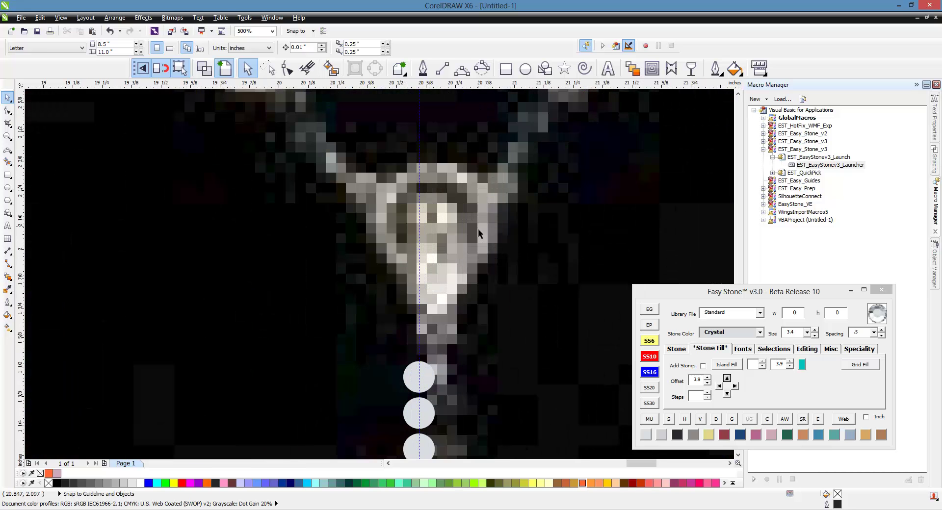
scroll(478, 229, "down", 1)
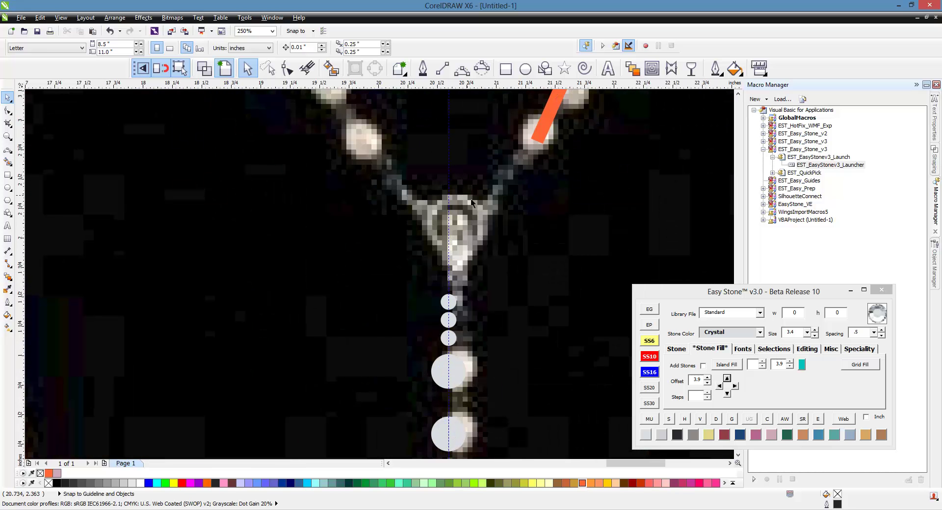
left_click(461, 68)
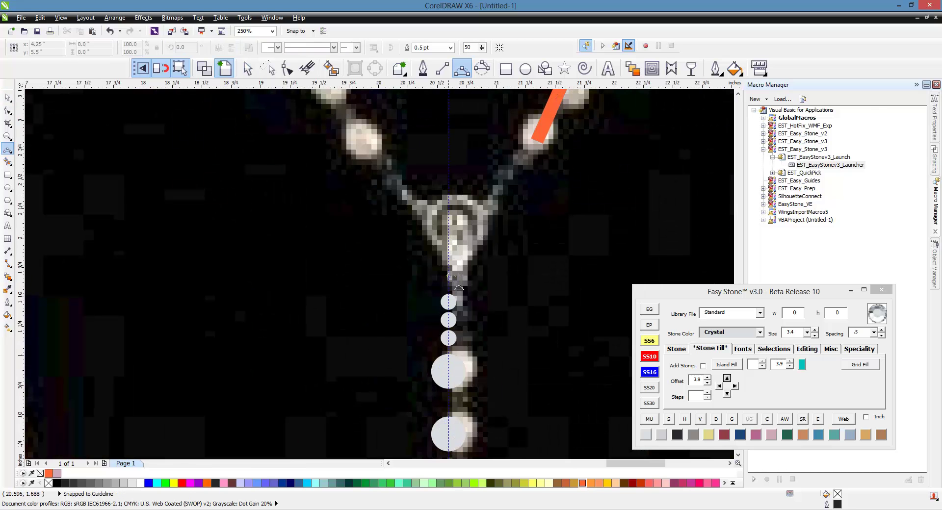
left_click(455, 270)
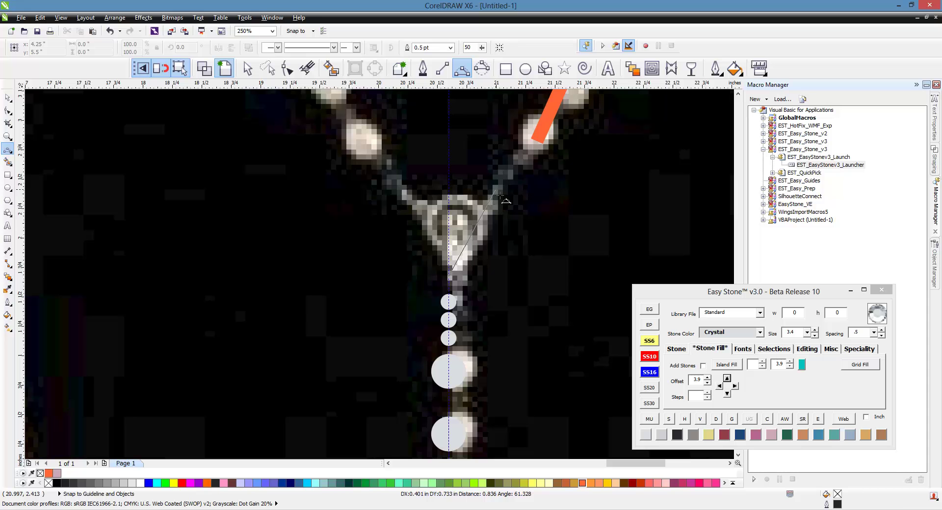
left_click(497, 193)
double_click(499, 195)
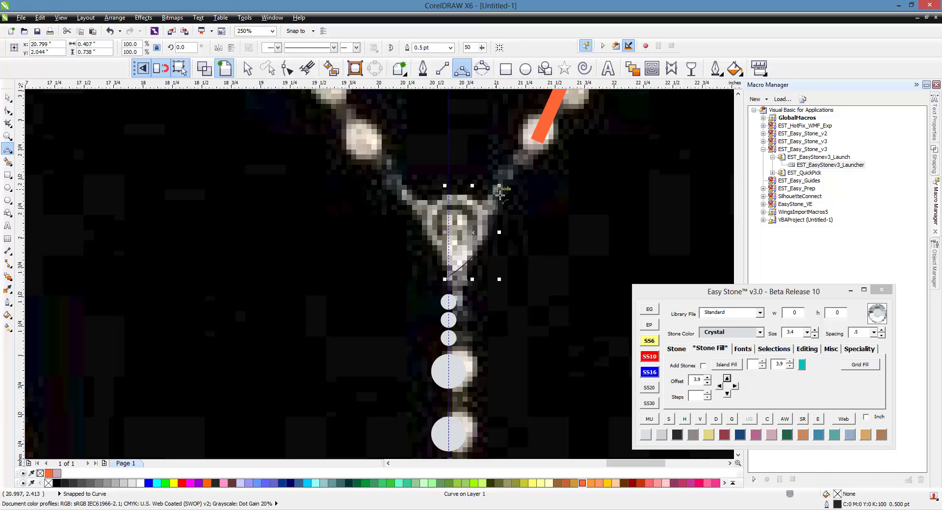
Extend the medal curve from its upper right corner over the top to the vertical guideline and mirror a copy onto the left half.
left_click(498, 194)
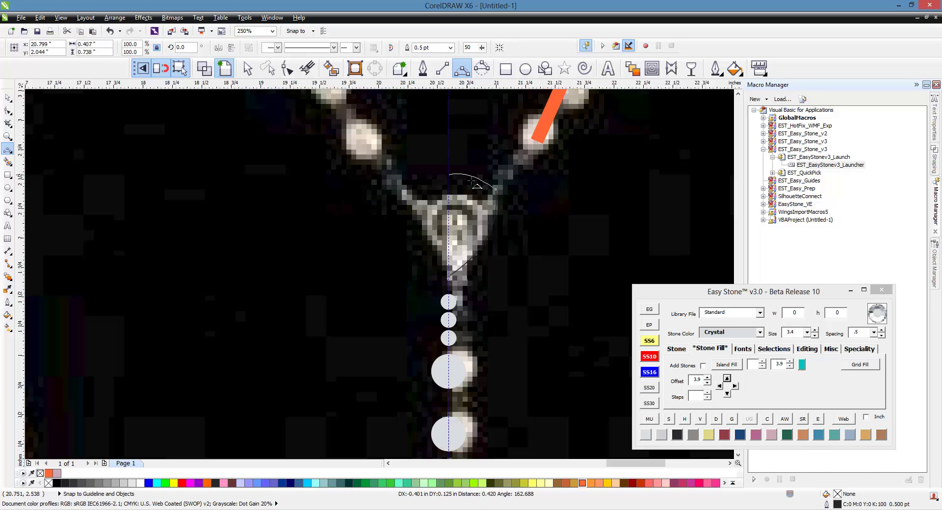
double_click(478, 187)
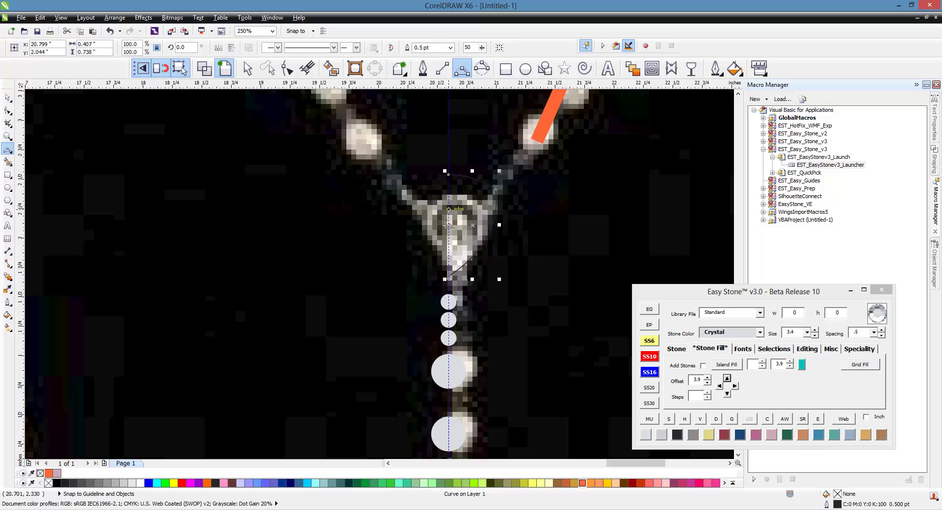
left_click_drag(511, 231, 420, 236)
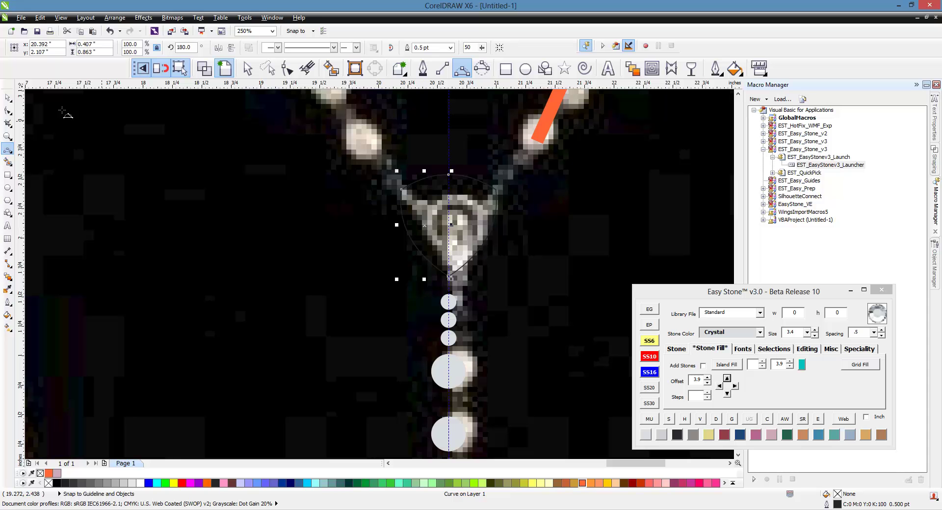
Create a solid medal shape from the area enclosed by the two curves with Smart Fill and clear away the source curves.
left_click(331, 68)
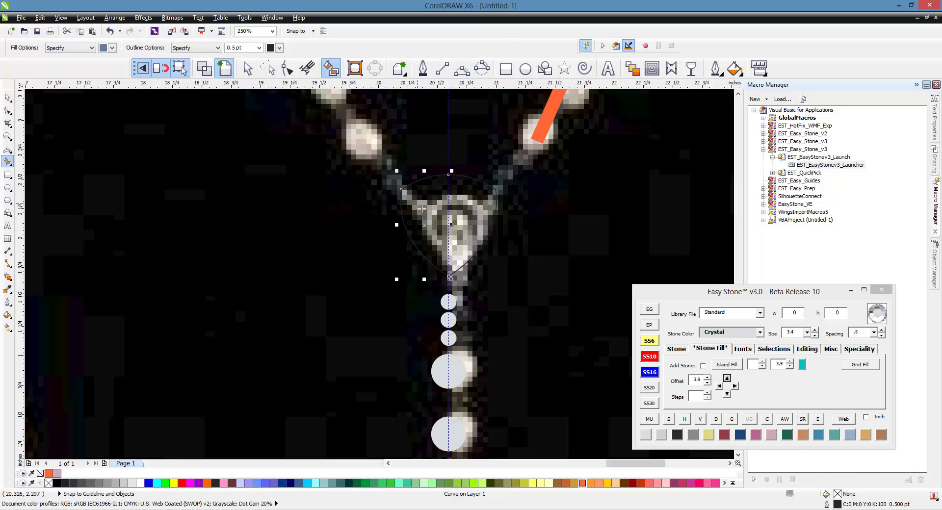
left_click(435, 223)
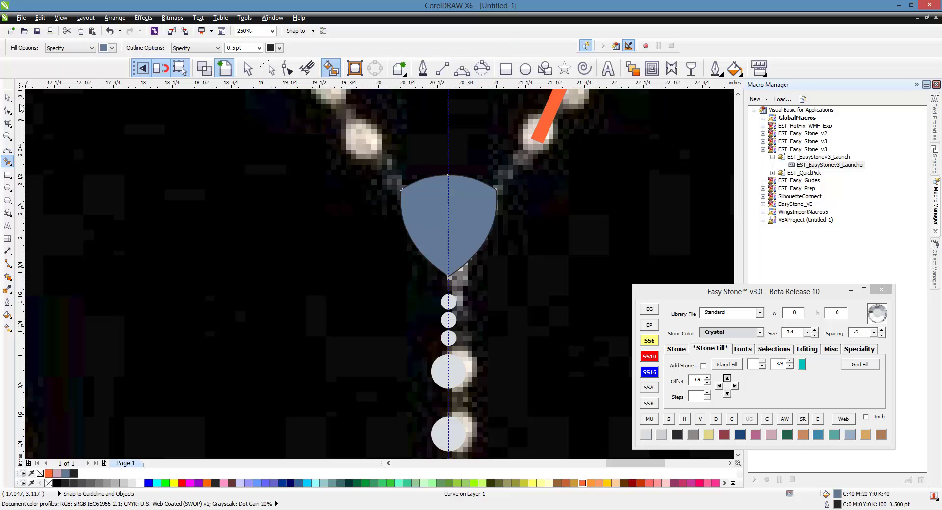
left_click(8, 98)
left_click_drag(350, 159, 498, 280)
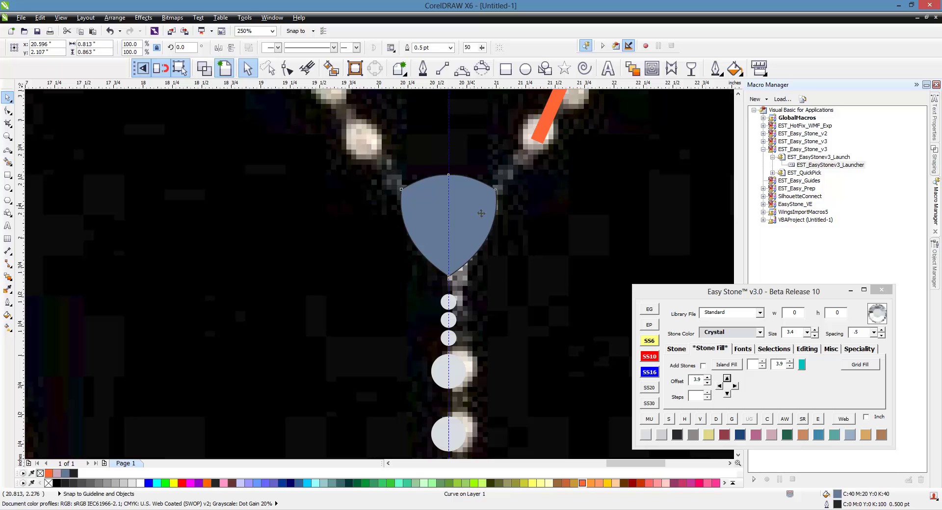
Move the filled medal shape slightly down toward the top small stone and remove its outline.
left_click(511, 266)
left_click(459, 234)
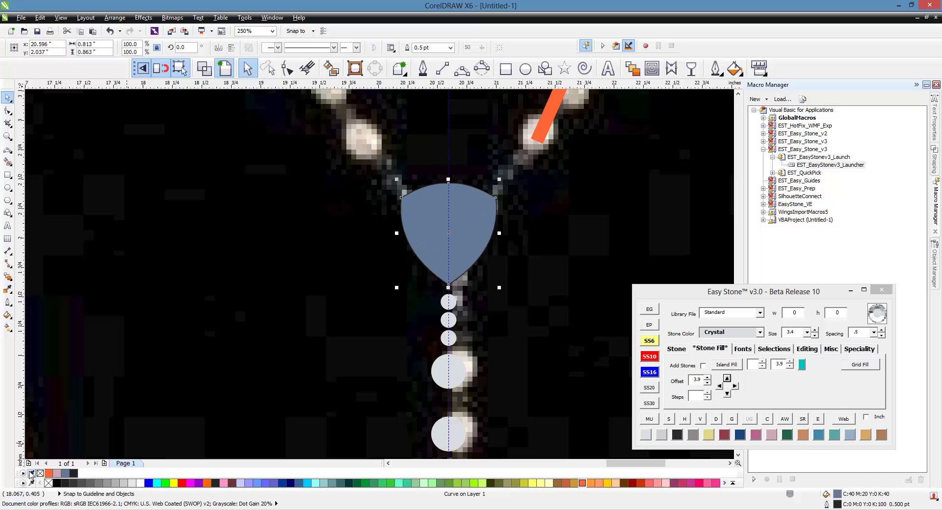
right_click(39, 473)
Simplify the medal shape's outline to three nodes: the bottom tip and the two upper corners.
scroll(433, 213, "down", 2)
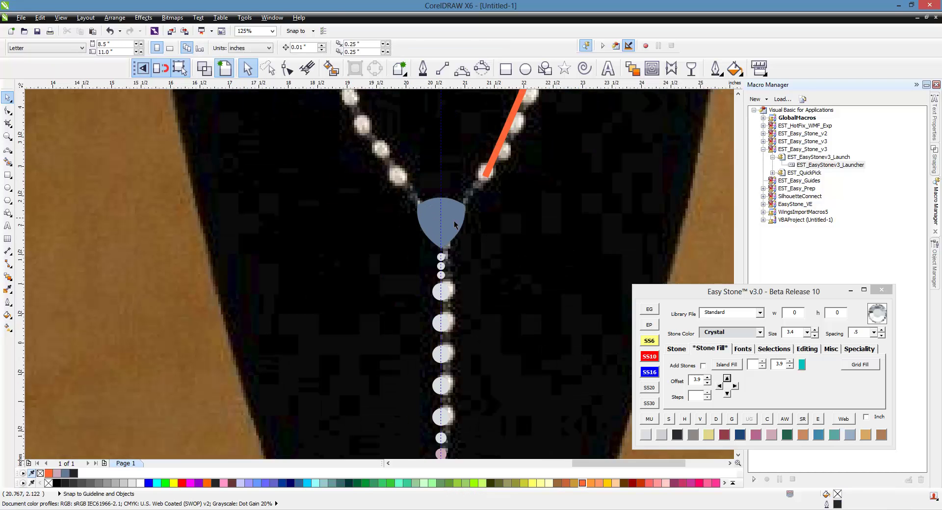
scroll(462, 222, "up", 4)
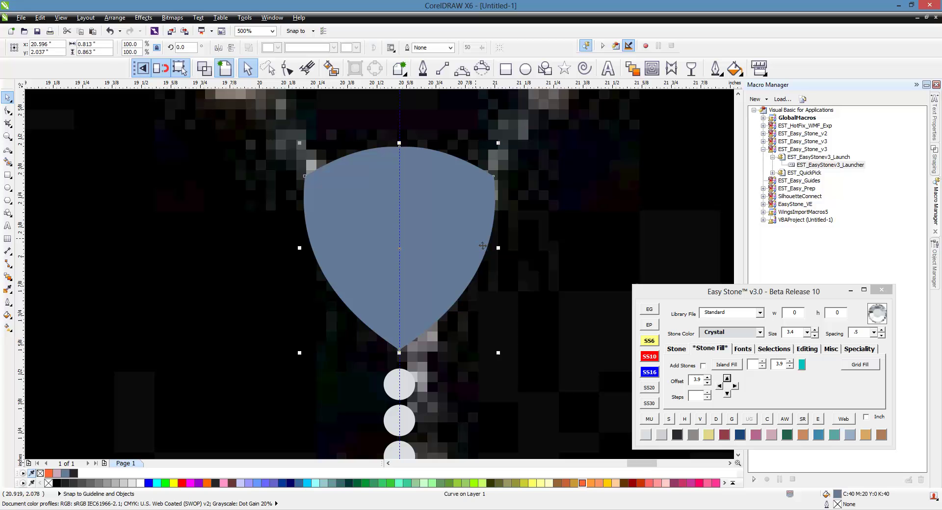
key("F10")
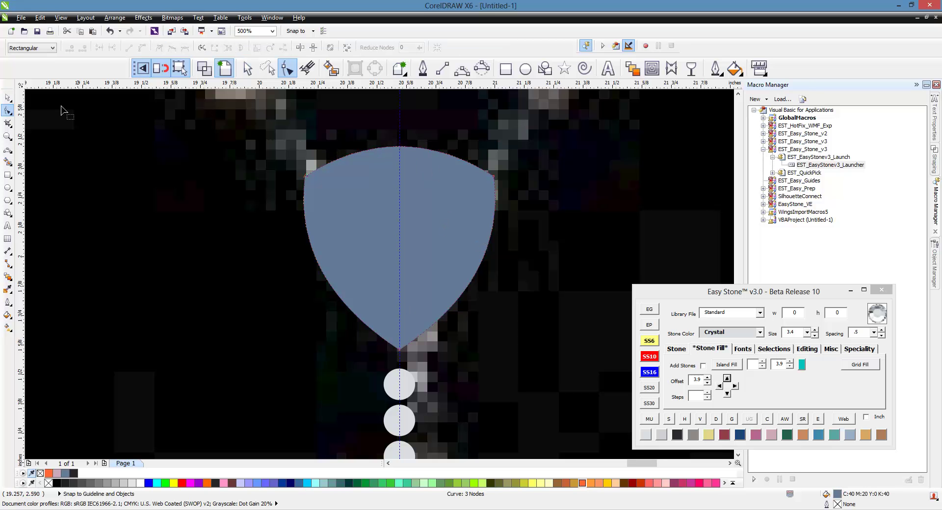
left_click(7, 98)
left_click(153, 223)
left_click(360, 276)
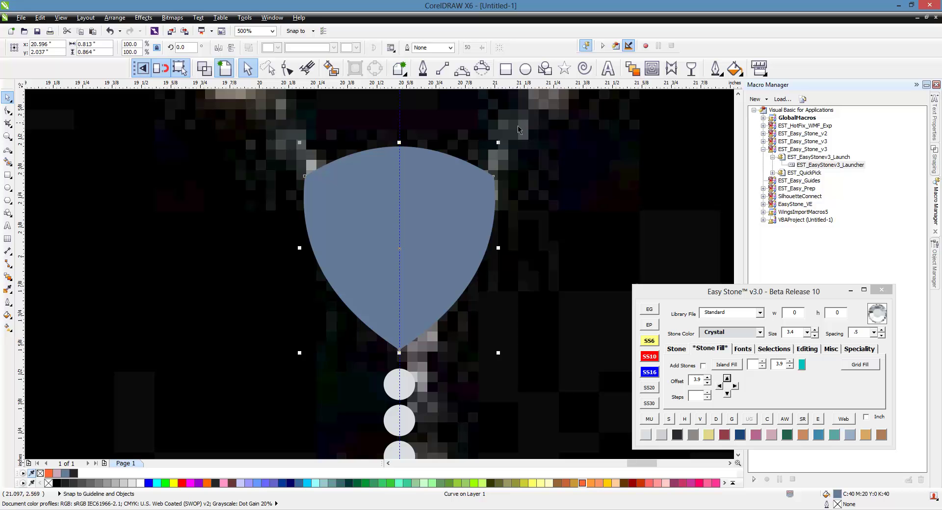
Add a one-step inside contour with a 0.116 inch offset to the medal shape and break the contour group apart.
left_click(652, 68)
left_click_drag(495, 248, 462, 248)
mouse_move(464, 178)
left_mouse_down()
mouse_move(471, 170)
mouse_move(480, 183)
left_mouse_up()
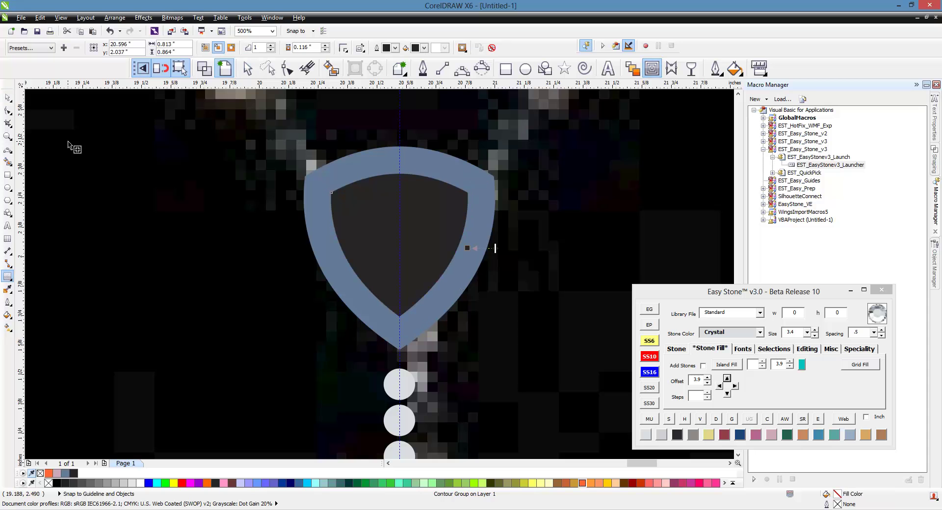
left_click(7, 97)
right_click(368, 216)
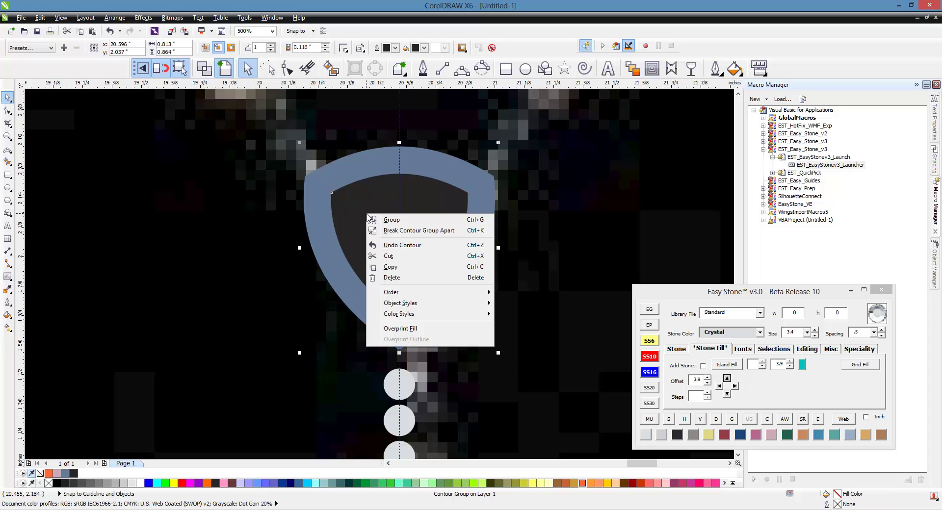
left_click(419, 231)
left_click(274, 275)
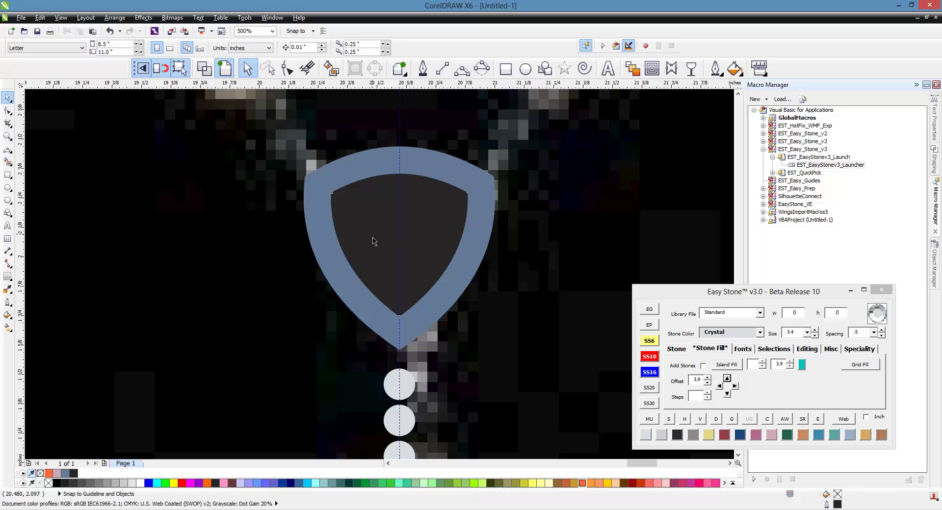
Combine the inner contour shape with the outer medal shape to make a hollow frame.
left_click(374, 240)
left_click(328, 231, "shift")
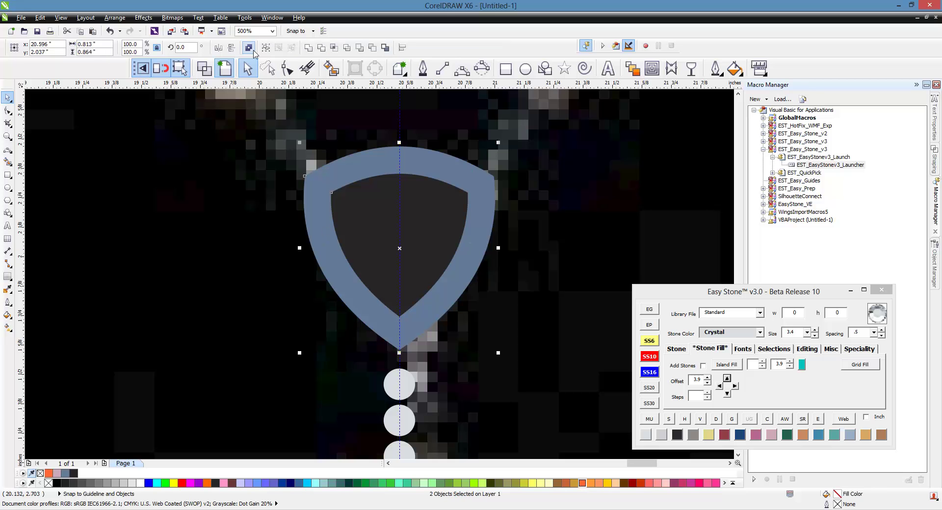
left_click(249, 47)
left_click(368, 260)
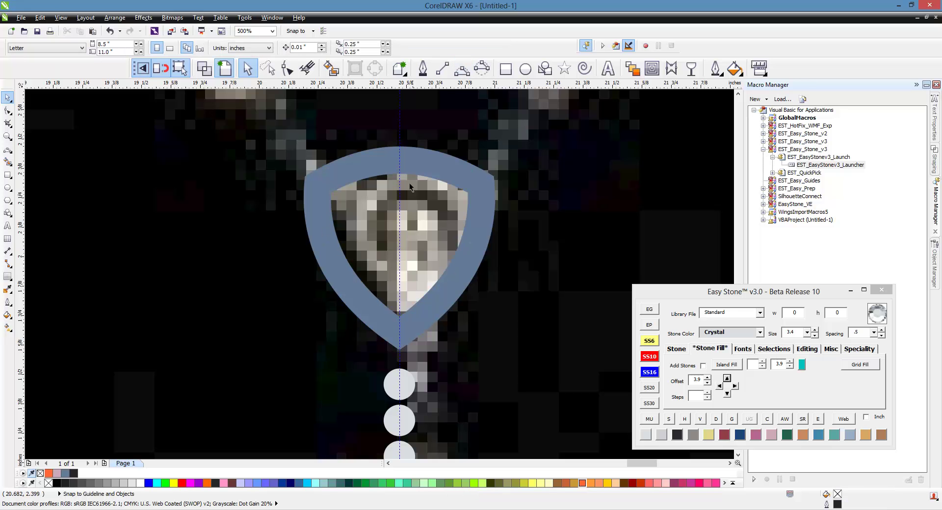
Draw a 3-point curve about 0.62 by 0.34 inches diagonally across the medal frame and set its outline width to 10 pt.
key("F5")
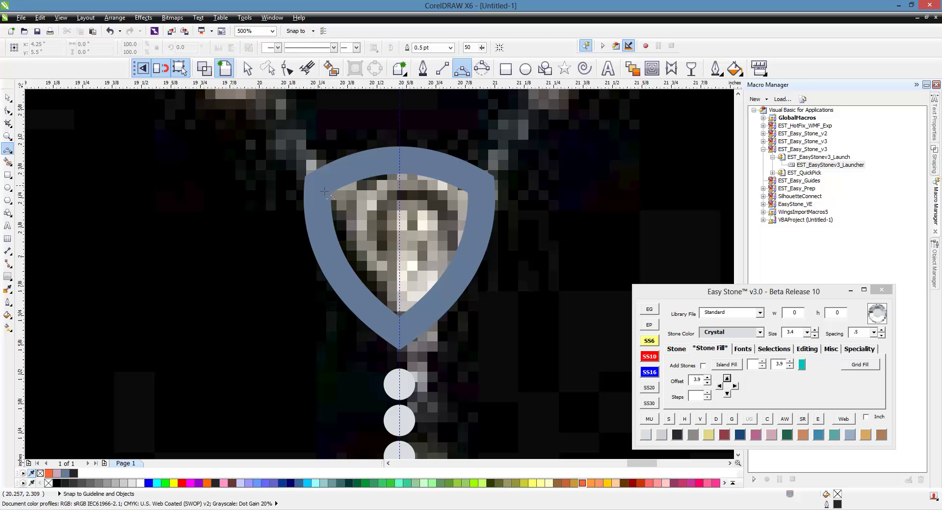
left_click_drag(325, 191, 470, 271)
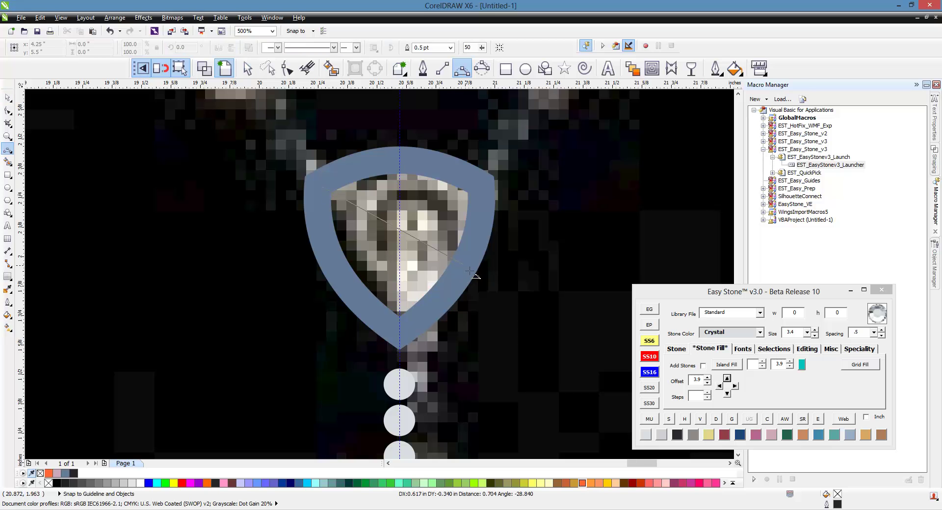
left_click(416, 259)
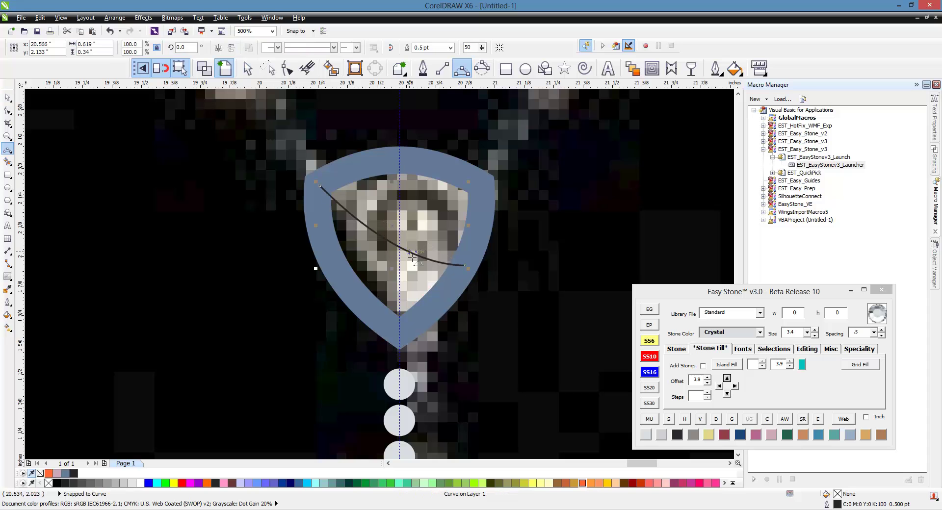
left_click(716, 72)
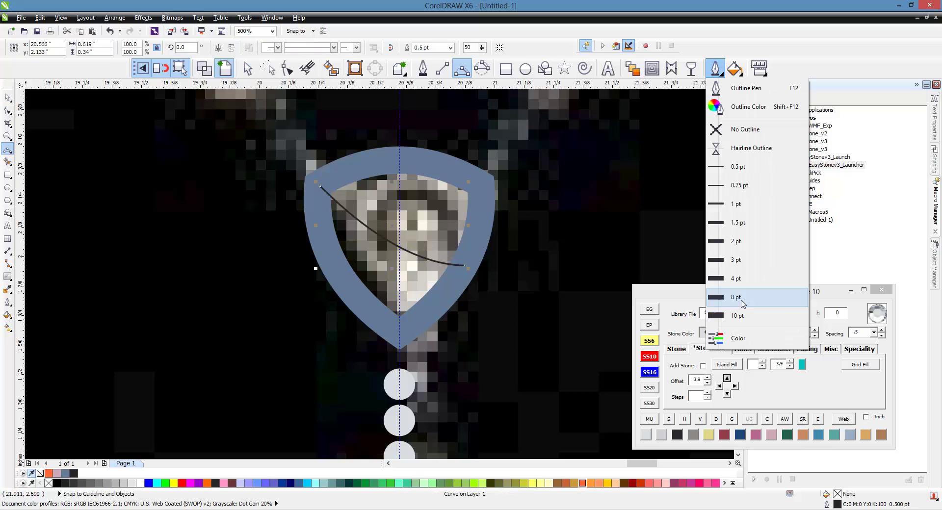
left_click(706, 288)
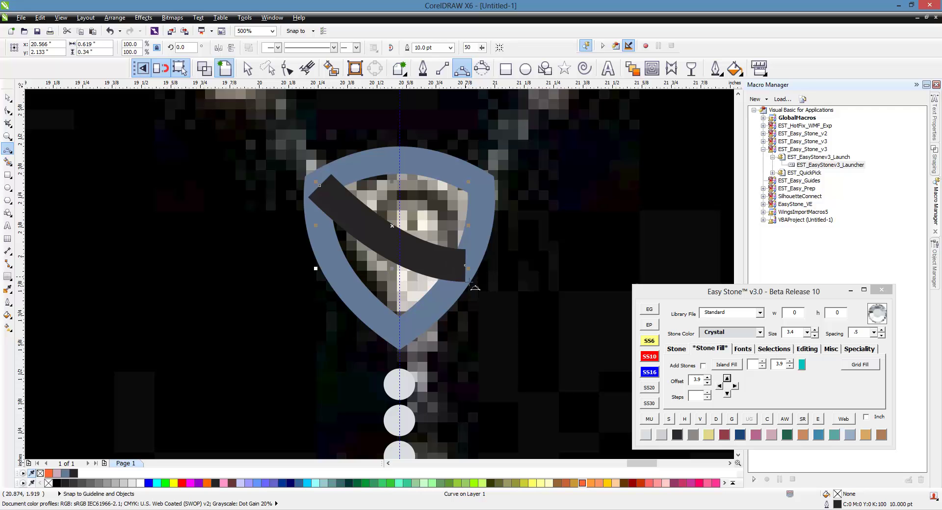
left_click(716, 70)
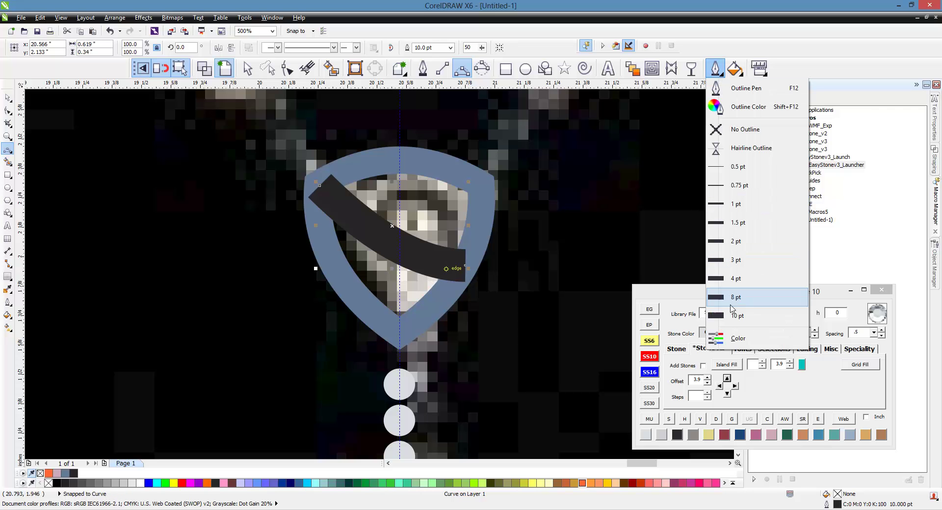
left_click(9, 100)
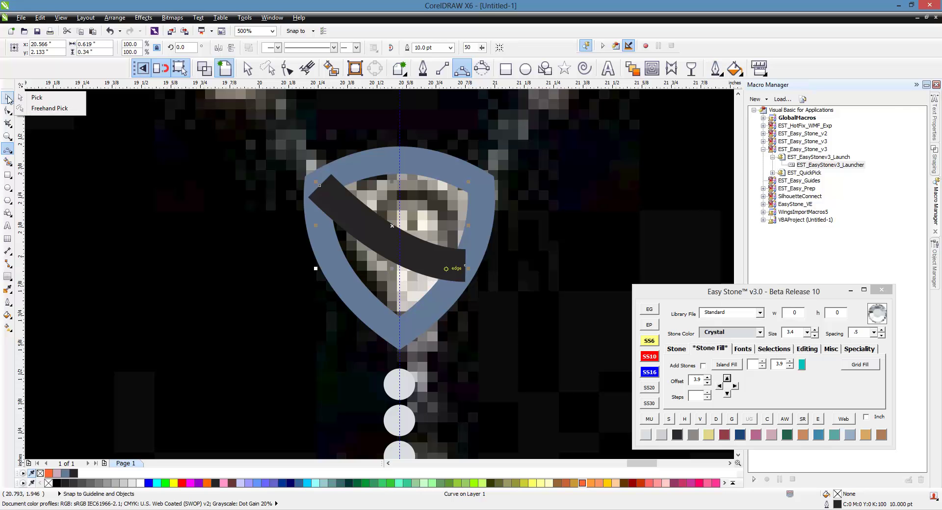
left_click(83, 187)
key("space")
left_click(164, 207)
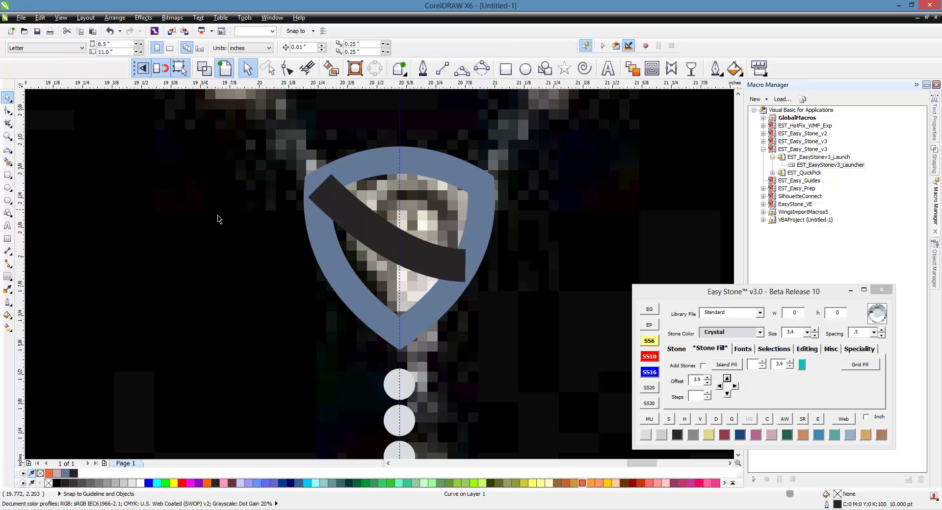
Mirror a copy of the thick curve horizontally to form a crossing pair and put both bands in front of the medal frame.
left_click(351, 219)
left_click(341, 248, "shift")
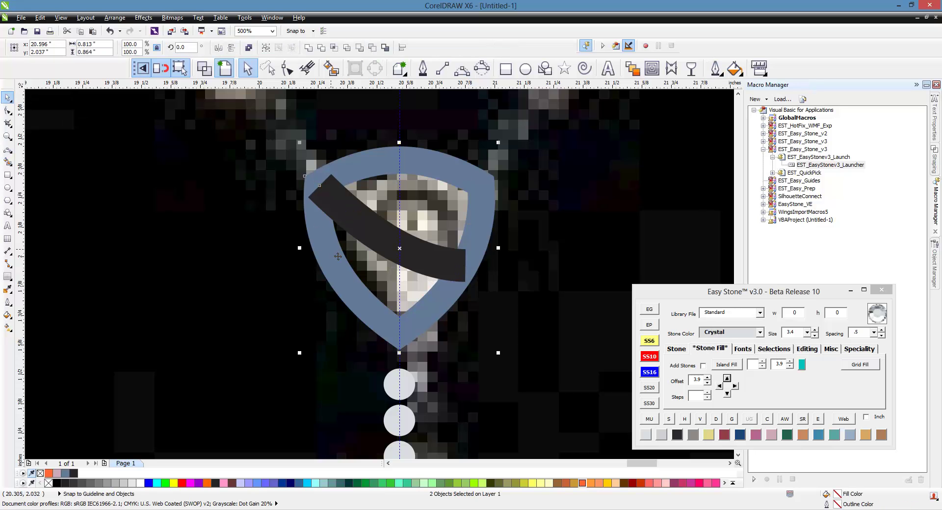
left_click_drag(300, 248, 689, 249)
left_click_drag(587, 357, 406, 359)
left_click(319, 351)
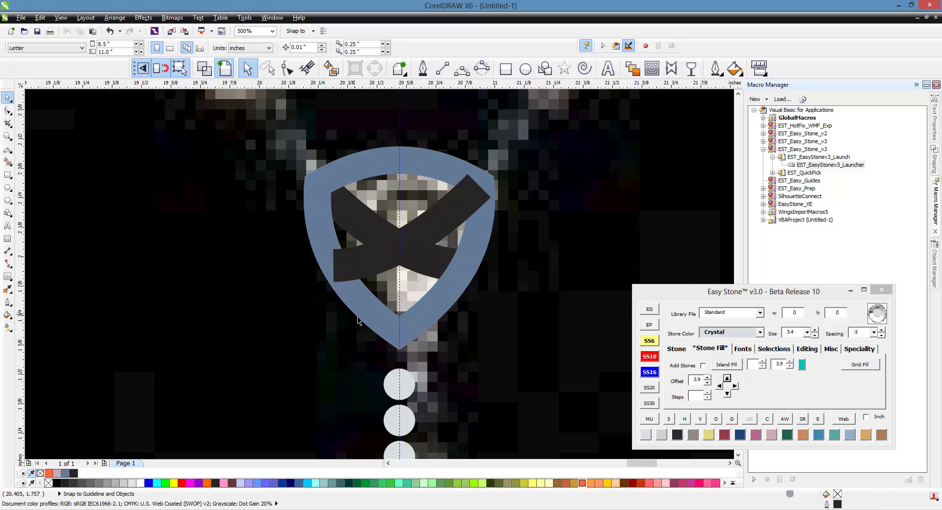
left_click(373, 316)
left_click(322, 350)
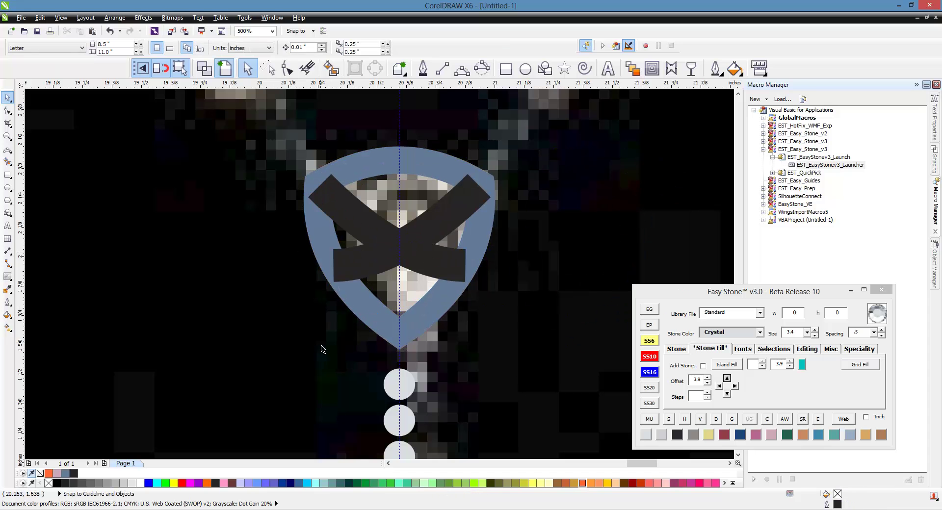
Convert the outlines of both crossing curves to objects while viewing the drawing in wireframe.
left_click(358, 234)
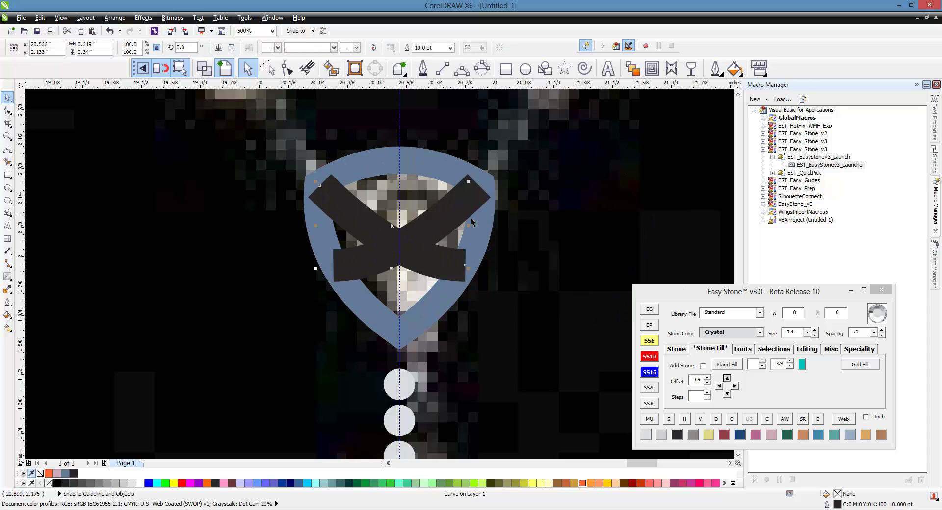
left_click(460, 231, "shift")
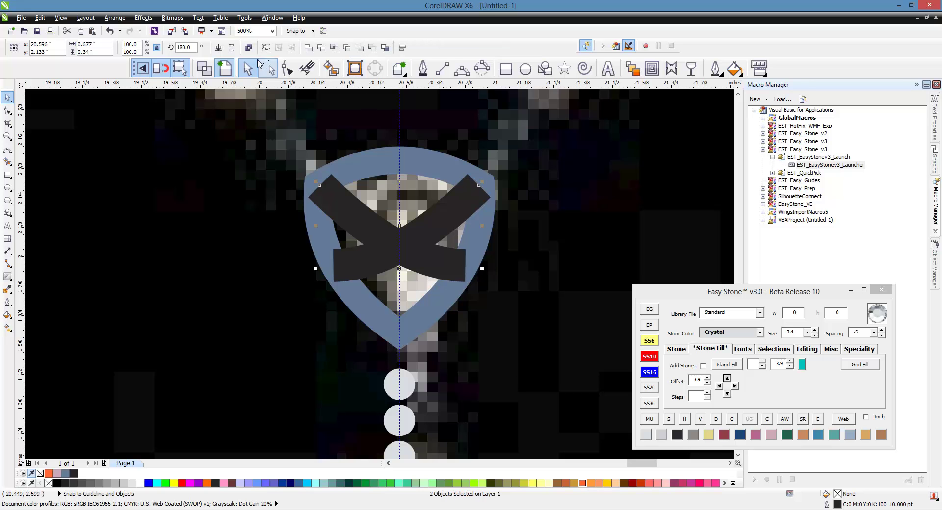
left_click(204, 68)
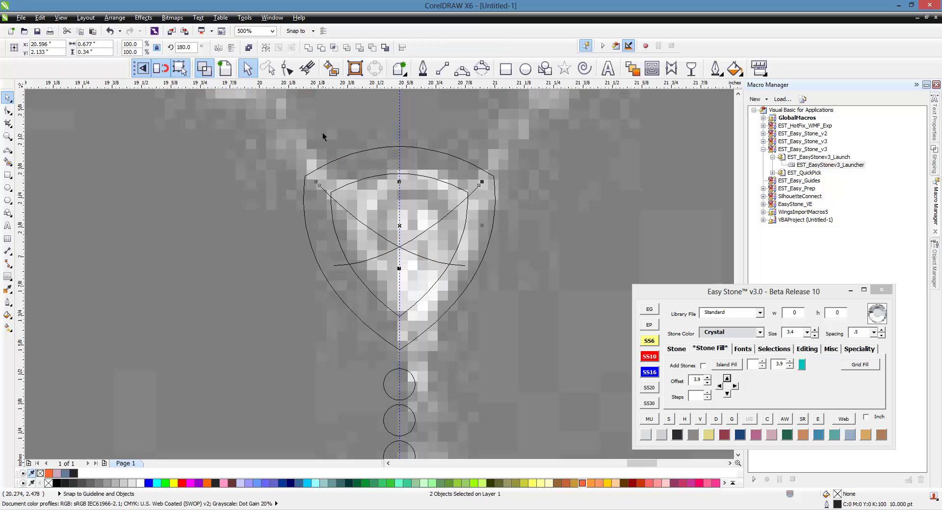
left_click(355, 69)
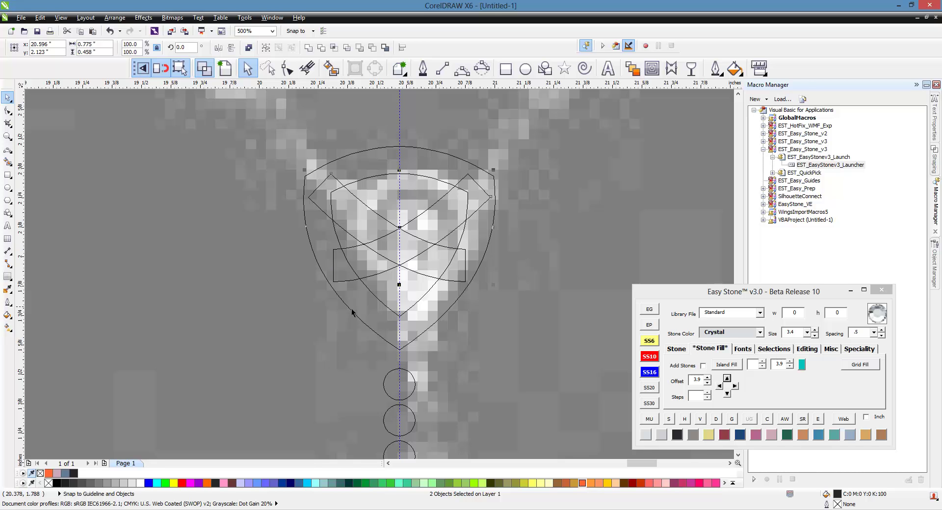
Weld the two crossing bands to the medal frame and return the drawing to the full-color view.
left_click(440, 316, "shift")
left_click(321, 47)
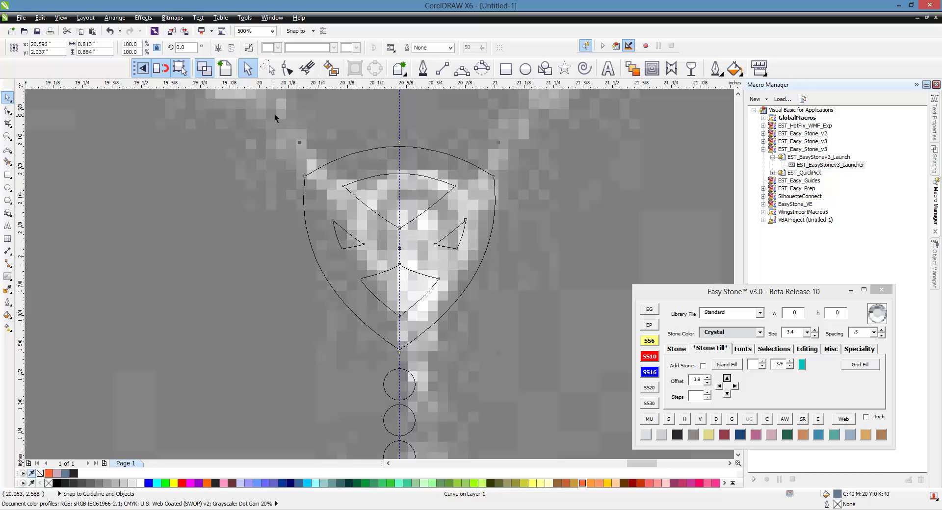
left_click(225, 68)
left_click(229, 197)
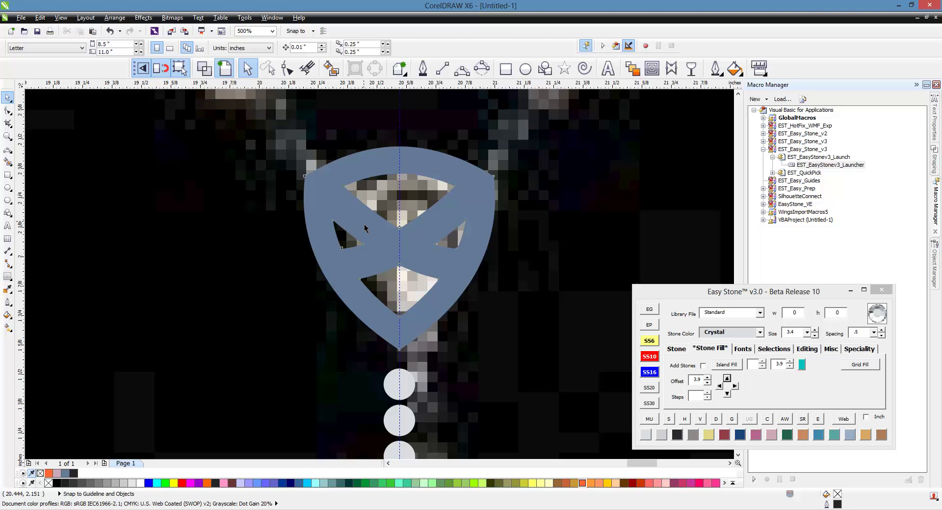
Fill the welded medal shape with gray #B3B3B3.
left_click(364, 228)
left_click(115, 483)
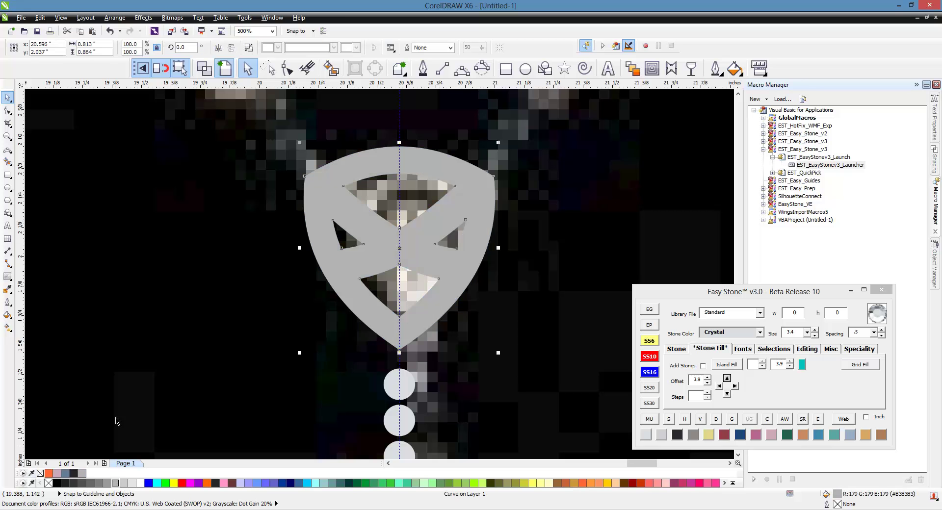
scroll(400, 243, "down", 2)
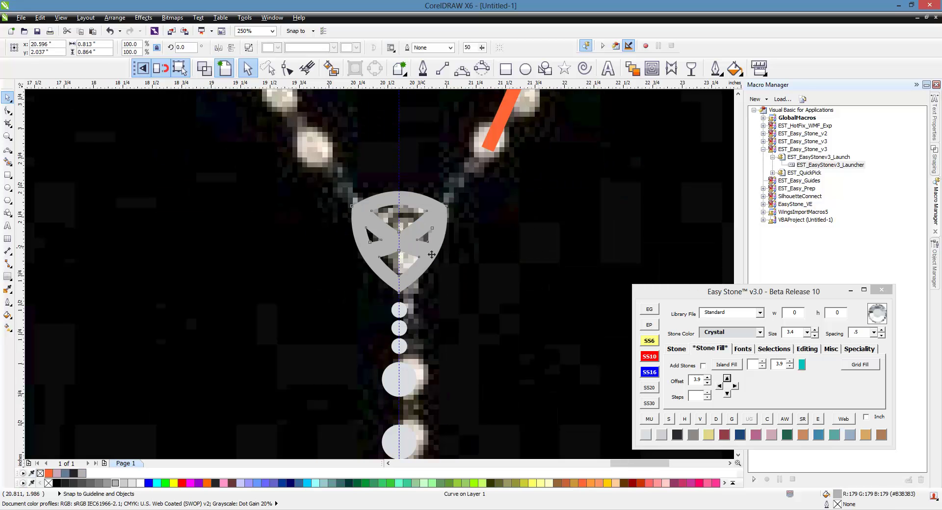
left_click_drag(431, 254, 303, 259)
key("ctrl+z")
key("Escape")
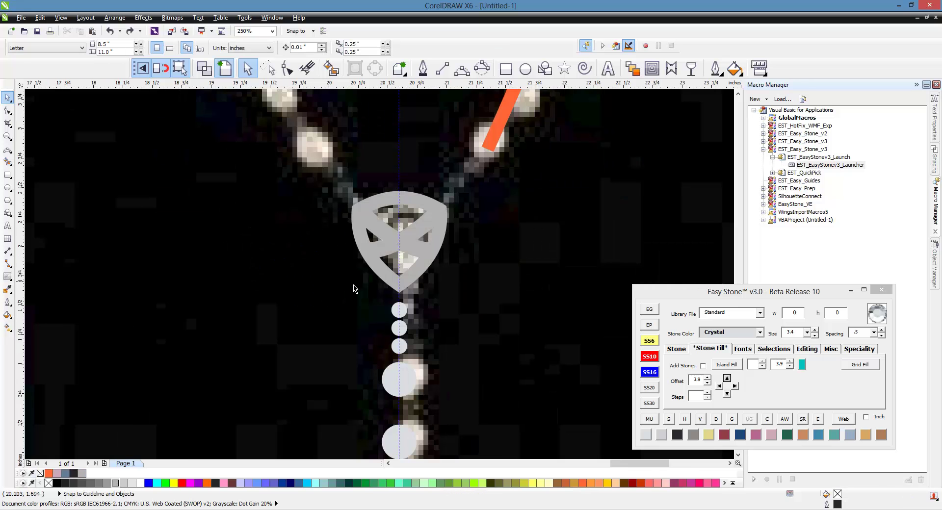
Place a copy of the SS30 crystal stone at the lower end of the orange strand guide line.
scroll(363, 284, "down", 2)
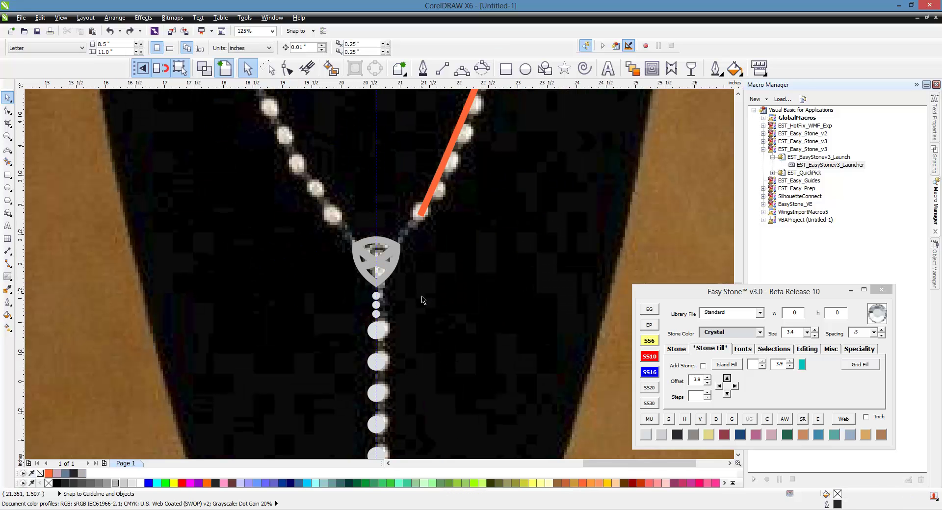
scroll(366, 324, "down", 1)
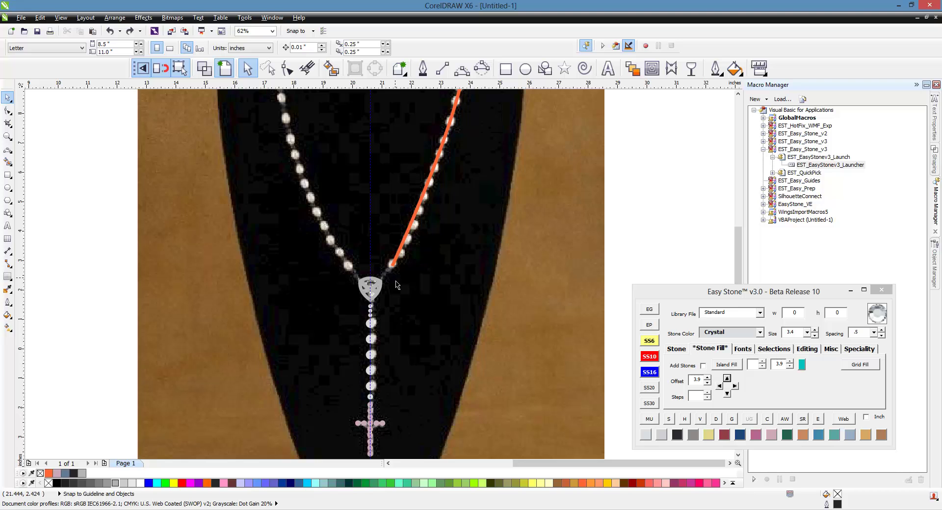
scroll(402, 260, "down", 1)
scroll(405, 255, "up", 1)
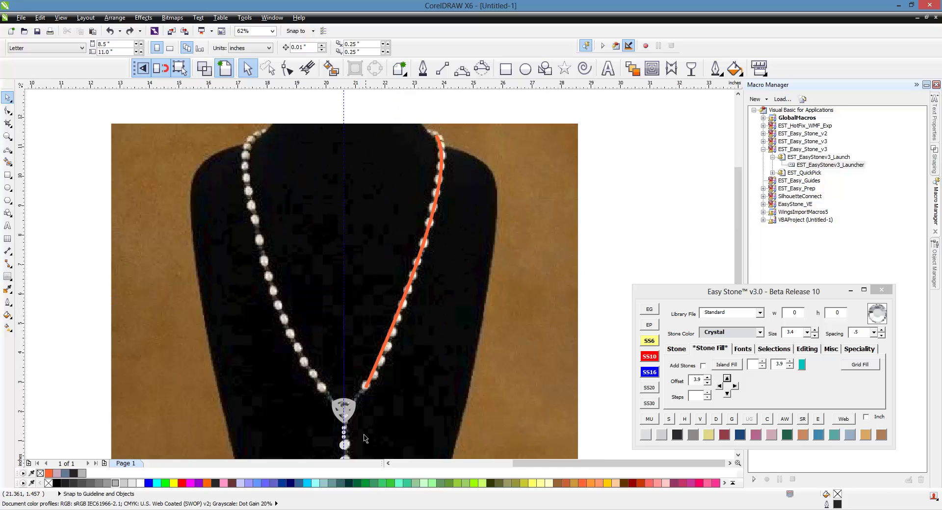
scroll(365, 438, "up", 1)
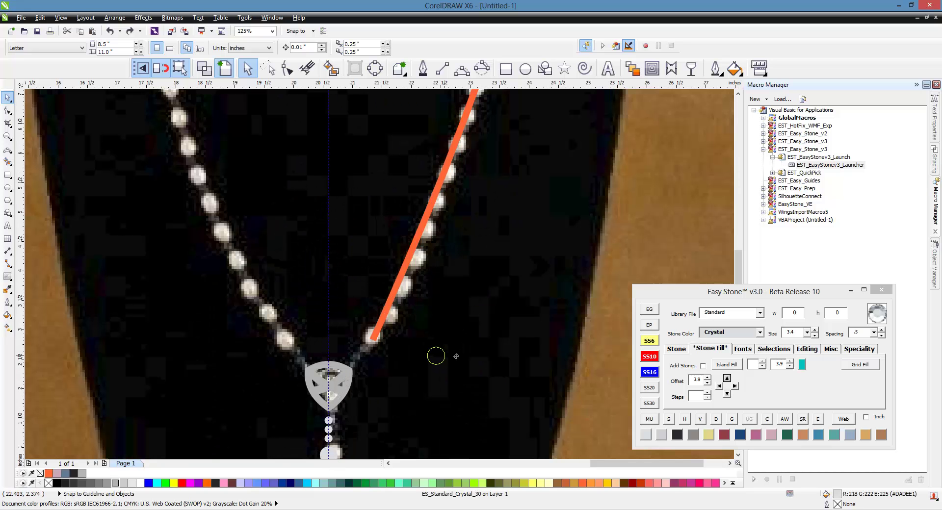
left_click(371, 328)
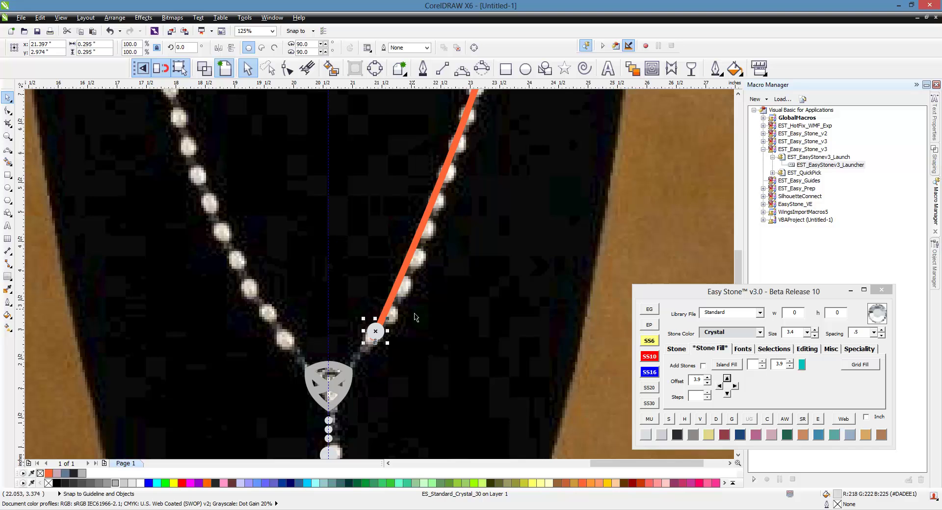
Place four more SS30 crystal stones at intervals up the lower part of the orange guide line.
scroll(415, 317, "down", 1)
scroll(403, 332, "up", 2)
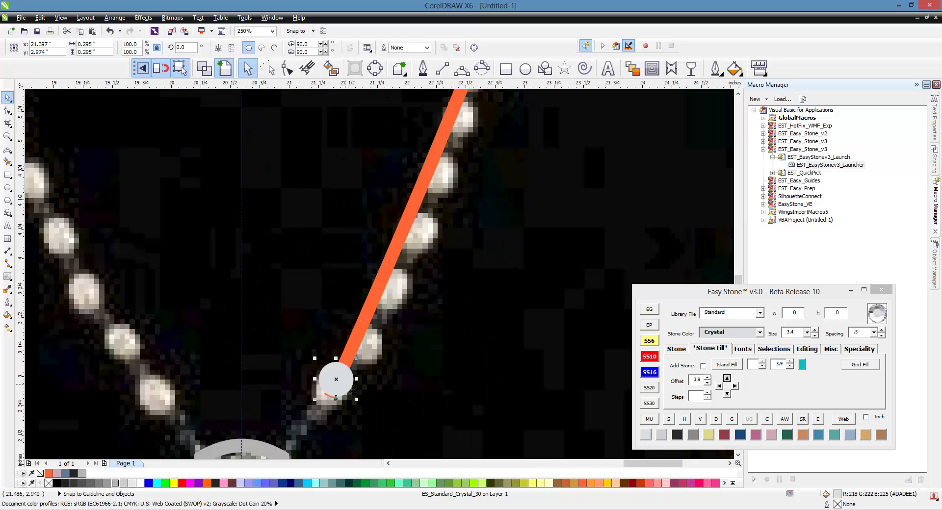
left_click(422, 399)
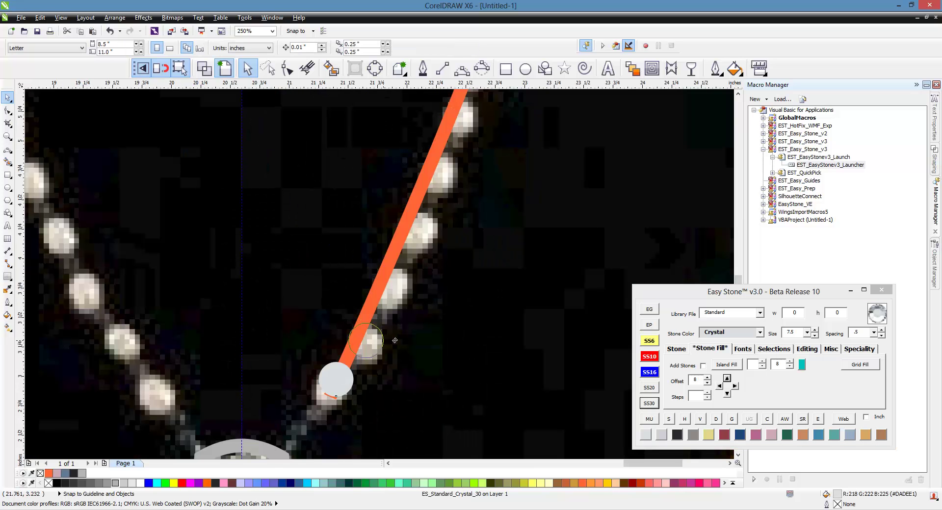
left_click(402, 294)
left_click(436, 210)
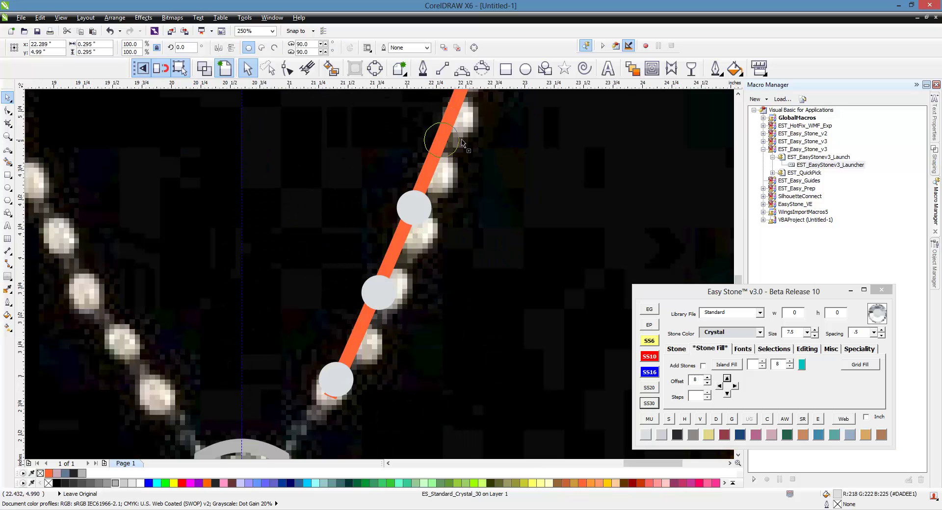
left_click(470, 129)
scroll(479, 123, "up", 1)
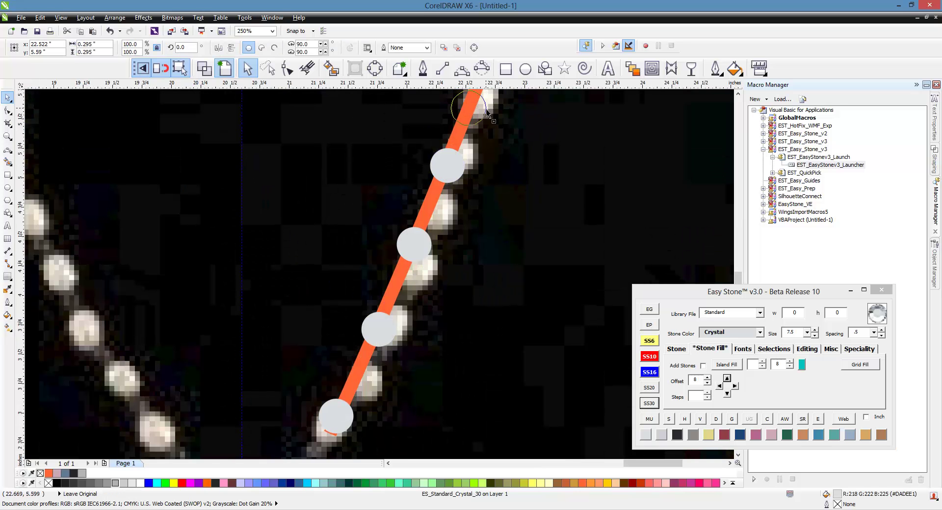
left_click(489, 115)
Continue placing SS30 crystal stones up the remaining orange guide line to its upper end.
scroll(364, 310, "down", 5)
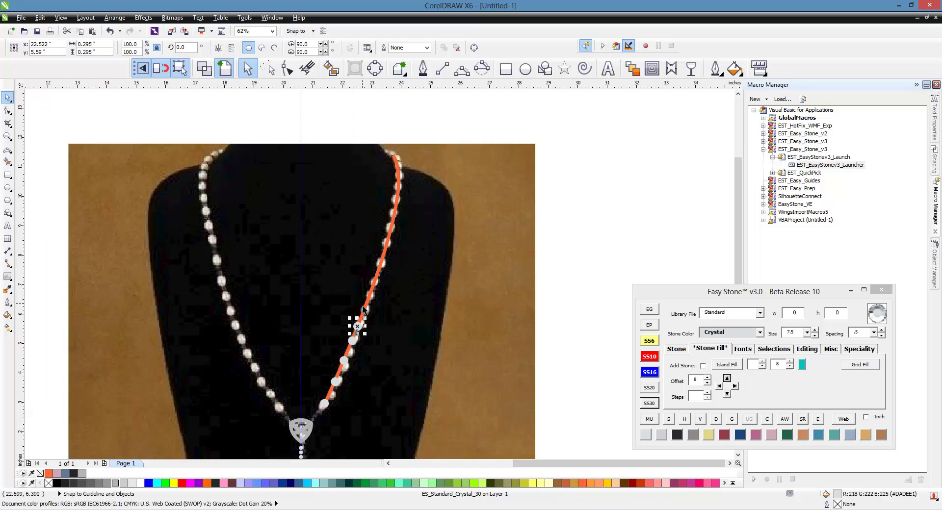
scroll(365, 310, "up", 1)
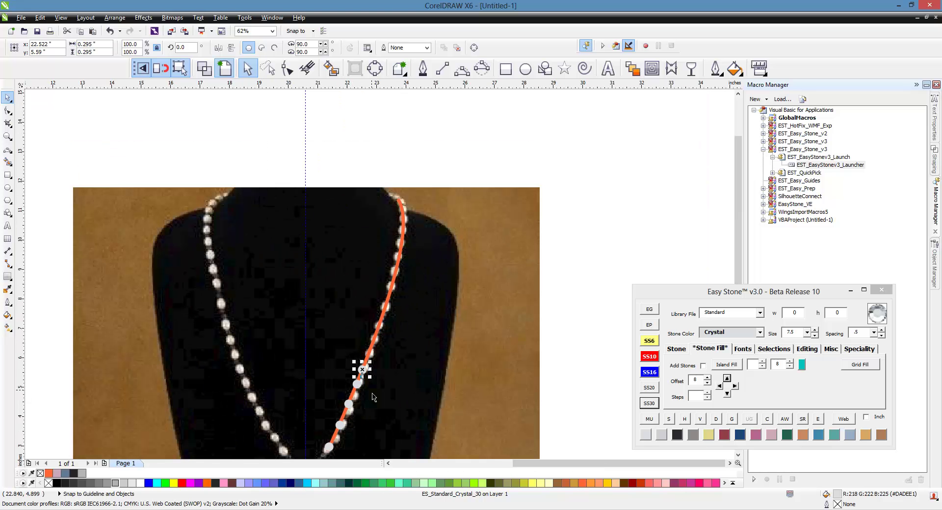
left_click(371, 352)
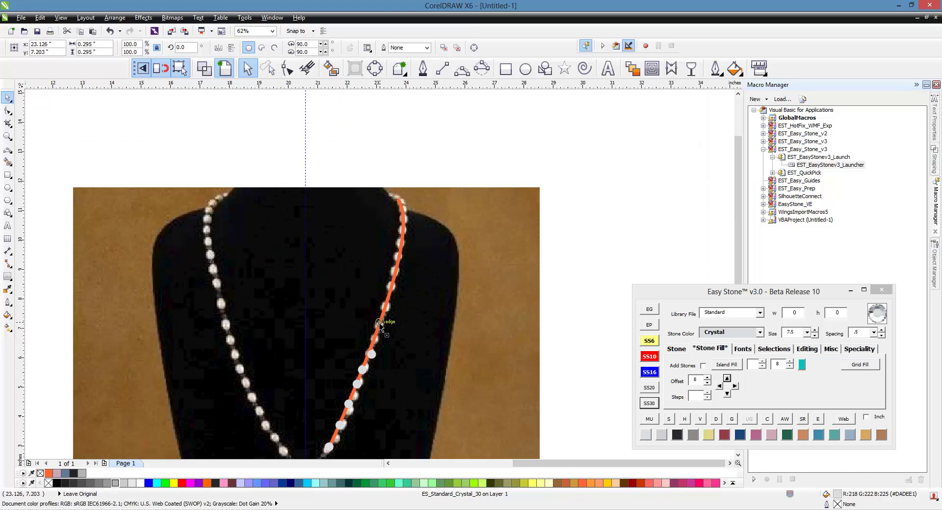
left_click(380, 323)
left_click(388, 297)
left_click(396, 269)
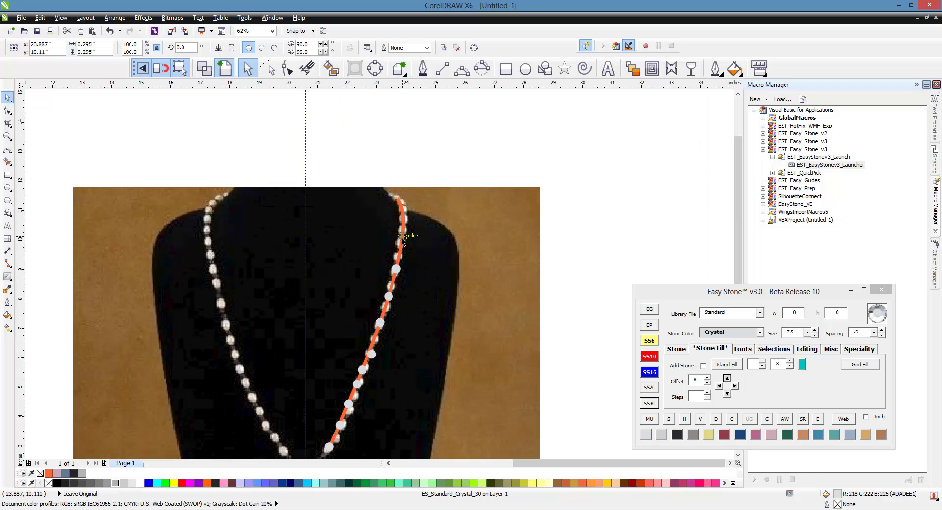
left_click(403, 236)
Slide three of the mid-strand crystal stones down the guide line to even out their spacing.
scroll(362, 393, "up", 4)
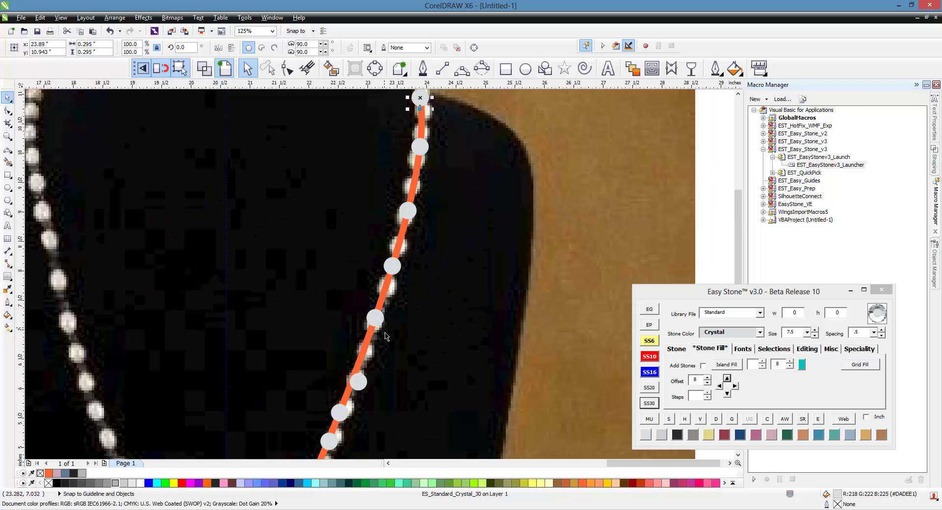
left_click_drag(361, 392, 344, 393)
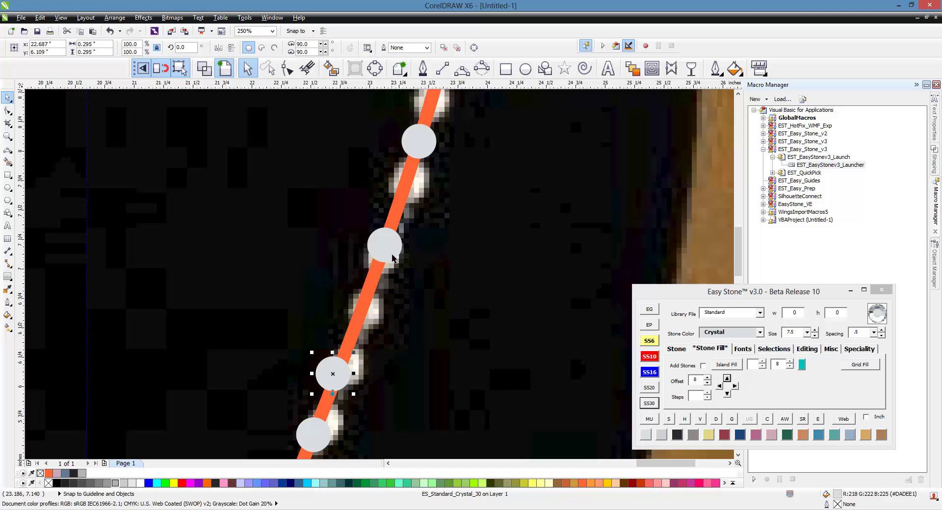
left_click_drag(384, 246, 366, 299)
left_click_drag(418, 141, 396, 215)
scroll(410, 187, "down", 2)
key("Escape")
scroll(456, 208, "down", 4)
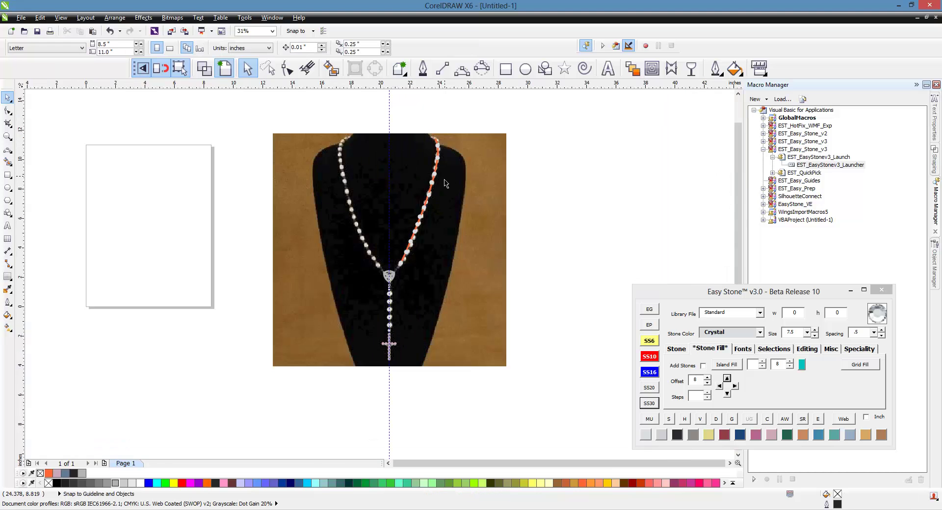
Copy the lowest strand crystal into the gap above it and make the copy an SS16 Capri Blue stone.
scroll(434, 271, "up", 5)
scroll(434, 270, "up", 2)
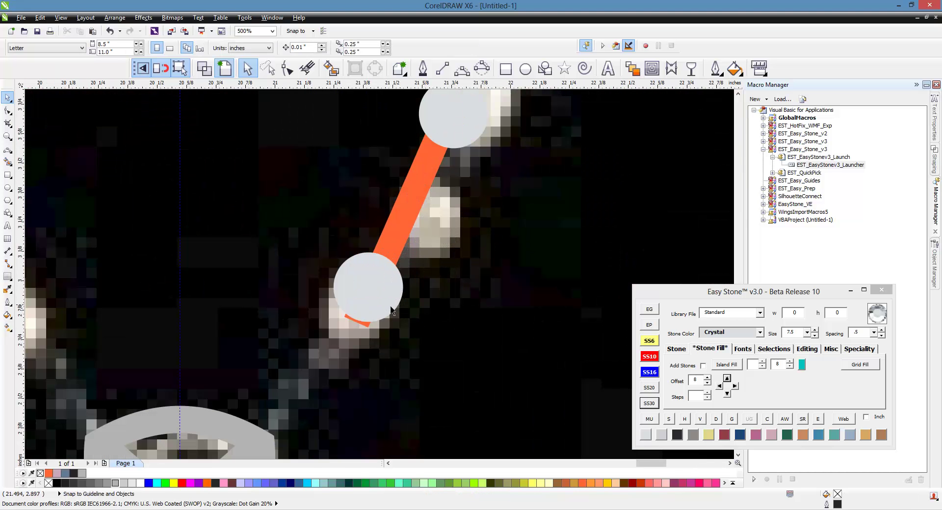
left_click_drag(392, 310, 426, 244)
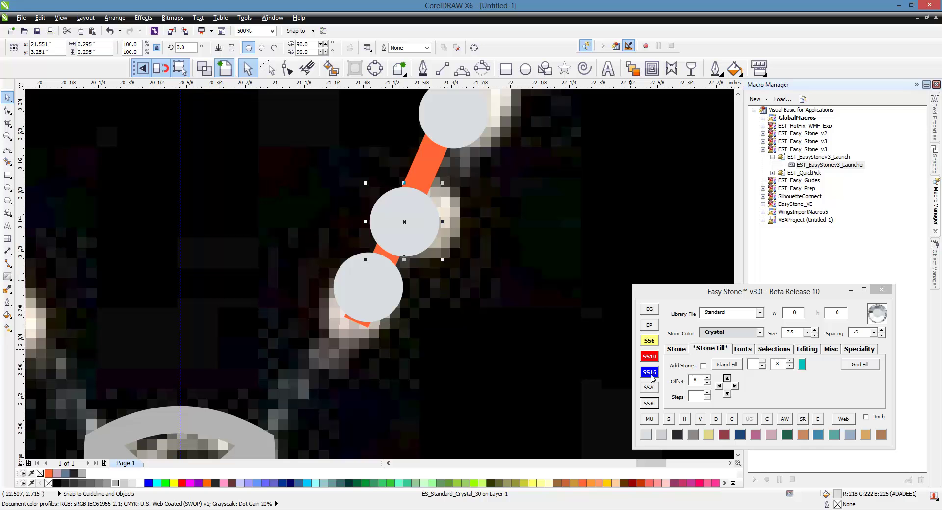
left_click(650, 373)
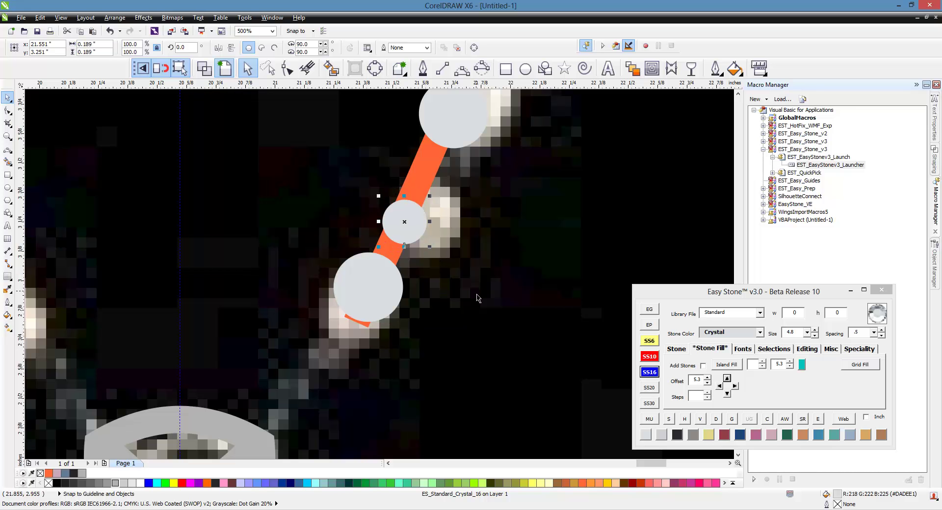
left_click(818, 435)
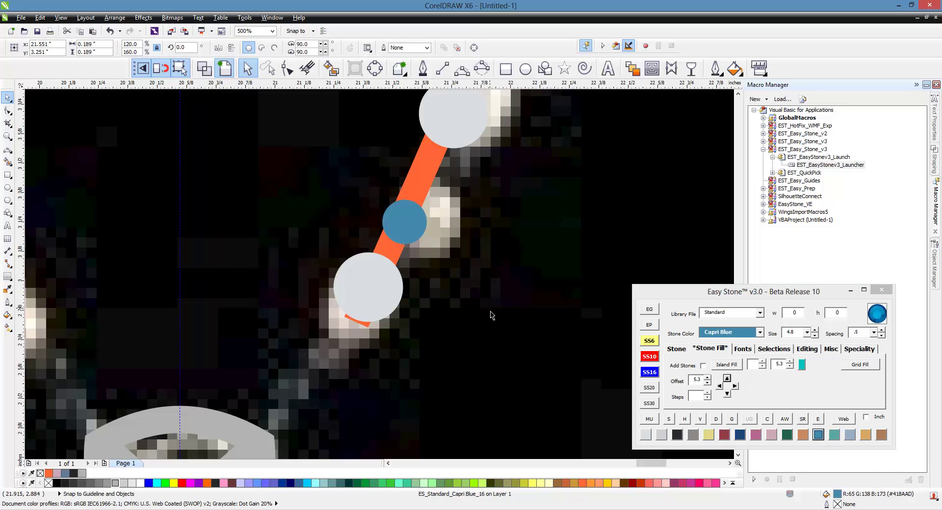
Copy the blue SS16 stone just above itself on the guide line and recolor the copy Citrine.
left_click(434, 181)
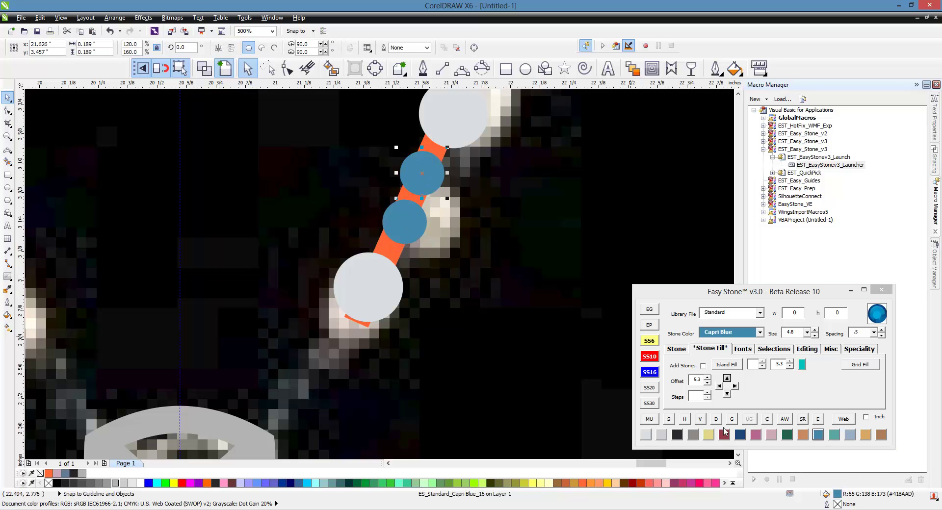
left_click(709, 434)
scroll(319, 321, "down", 2)
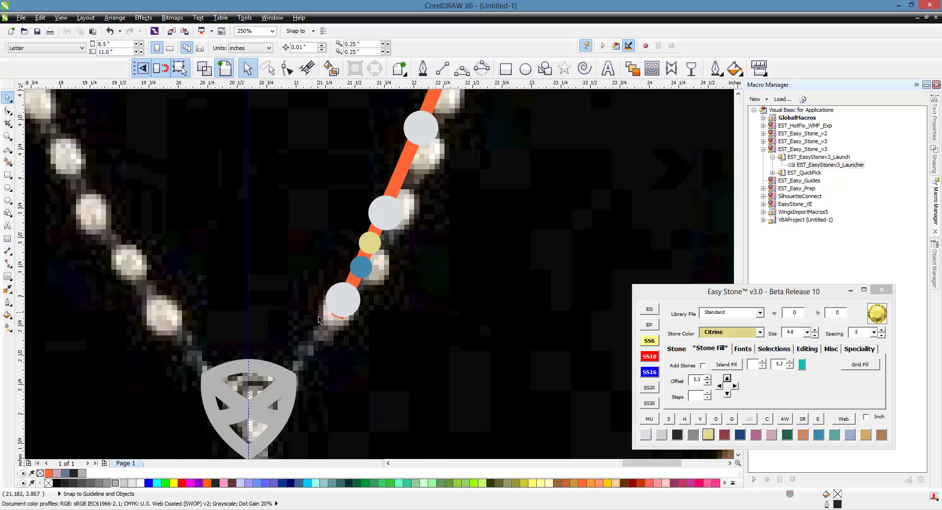
Select the Capri Blue and Citrine stones together and copy the pair into the next two gaps up the strand.
scroll(320, 320, "down", 2)
scroll(322, 319, "up", 2)
left_click(321, 313)
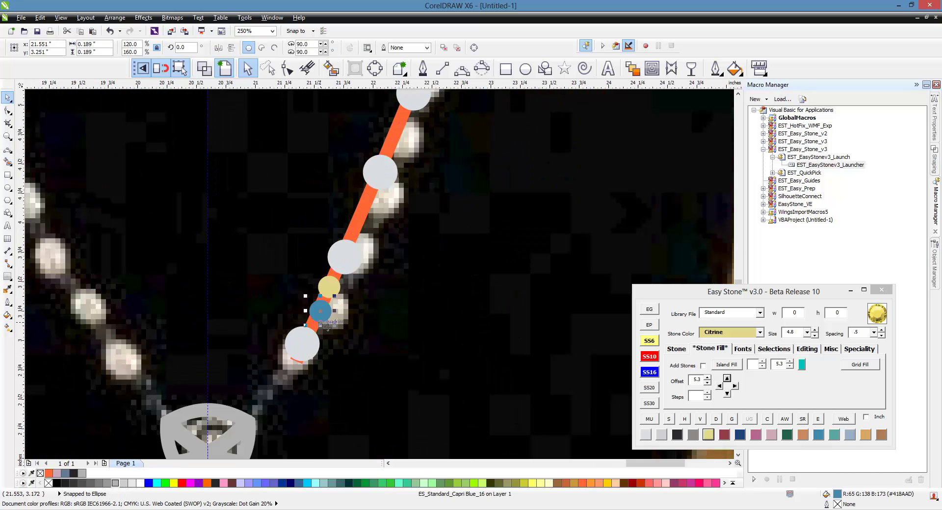
left_click(336, 291, "shift")
left_click_drag(339, 294, 400, 128)
key("space")
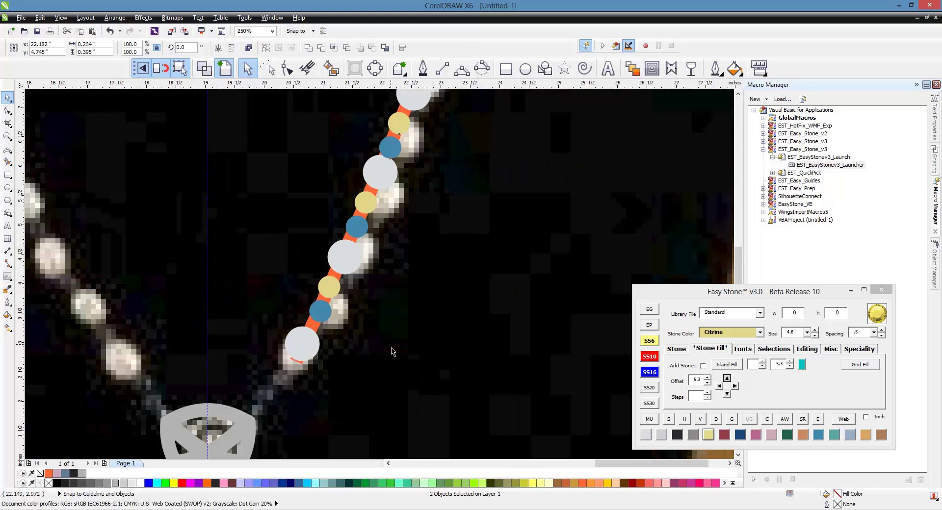
Copy the blue and citrine pair into the next four gaps between the mid-strand crystals.
scroll(383, 346, "down", 6)
scroll(382, 346, "up", 3)
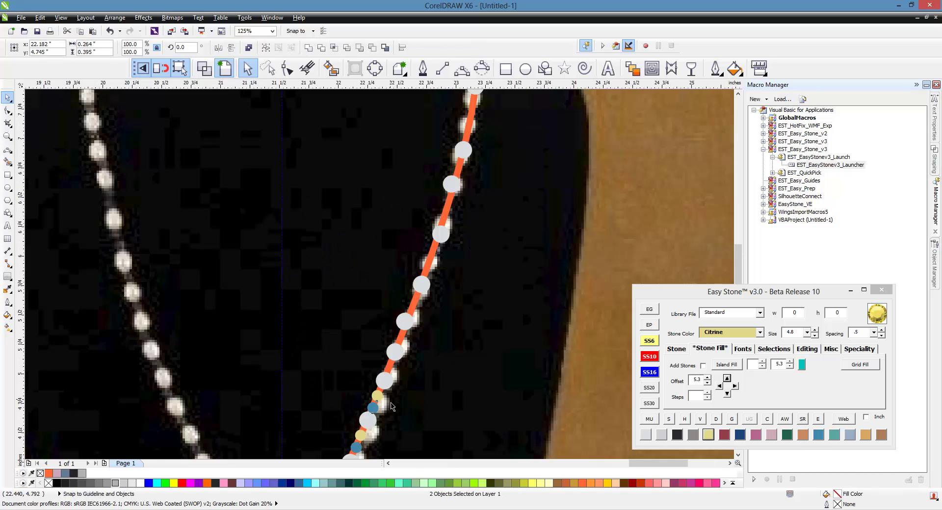
scroll(368, 400, "up", 3)
left_click_drag(397, 352, 481, 118)
key("space")
key("space")
key("space")
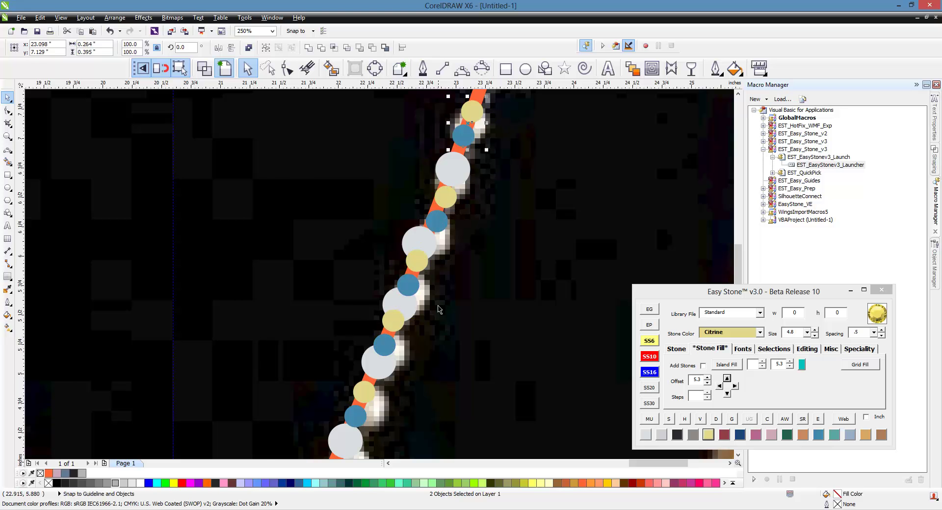
Copy the blue and citrine pair into three more gaps along the upper part of the strand.
scroll(451, 380, "down", 6)
scroll(426, 305, "up", 6)
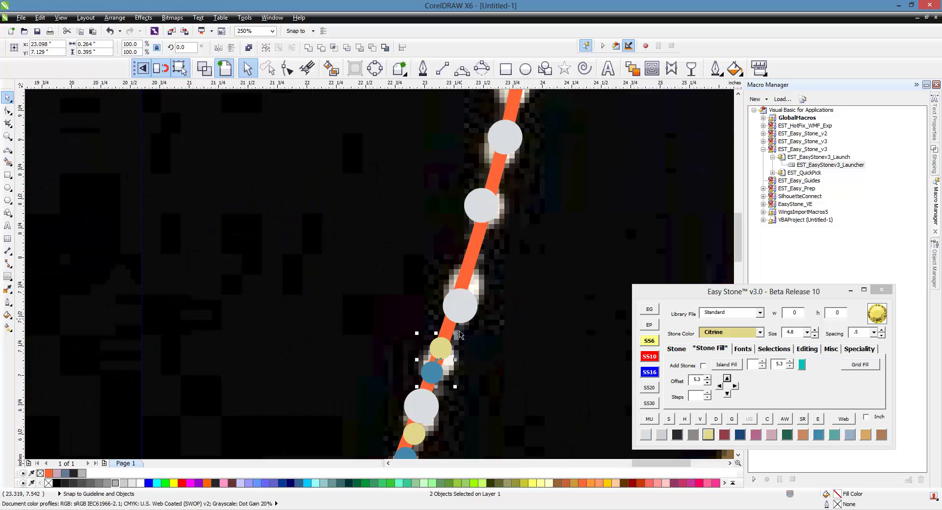
left_click(485, 261)
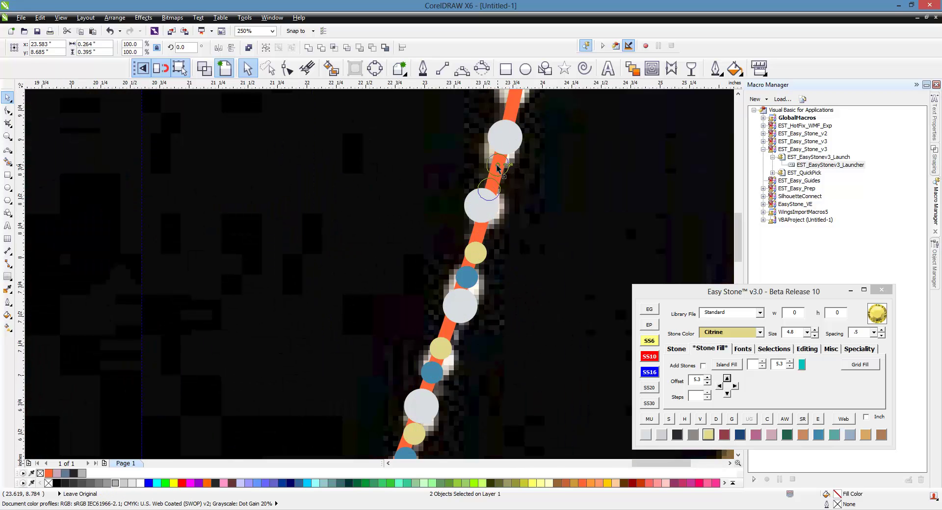
left_click(505, 169)
scroll(518, 105, "up", 3)
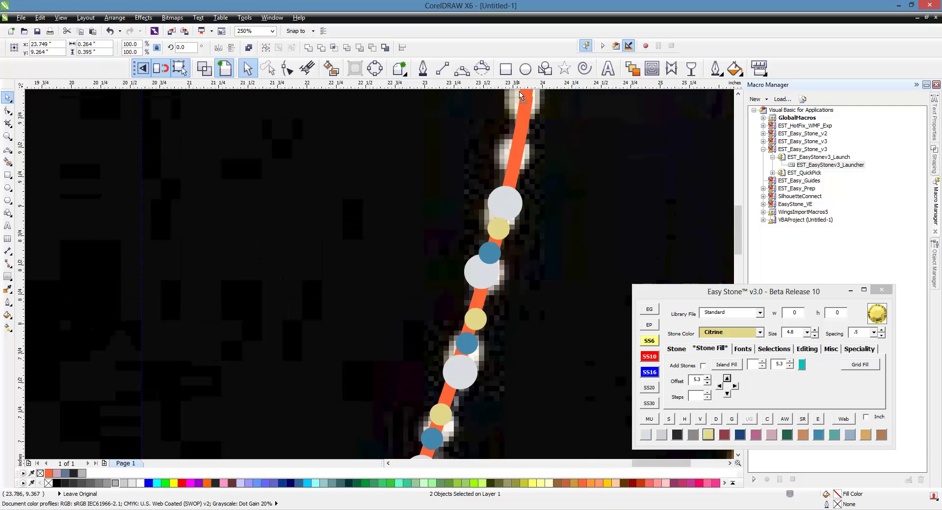
left_click(520, 143)
Place two more blue and citrine pairs, one between the two topmost crystals and one above the last crystal.
scroll(480, 275, "down", 4)
scroll(402, 338, "up", 4)
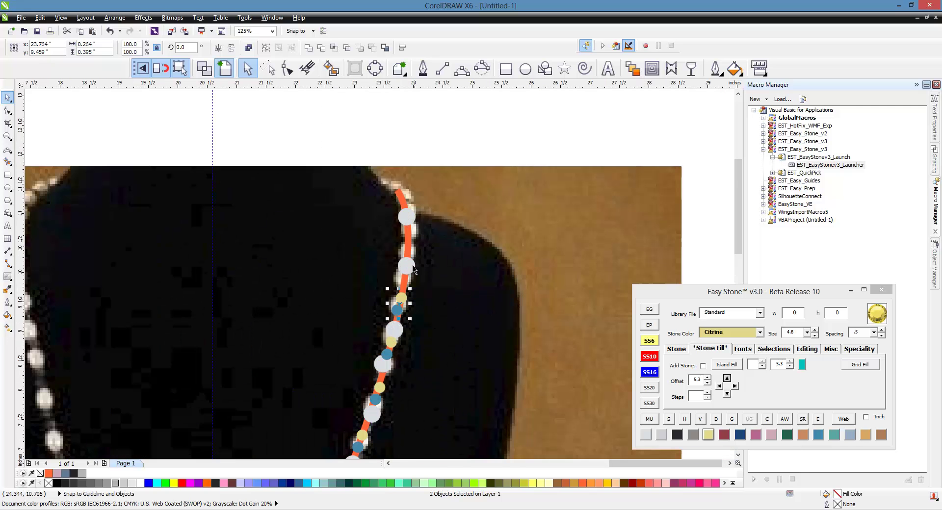
left_click(404, 336)
left_click_drag(405, 336, 407, 113)
key("space")
scroll(436, 191, "down", 4)
scroll(409, 211, "up", 6)
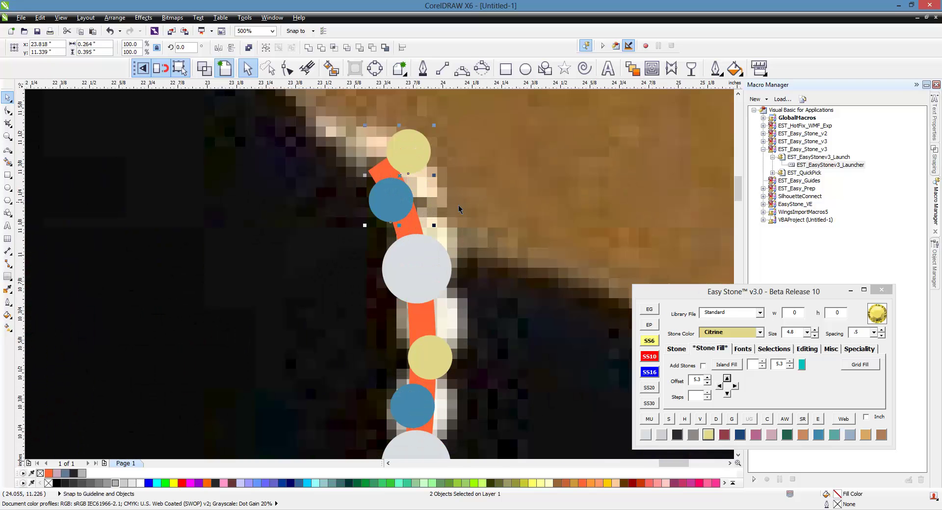
Move the topmost blue and citrine stones individually so they sit on the curved end of the guide line.
key("Escape")
left_click_drag(406, 211, 419, 214)
left_click_drag(408, 150, 379, 158)
scroll(479, 167, "down", 4)
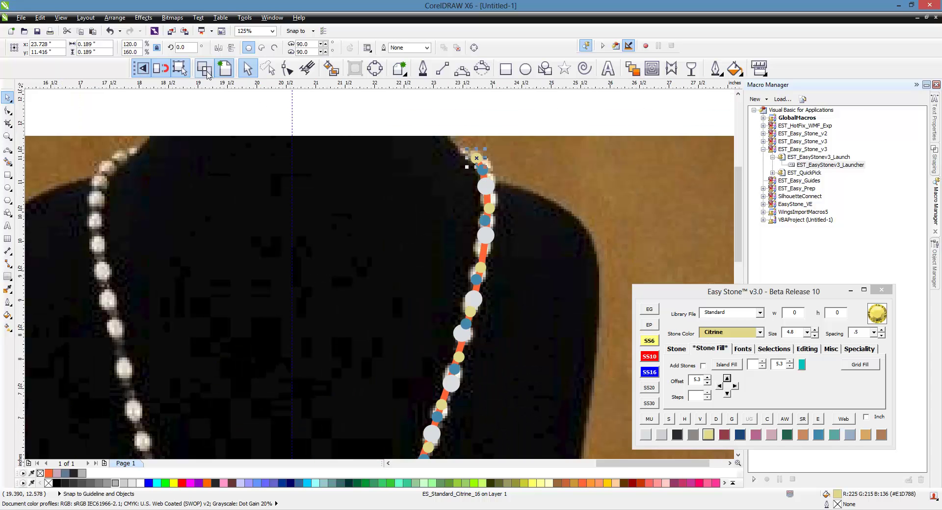
Show the drawing in wireframe and examine the stone positions along the strand guide line.
left_click(204, 69)
key("Escape")
scroll(508, 202, "up", 2)
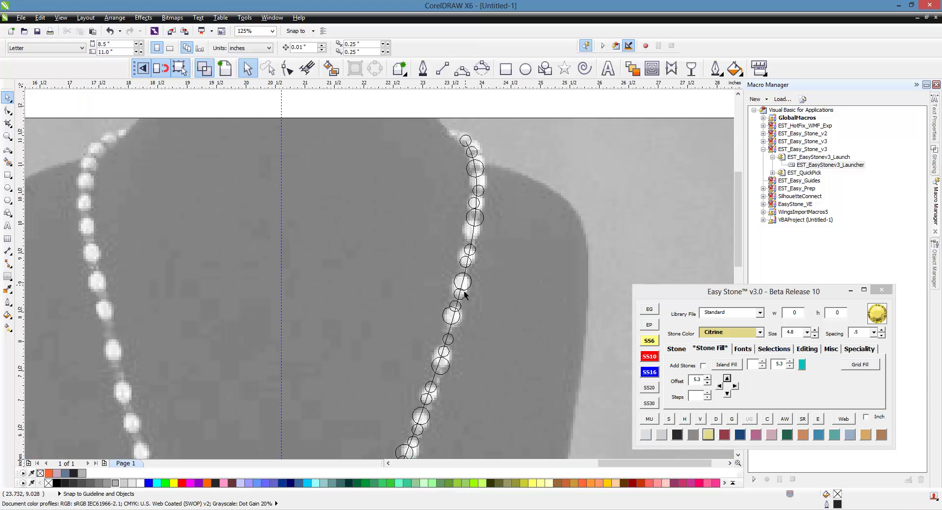
scroll(471, 343, "up", 3)
scroll(535, 191, "down", 5)
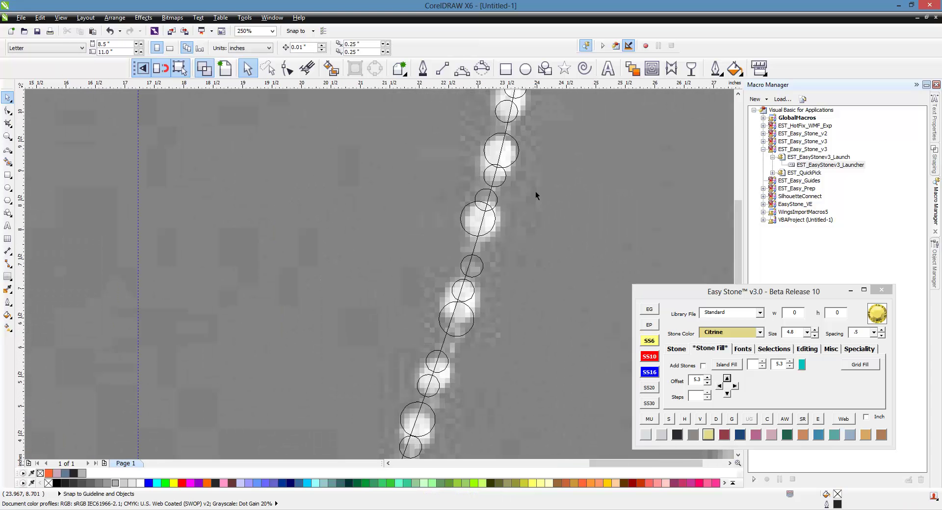
Examine the lowest stones against the strand guide line in wireframe, and return the drawing to full-colour display.
scroll(446, 394, "up", 4)
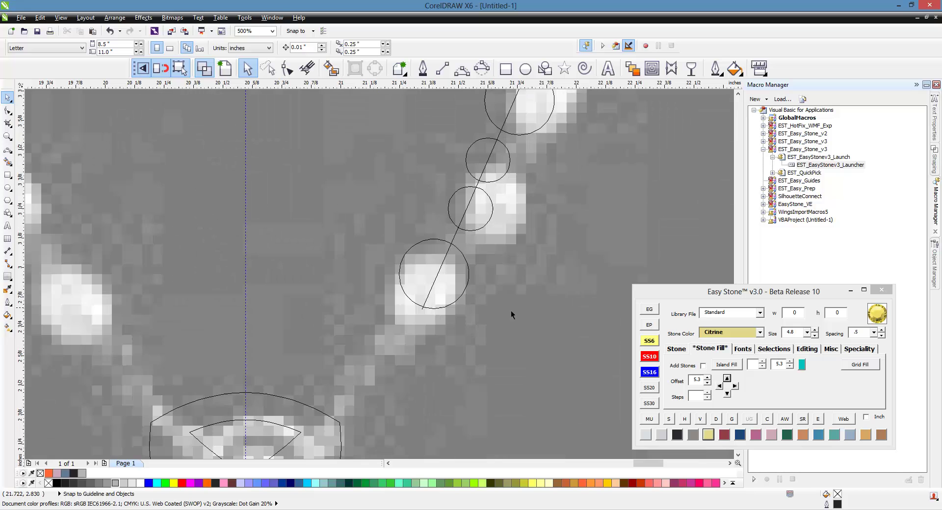
scroll(511, 311, "down", 2)
scroll(423, 350, "down", 4)
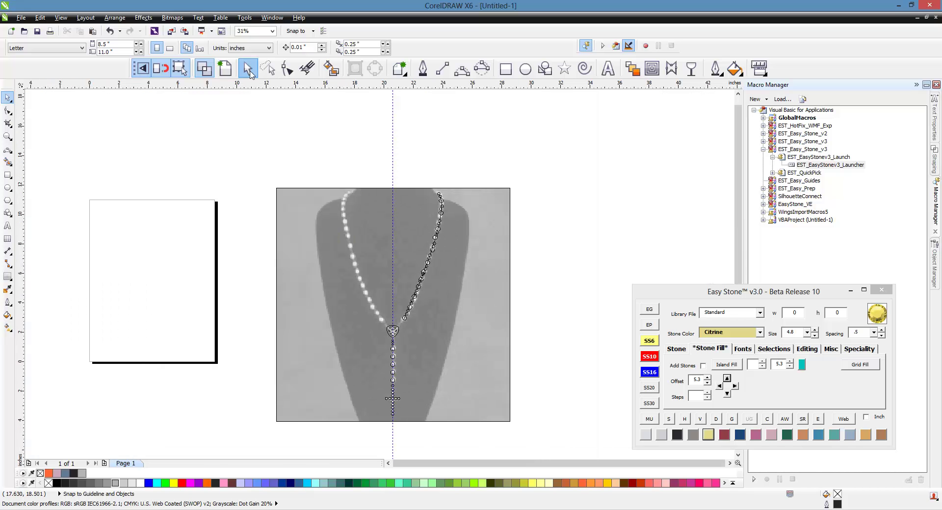
scroll(504, 237, "up", 4)
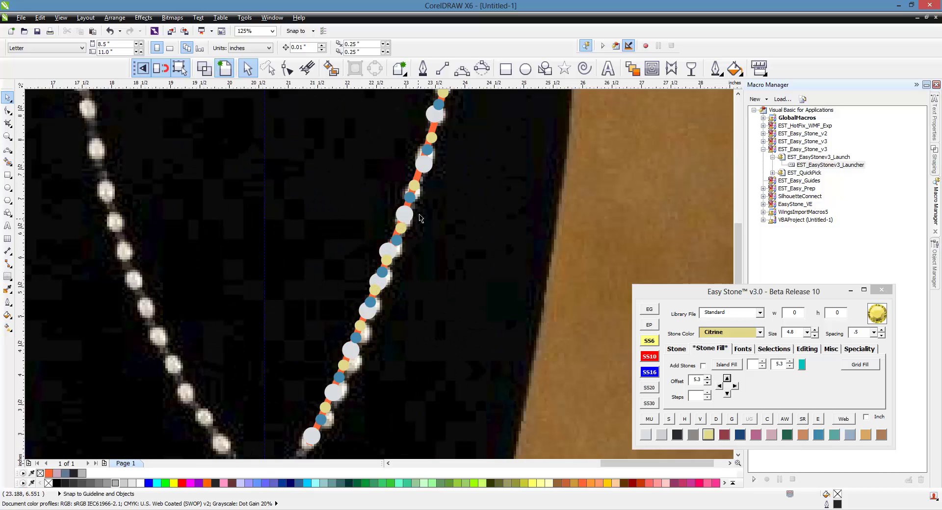
Select the orange strand guide line and space the stones evenly along it with Easy Stone's Re-Space.
scroll(402, 151, "up", 2)
left_click(429, 154)
scroll(429, 153, "down", 4)
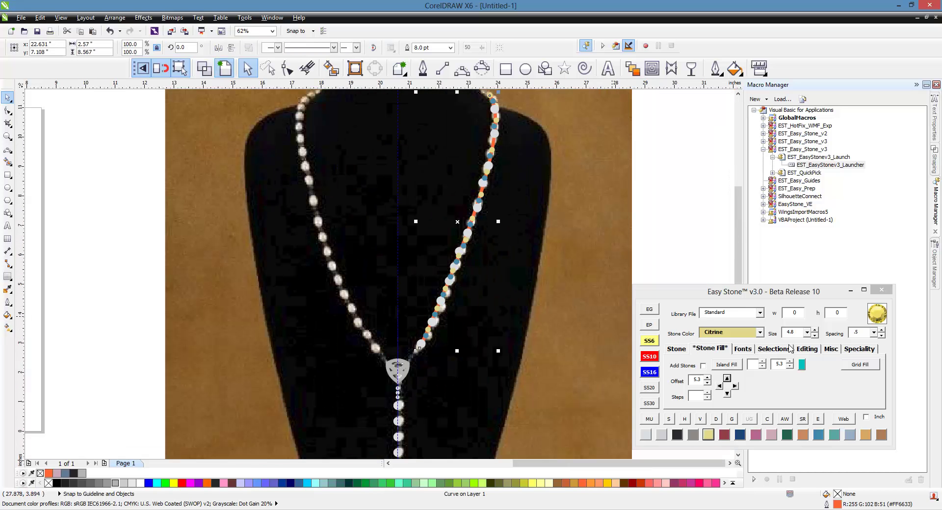
left_click(803, 349)
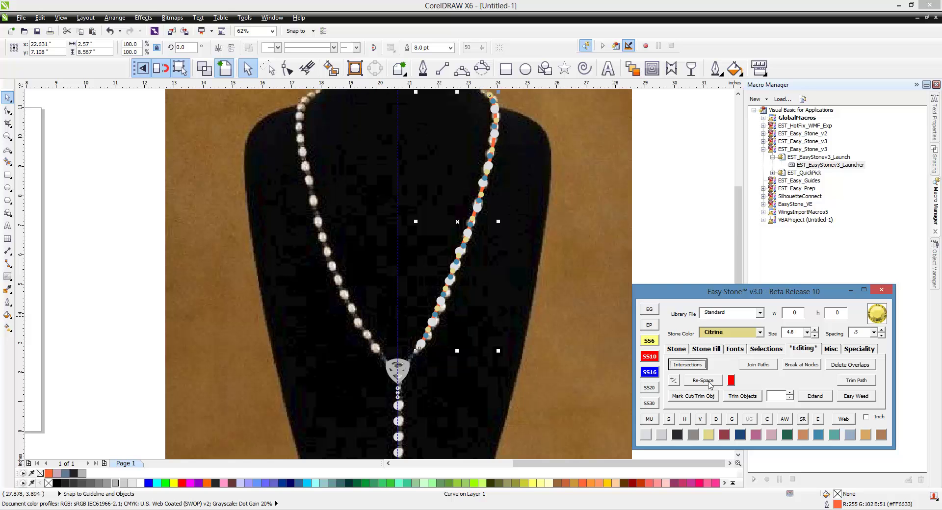
left_click(709, 383)
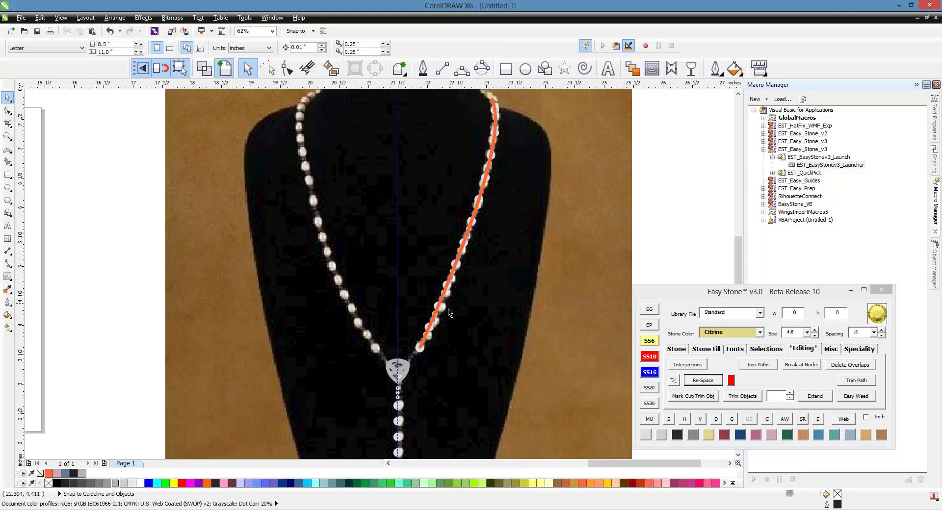
Pull the orange guide line away from the strand and delete it, keeping only the stones.
scroll(418, 347, "up", 4)
left_click(435, 301)
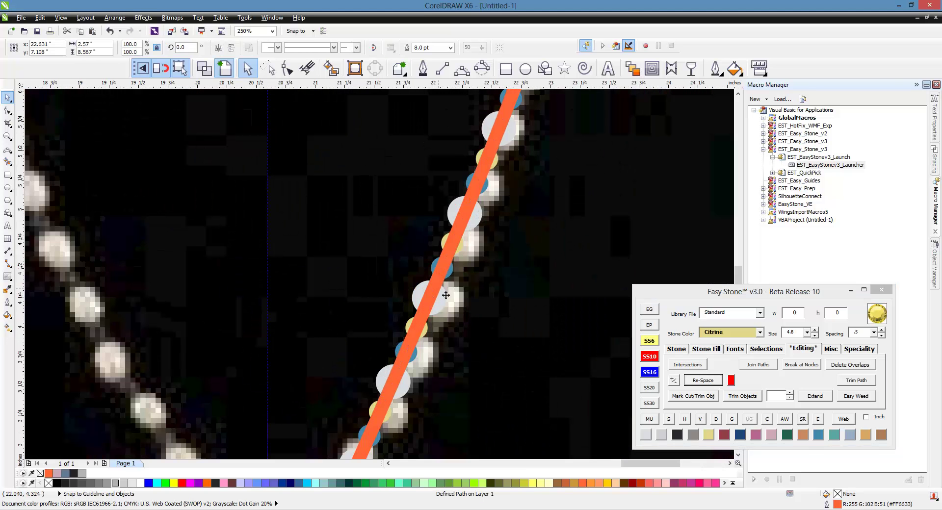
scroll(434, 302, "down", 2)
scroll(494, 191, "down", 2)
left_click_drag(495, 192, 580, 201)
scroll(492, 311, "down", 2)
scroll(534, 276, "up", 2)
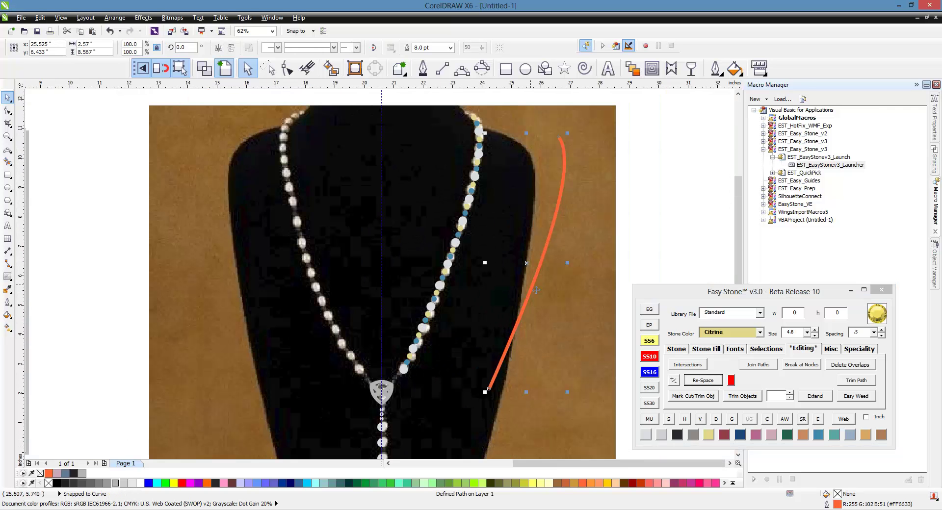
key("Delete")
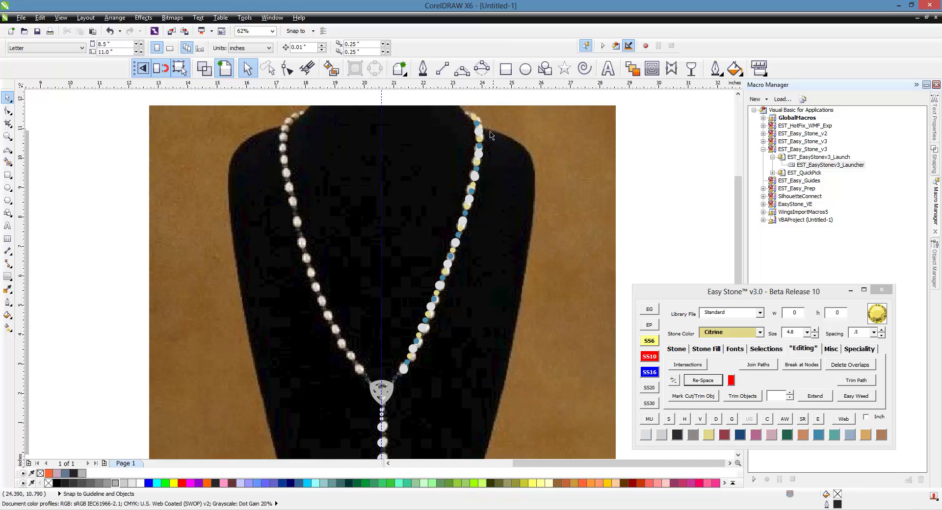
Select the strand, medal, drop and cross together and place a copy in the empty area to the right of the photo.
scroll(474, 125, "up", 4)
scroll(468, 136, "up", 1)
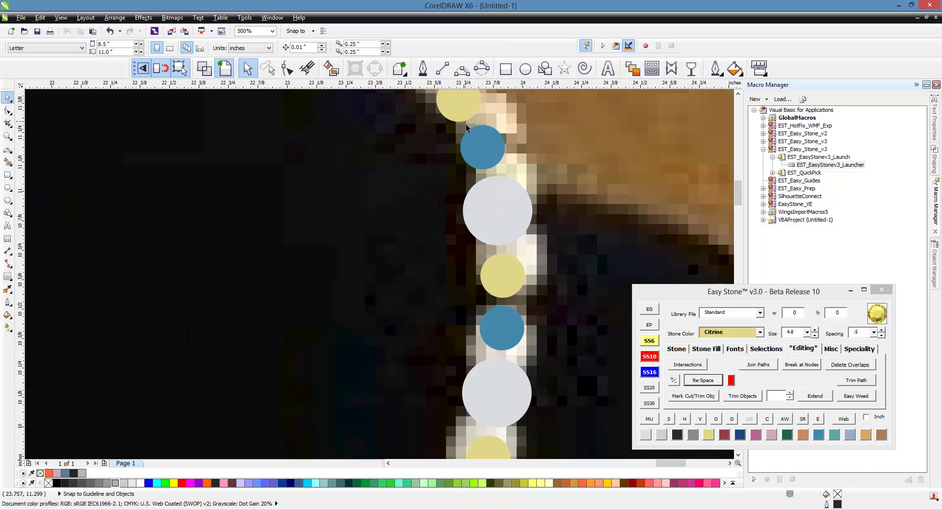
scroll(507, 358, "down", 3)
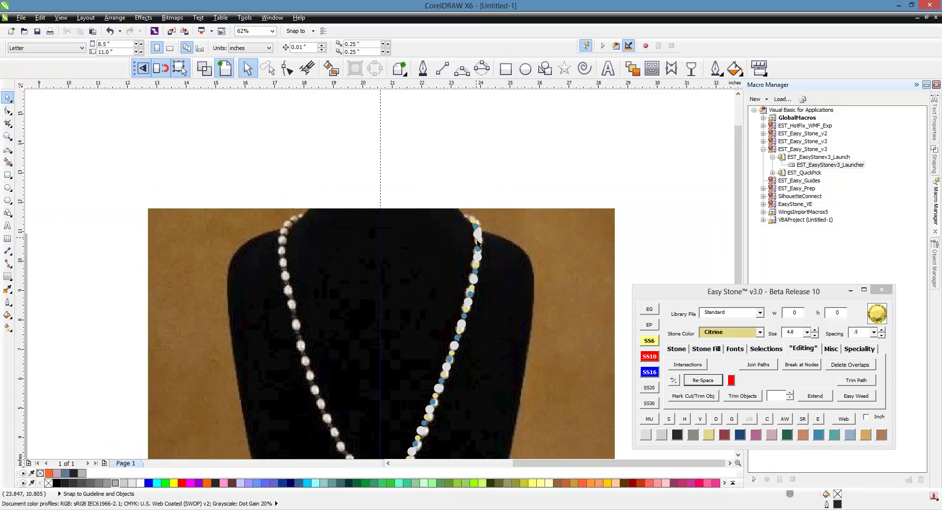
scroll(486, 173, "down", 1)
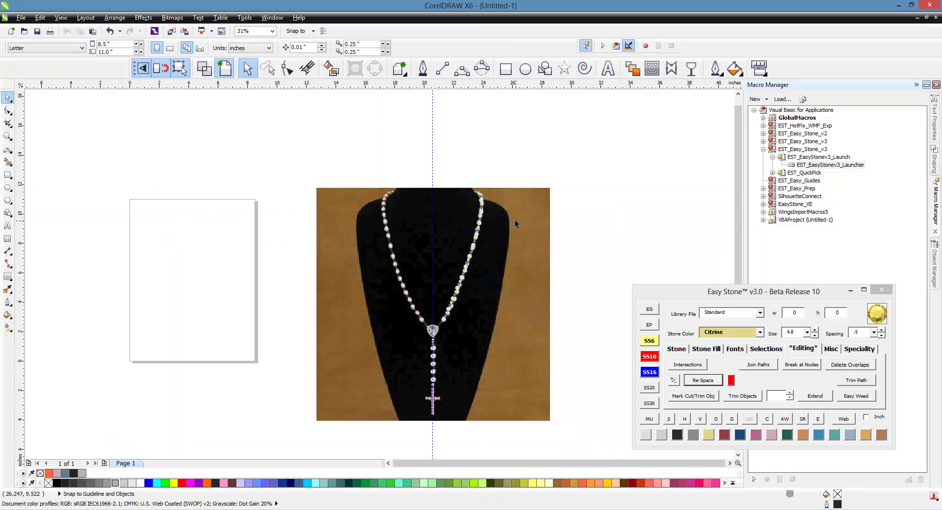
left_click_drag(515, 165, 432, 339)
scroll(308, 204, "down", 1)
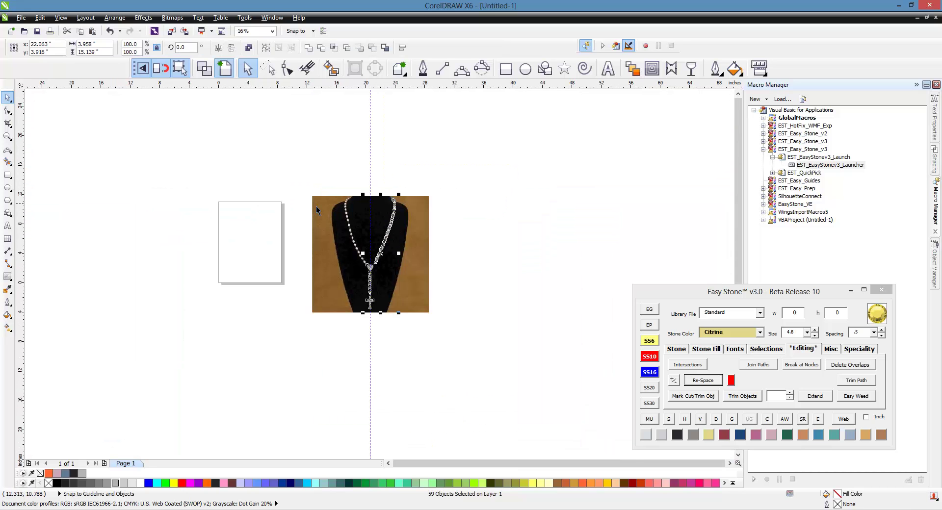
left_click_drag(402, 223, 595, 239)
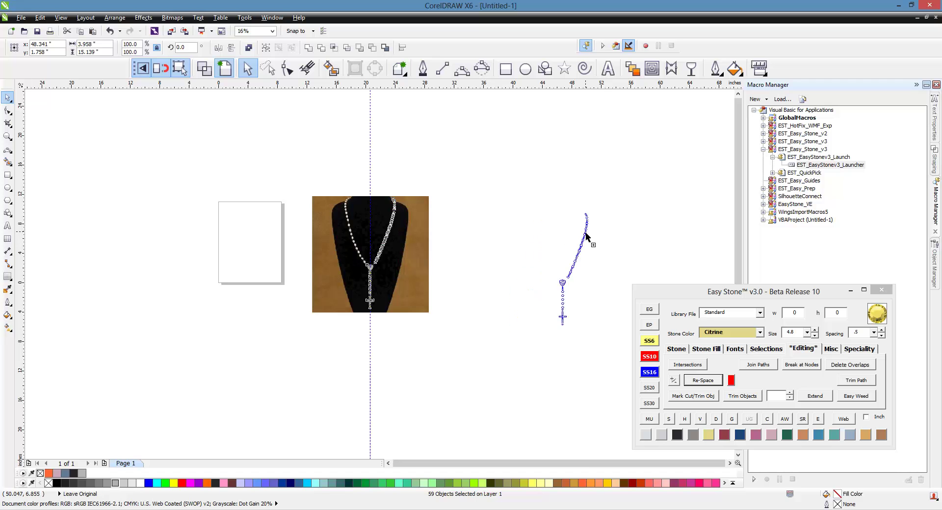
left_click(635, 246)
Add two more large crystals to the copied rosary's drop, filling the two lowest gaps between its large crystals.
scroll(596, 231, "up", 2)
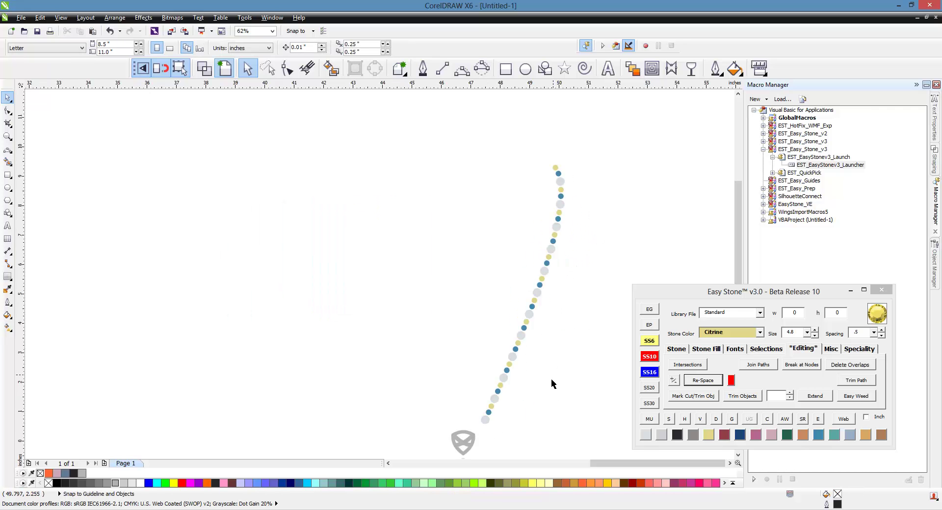
scroll(417, 212, "down", 1)
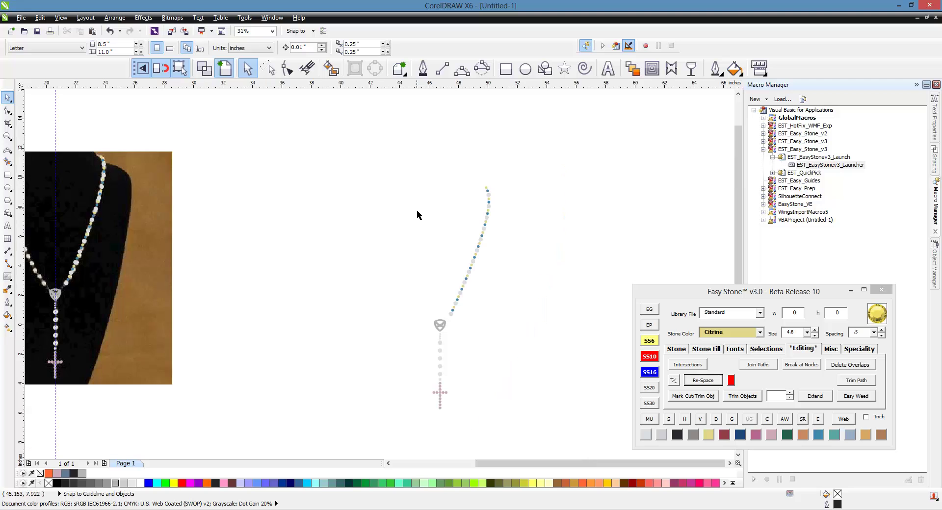
scroll(458, 324, "up", 3)
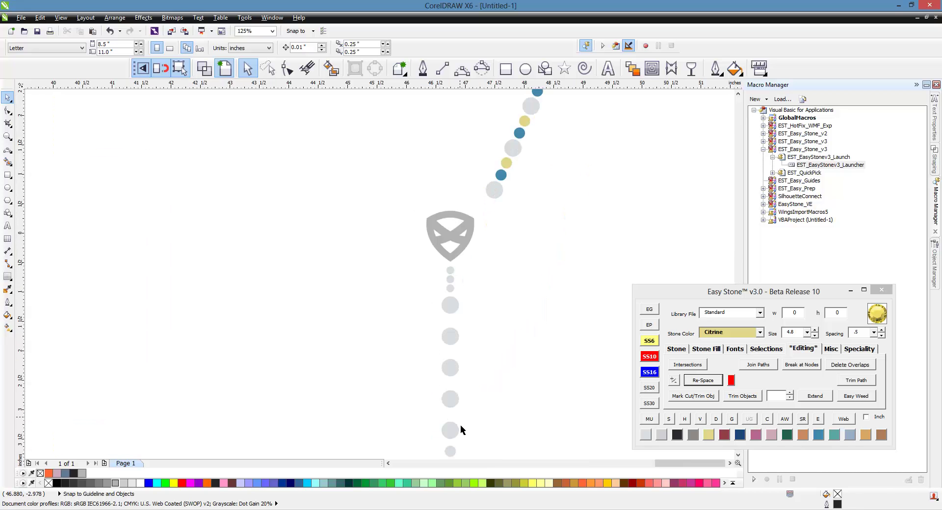
left_click(447, 417)
scroll(440, 207, "down", 1)
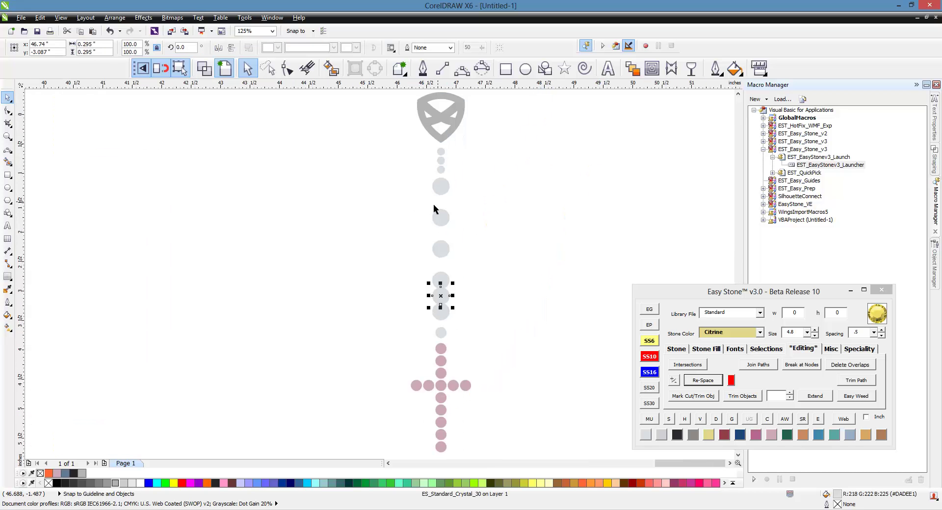
left_click(413, 171)
left_click_drag(412, 167, 472, 343)
left_click(488, 330)
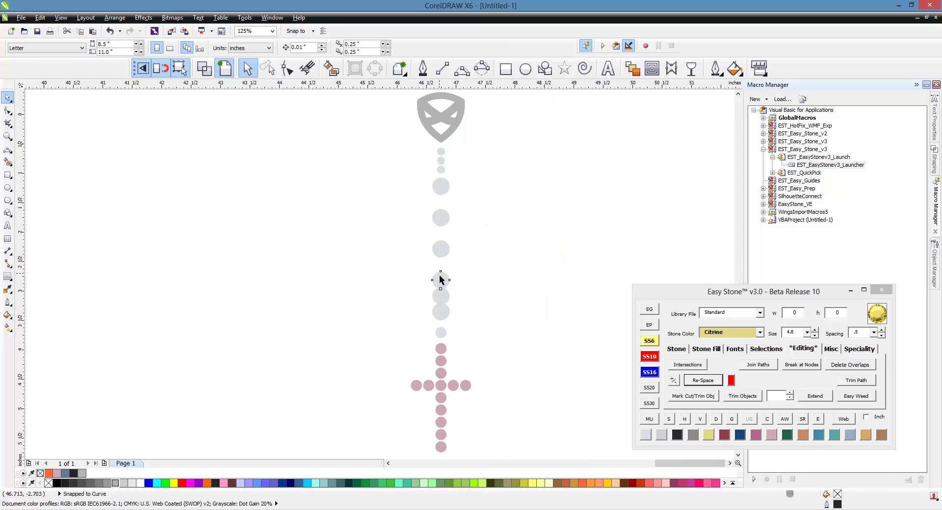
left_click(440, 280)
left_click(427, 179)
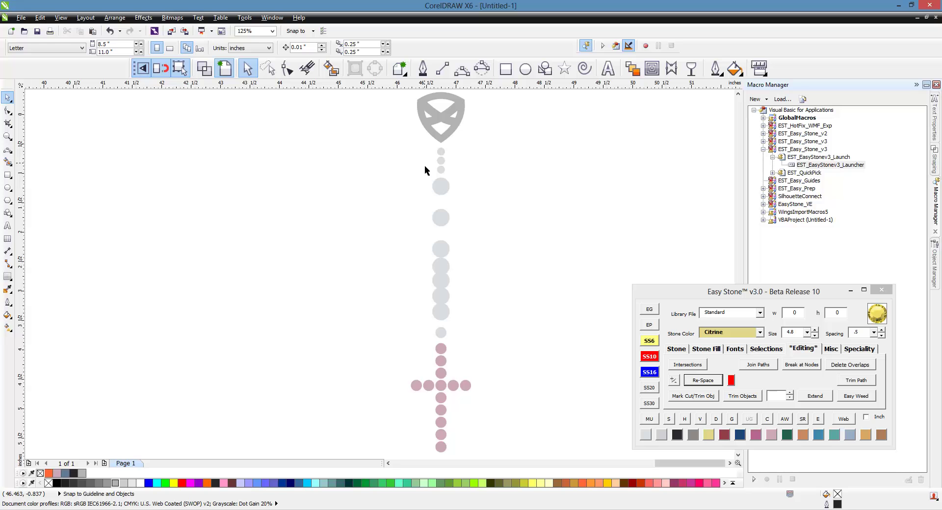
Select the drop's stones from the lowest small crystal to just above the cross and distribute them evenly vertically.
left_click_drag(425, 166, 475, 346)
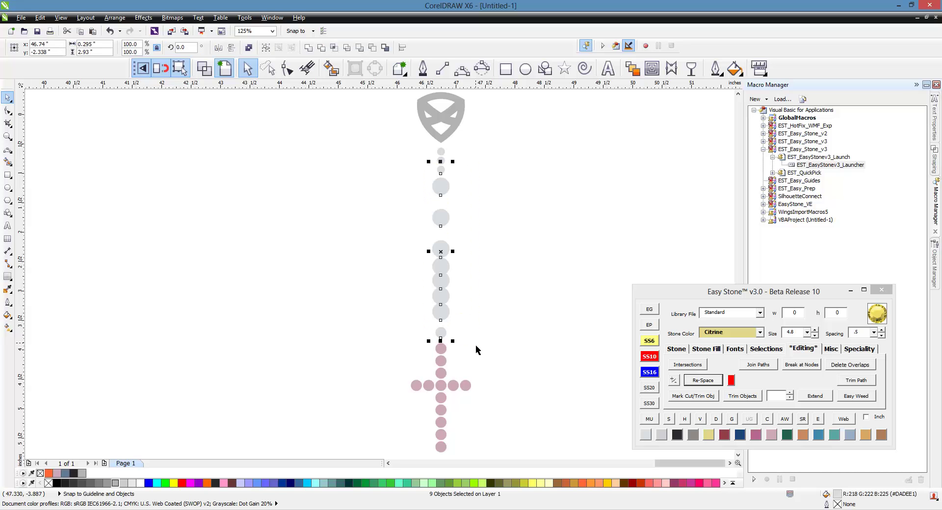
left_click(702, 419)
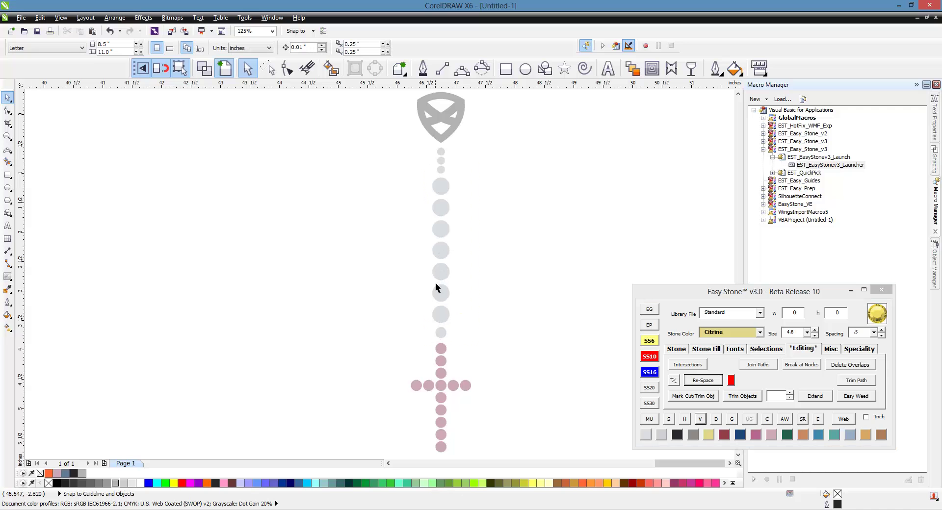
scroll(393, 347, "down", 2)
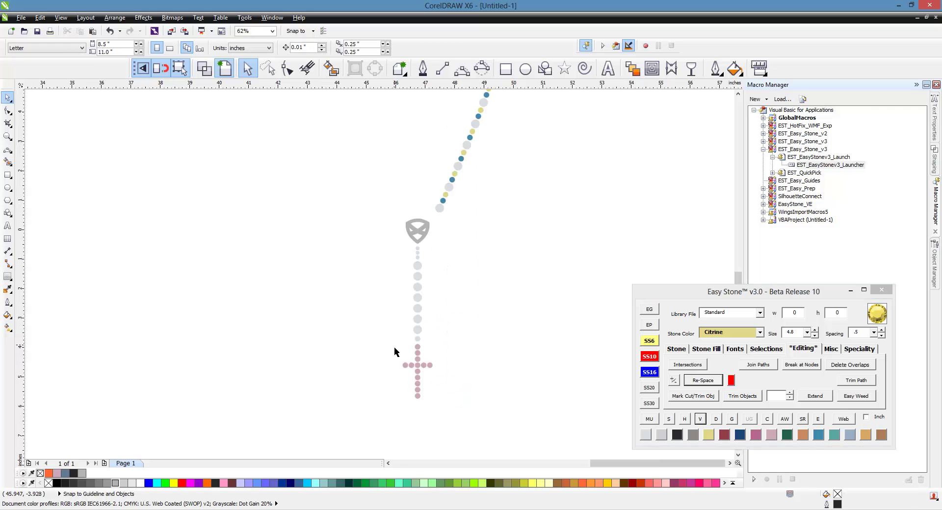
scroll(425, 291, "down", 1)
Place three copies of the drop's small crystal diagonally between the medal and the strand's lowest crystal, adjusting the middle one.
scroll(437, 223, "up", 1)
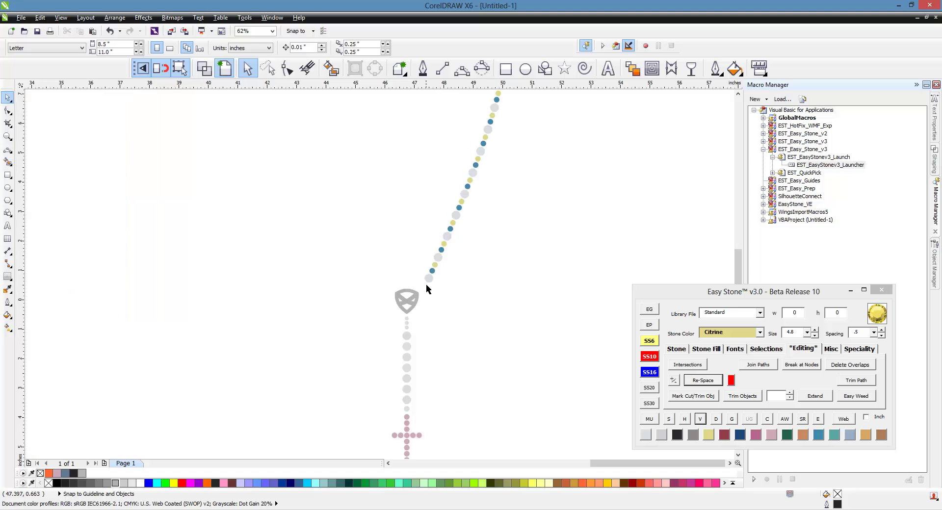
scroll(422, 304, "up", 1)
scroll(397, 238, "down", 1)
scroll(397, 238, "up", 4)
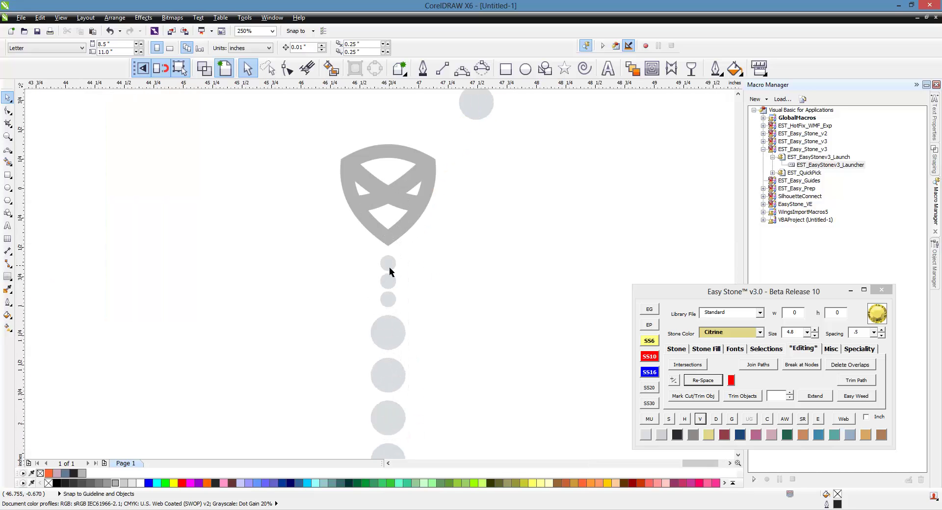
scroll(431, 301, "down", 2)
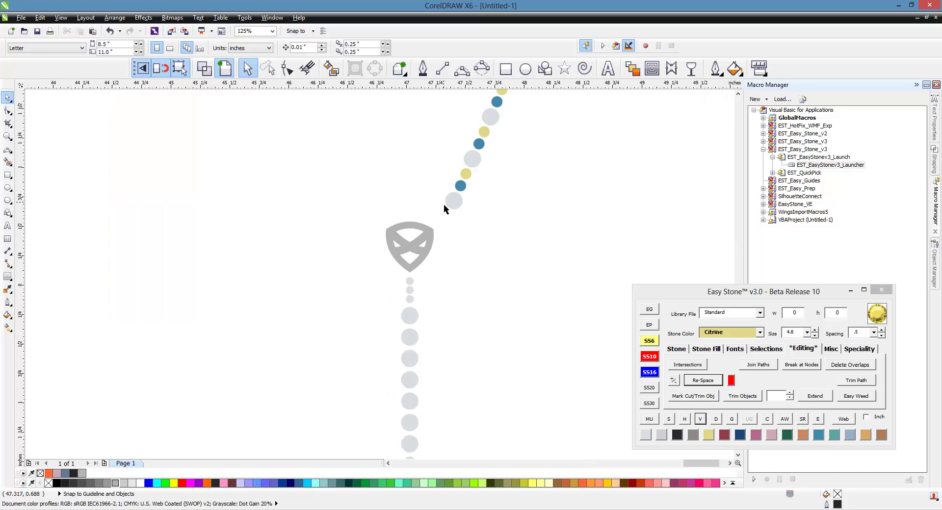
scroll(444, 204, "up", 2)
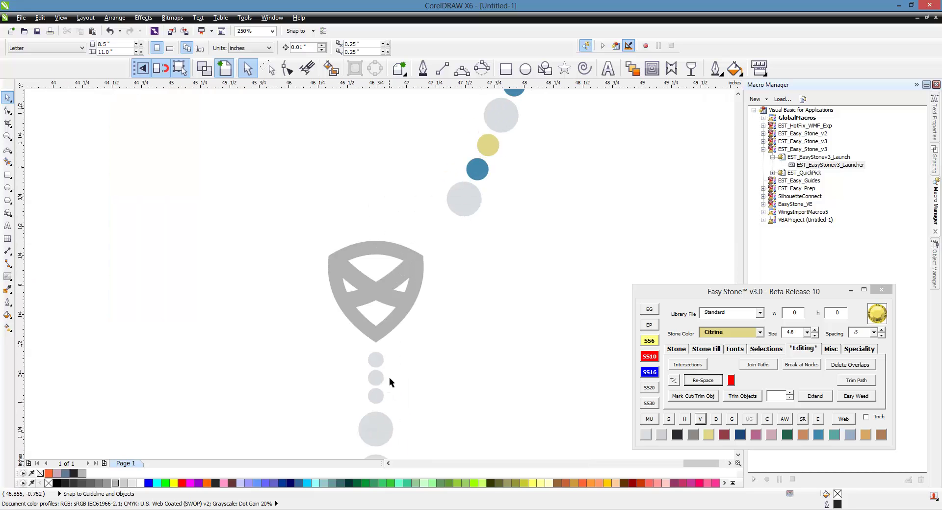
left_click_drag(375, 362, 529, 152)
scroll(432, 239, "up", 4)
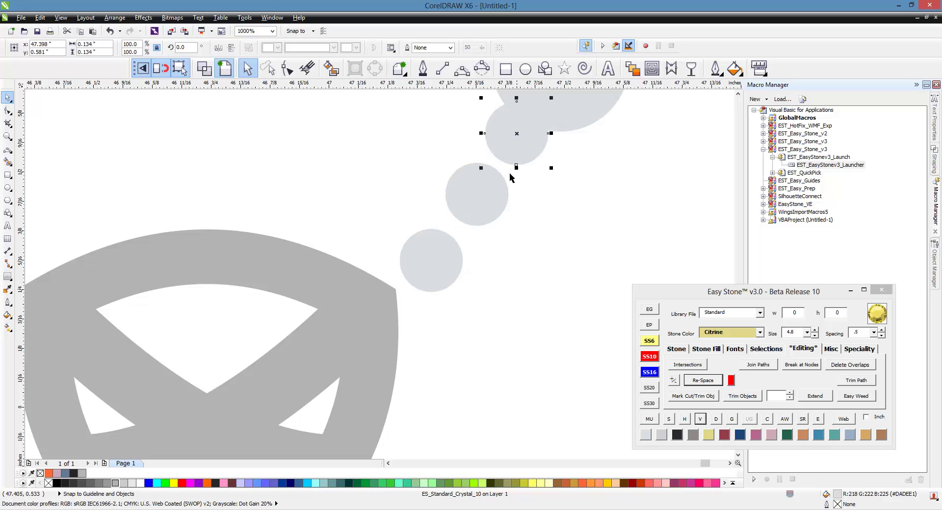
left_click_drag(501, 194, 498, 199)
left_click(524, 165)
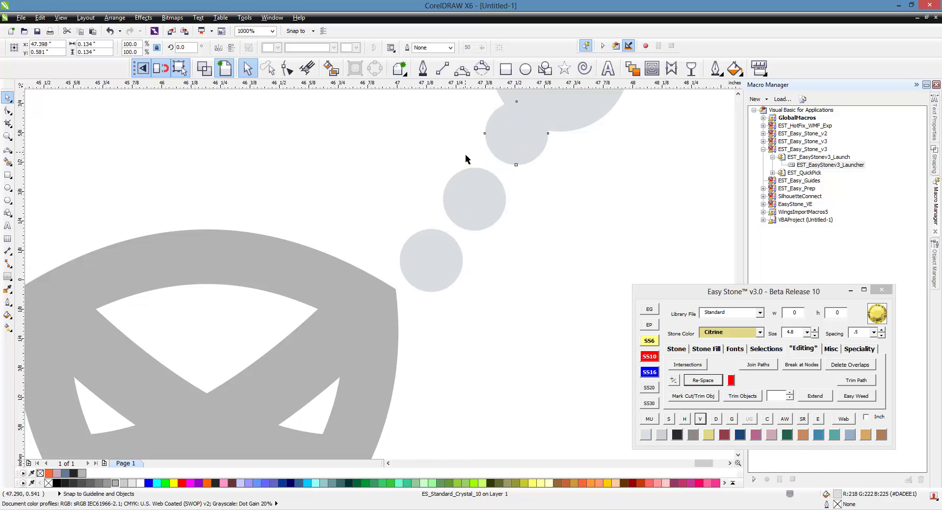
Select the three small connecting crystals and shift them together slightly closer to the strand's lowest large crystal.
scroll(467, 158, "down", 3)
left_click(464, 228)
scroll(470, 134, "up", 1)
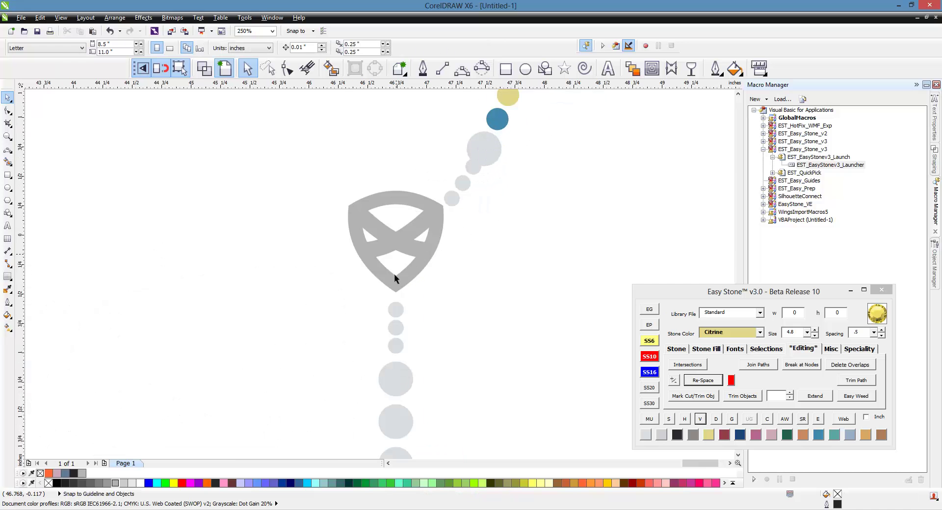
scroll(473, 160, "up", 1)
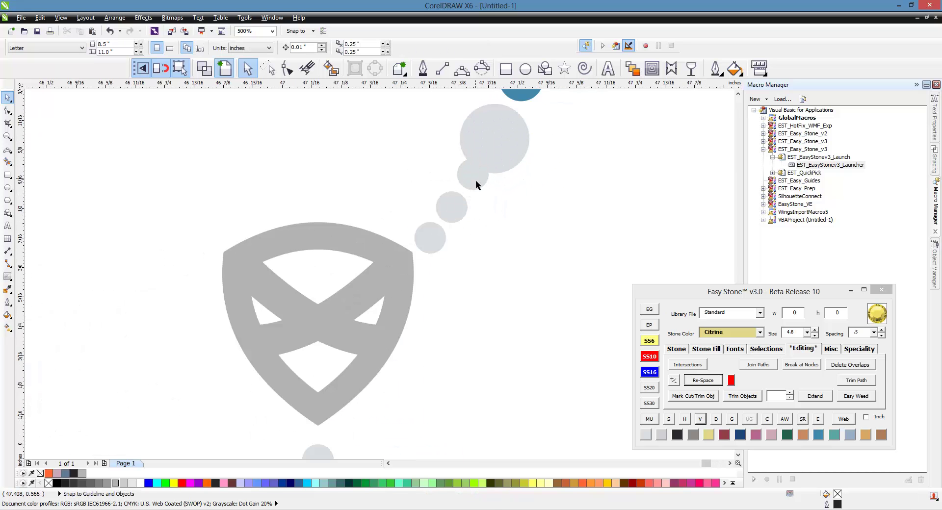
scroll(475, 180, "up", 1)
left_click(474, 201)
left_click(422, 267, "shift")
left_click(396, 302, "shift")
left_click_drag(395, 302, 409, 273)
scroll(420, 215, "down", 2)
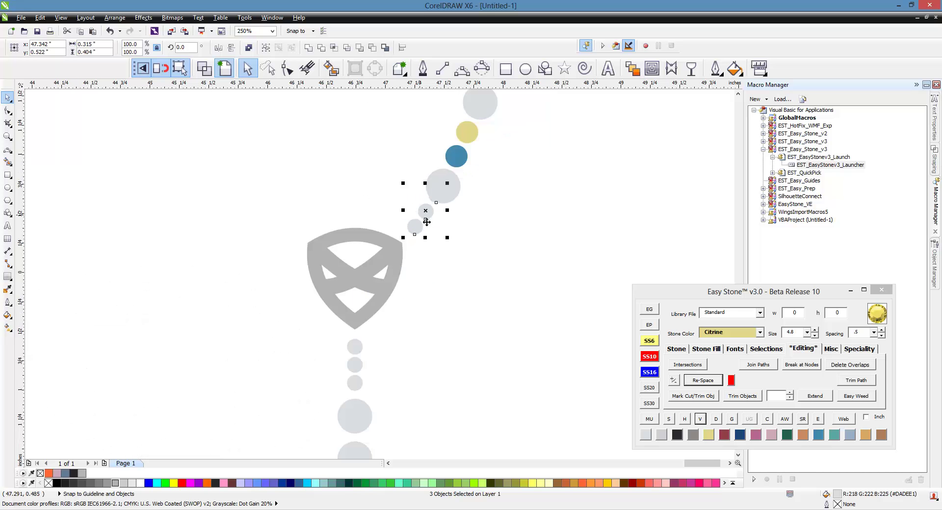
left_click(426, 317)
Select the strand without its three small connecting crystals and shift it up and outward, clearing and evenly spacing it from them.
scroll(425, 311, "down", 3)
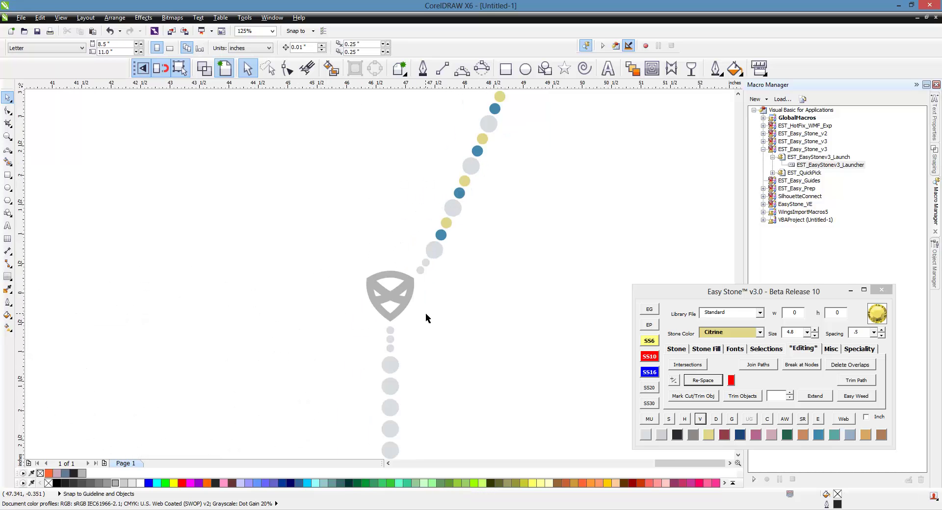
left_click_drag(500, 142, 420, 299)
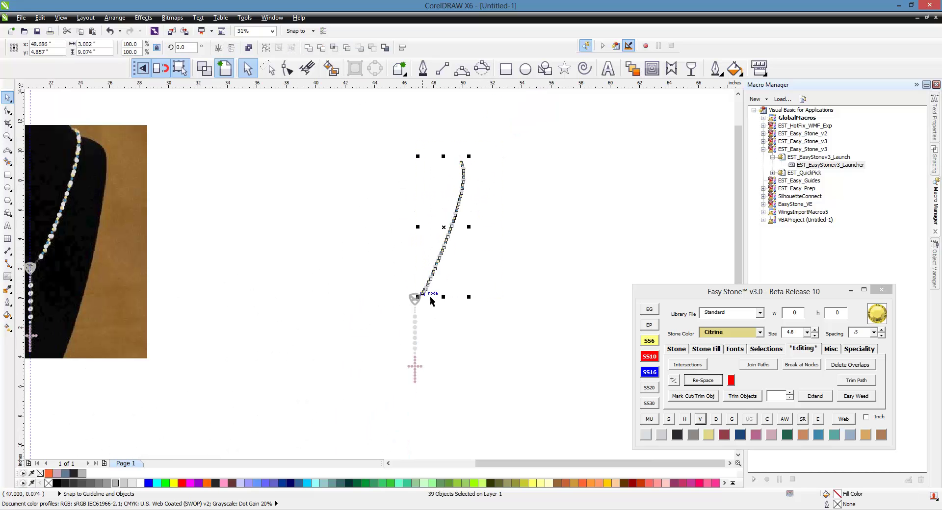
scroll(419, 294, "up", 4)
scroll(336, 352, "up", 1)
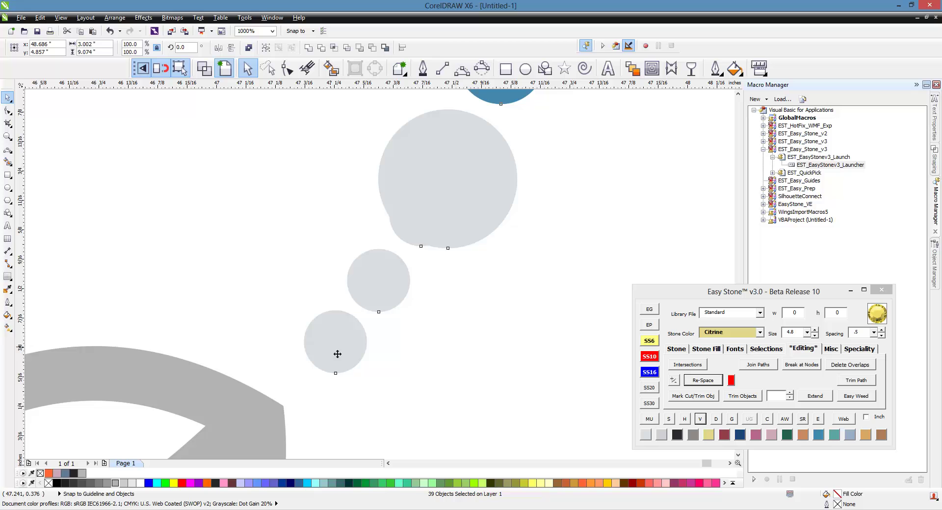
left_click(383, 298, "shift")
left_click_drag(467, 224, 506, 165)
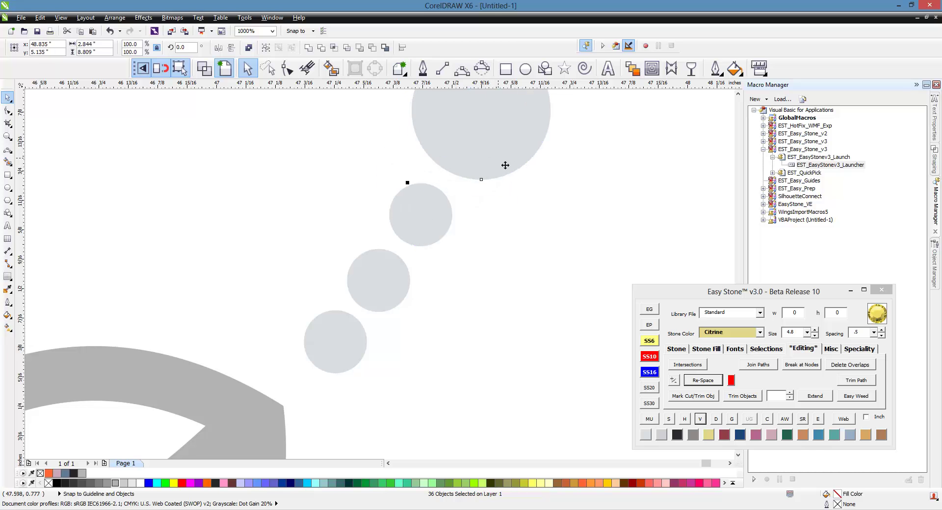
scroll(481, 206, "down", 2)
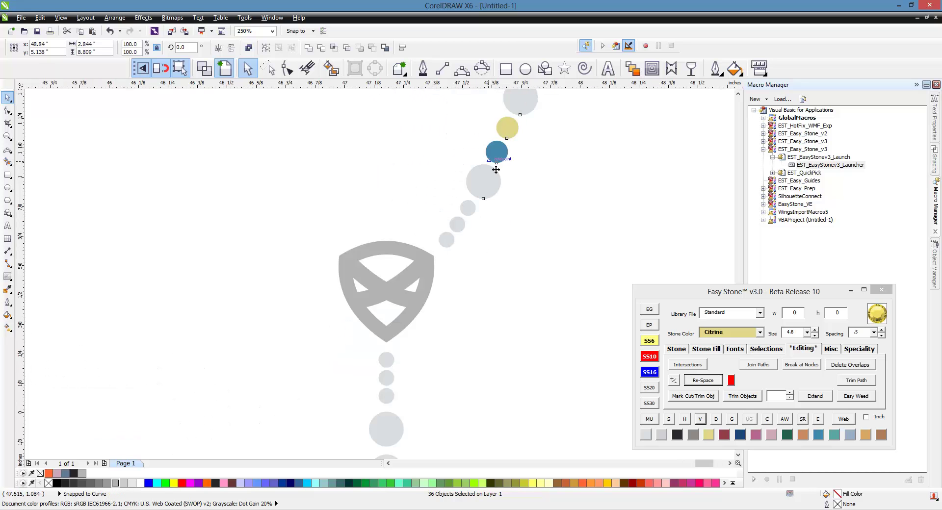
scroll(489, 177, "up", 2)
left_click_drag(490, 213, 485, 205)
scroll(498, 264, "down", 2)
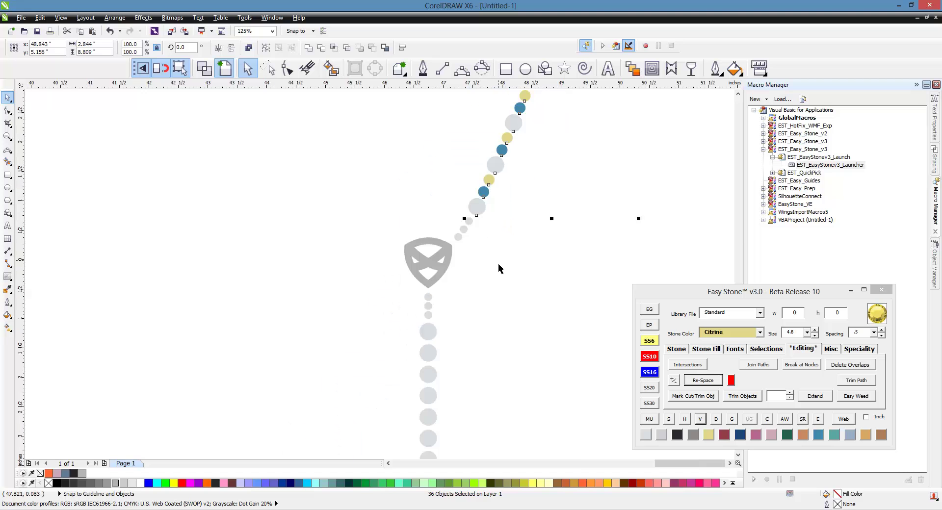
left_click(486, 262)
Select the strand with its small connecting crystals plus the drop's topmost small crystal, and mirror a copy horizontally onto the rosary's other side.
scroll(482, 261, "down", 3)
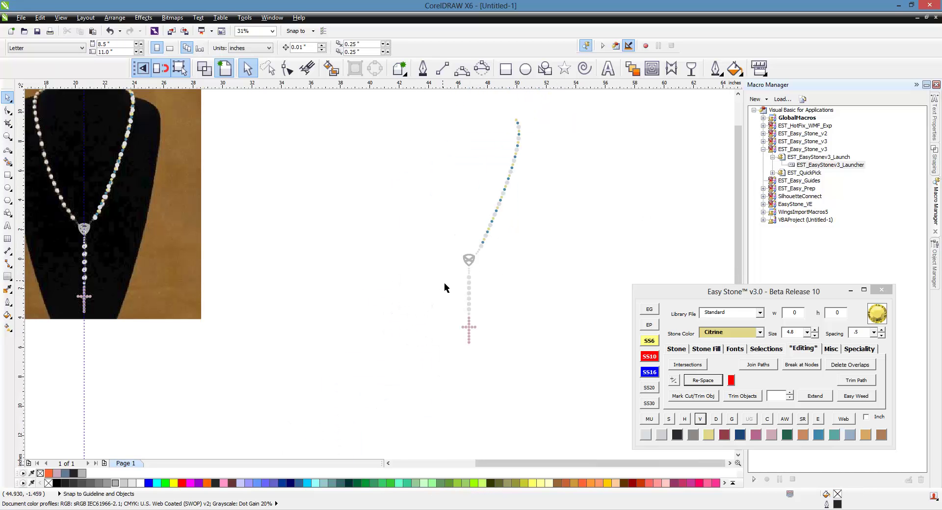
scroll(443, 283, "down", 1)
scroll(472, 264, "up", 1)
left_click_drag(542, 140, 443, 311)
scroll(443, 310, "up", 5)
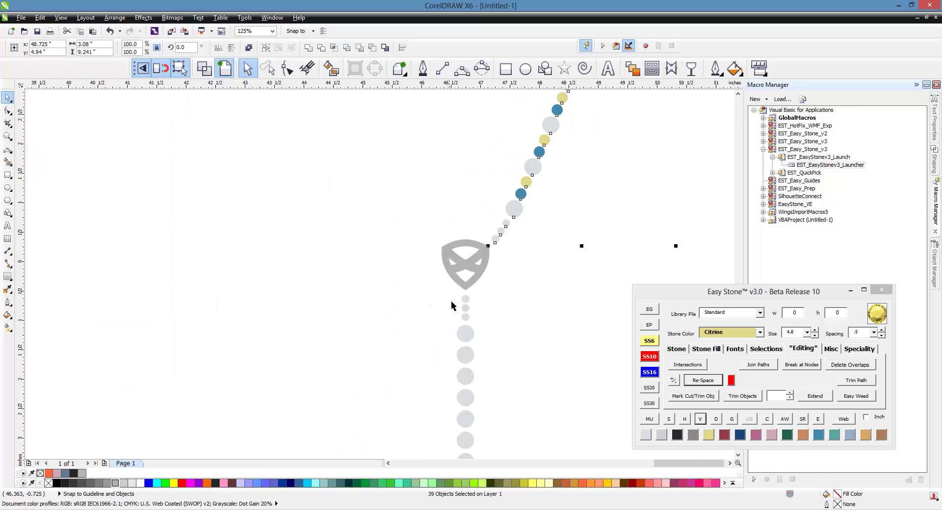
left_click(481, 304, "shift")
scroll(448, 292, "down", 5)
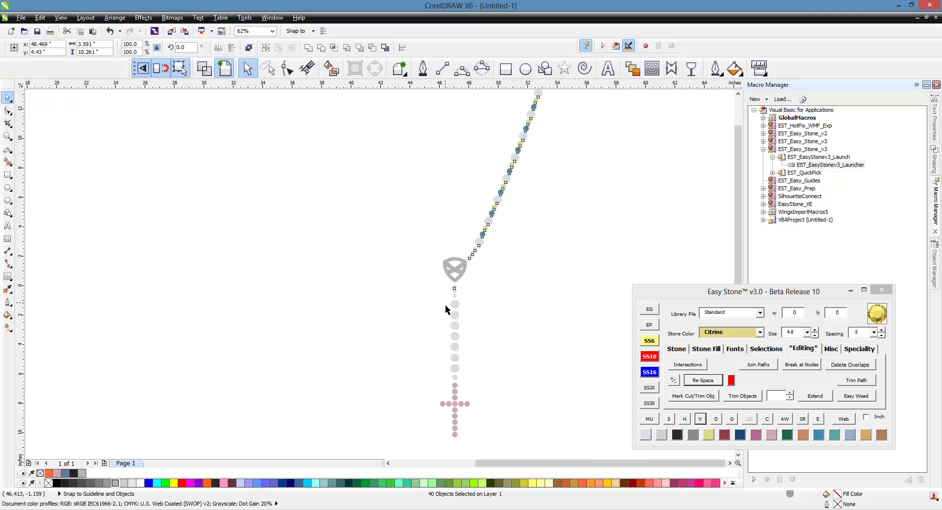
left_click_drag(512, 229, 436, 234)
Move the mirrored strand inward until its copied reference crystal sits on the drop's topmost small crystal.
scroll(467, 304, "up", 7)
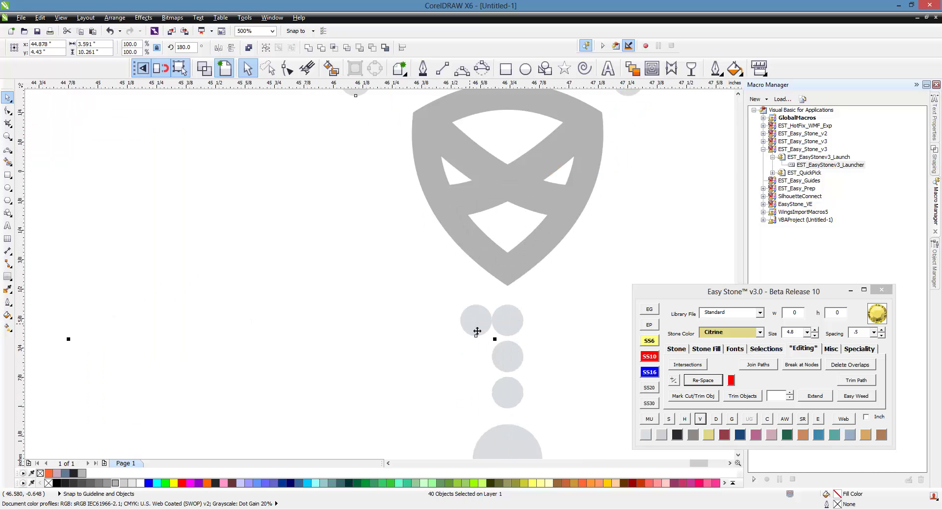
left_click_drag(477, 332, 508, 332)
scroll(359, 295, "down", 4)
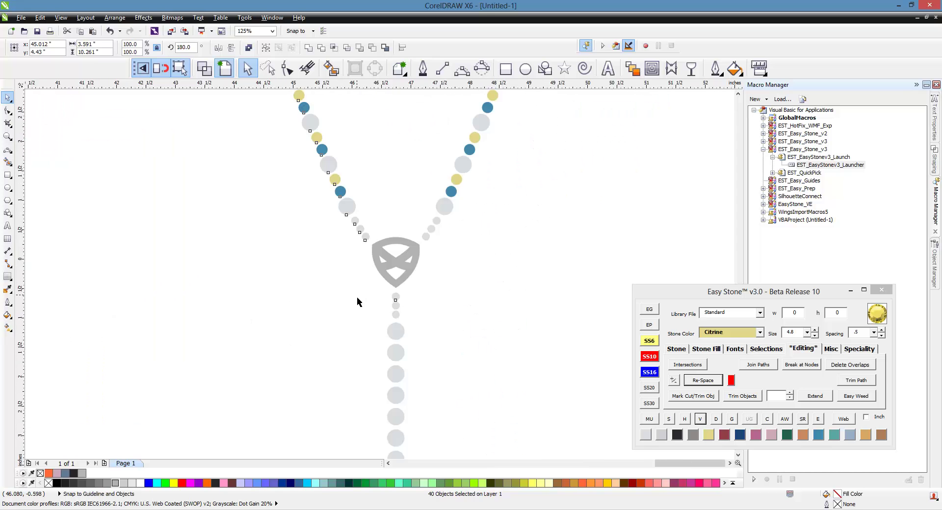
left_click(358, 302)
Select the whole rosary, place it on a black background with Easy Stone's AW function, and put a copy beside it.
scroll(357, 302, "down", 5)
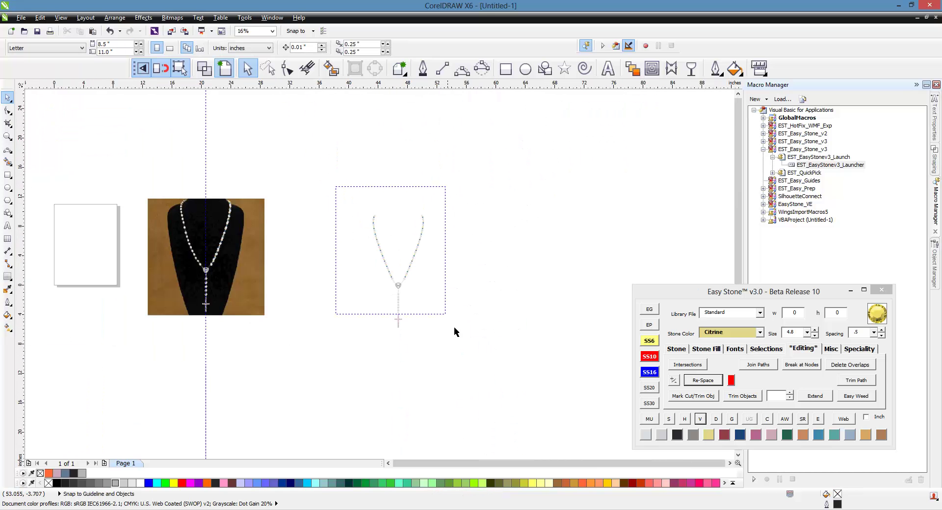
left_click_drag(454, 332, 456, 334)
left_click(784, 419)
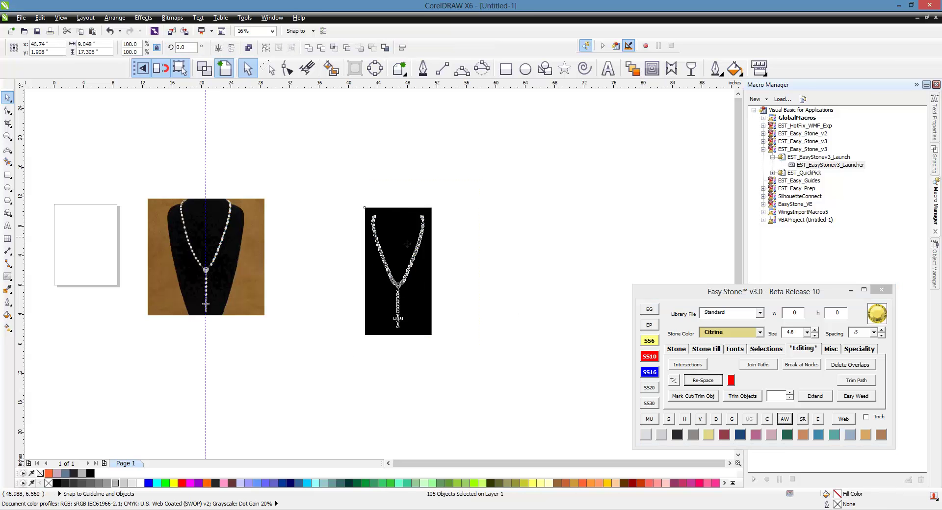
left_click_drag(410, 246, 493, 250)
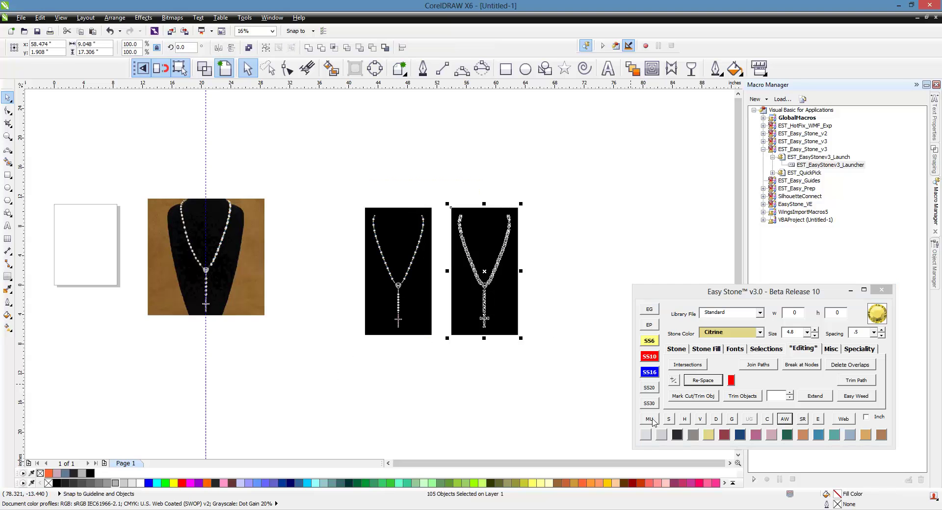
Turn the copied rosary into an Easy Stone mock-up with rendered stones, a watermarked background and a size label.
left_click(650, 419)
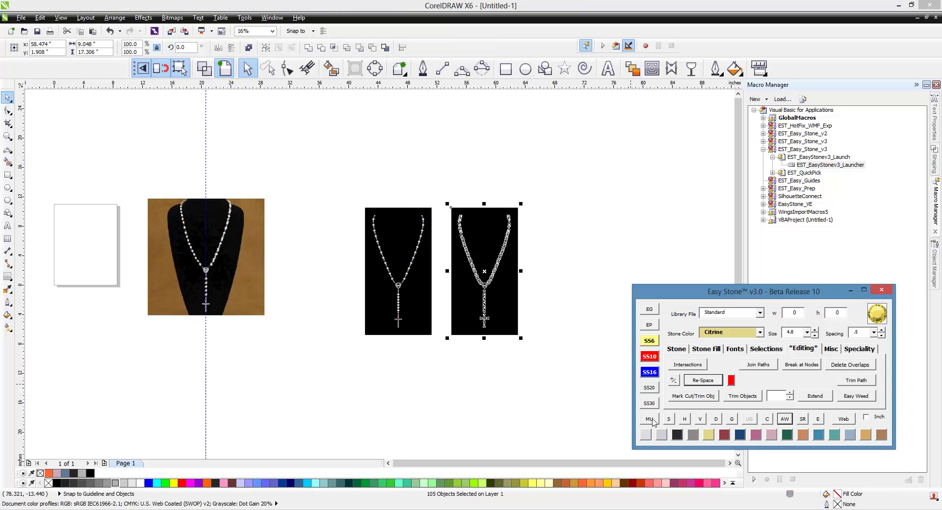
left_click(581, 307)
scroll(501, 293, "up", 2)
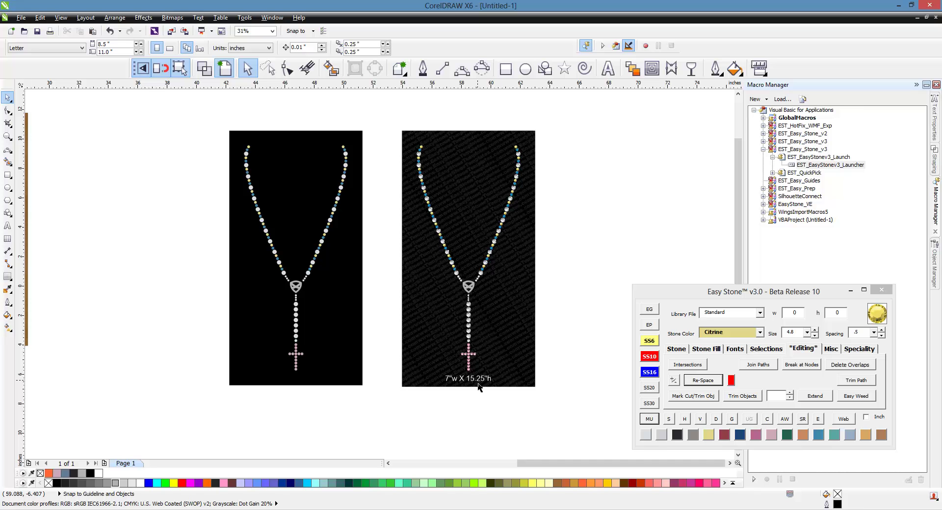
Apply the Silver glitter fill to the medal in the mock-up.
left_click(469, 292)
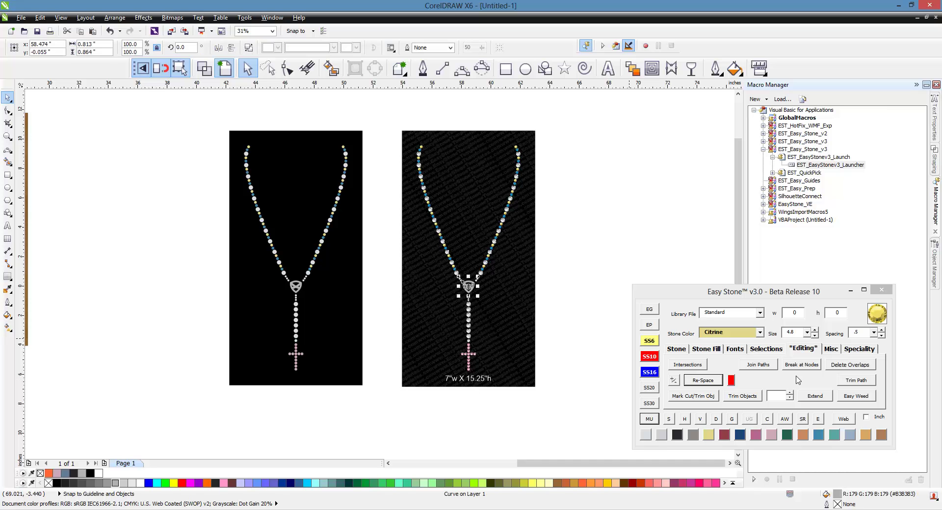
left_click(858, 349)
left_click(750, 381)
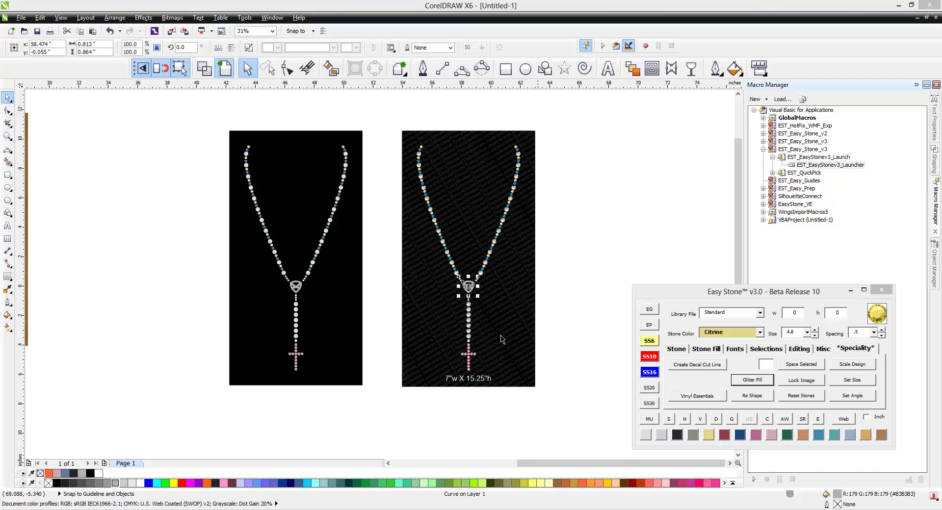
left_click_drag(496, 129, 681, 91)
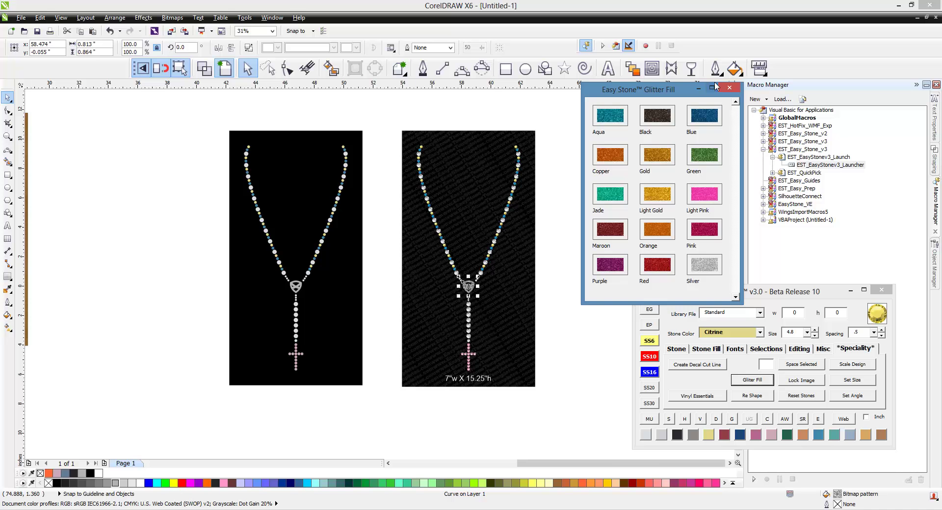
left_click(705, 115)
left_click(622, 191)
scroll(469, 288, "up", 4)
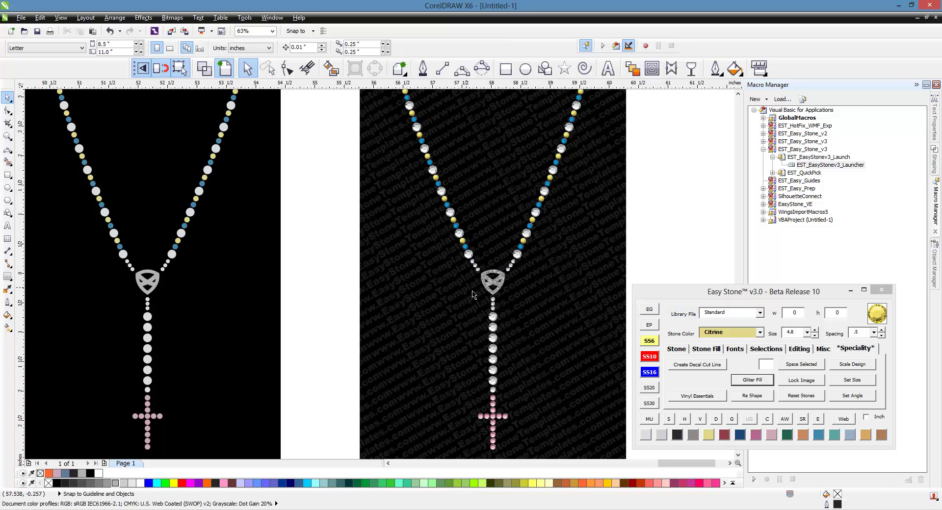
scroll(541, 287, "up", 2)
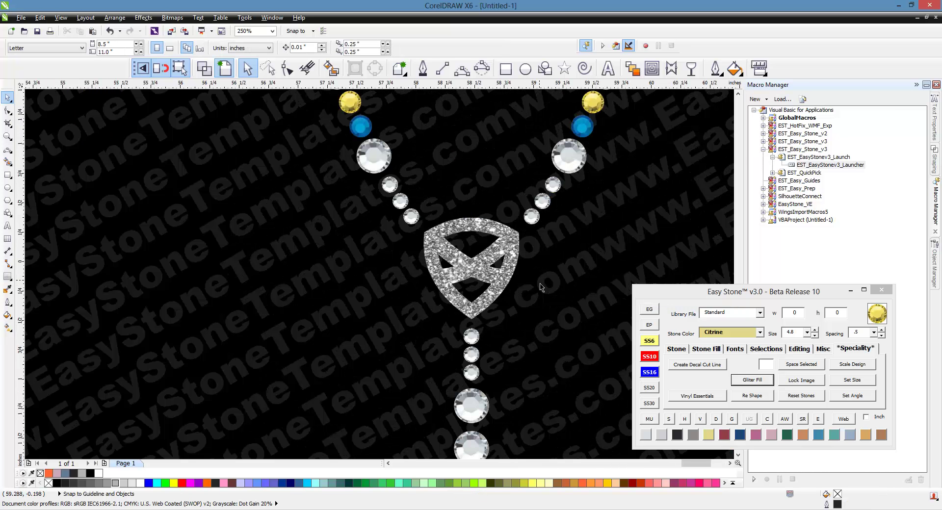
Recolor the mock-up cross's stones to Capri Blue and render them as realistic stones.
scroll(426, 322, "down", 6)
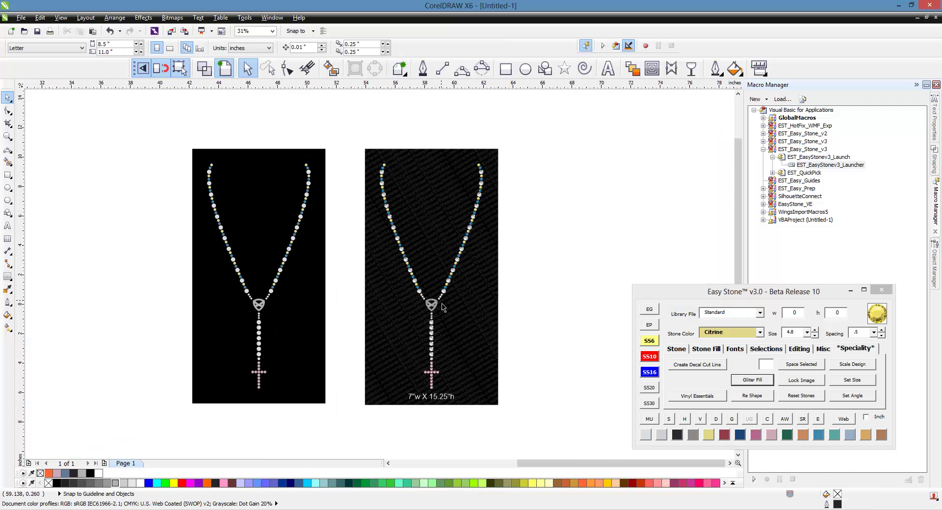
scroll(438, 346, "up", 2)
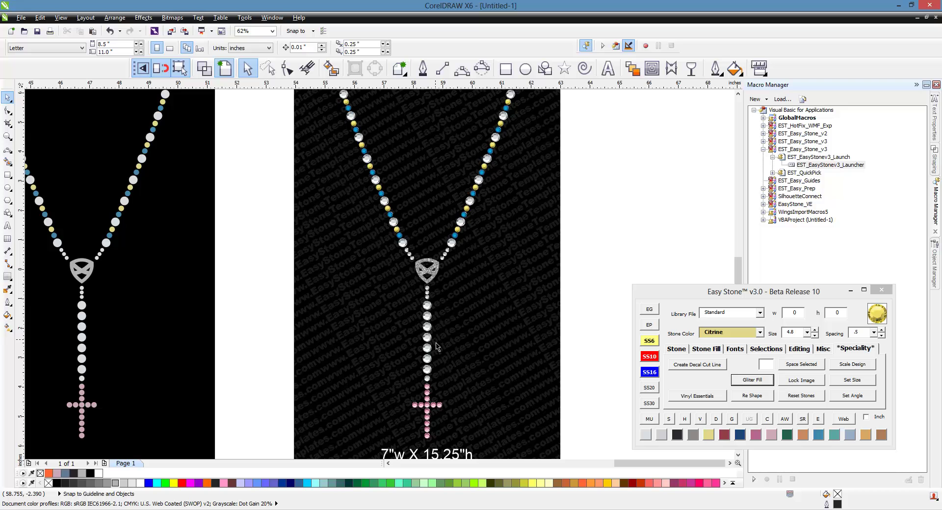
scroll(437, 346, "down", 2)
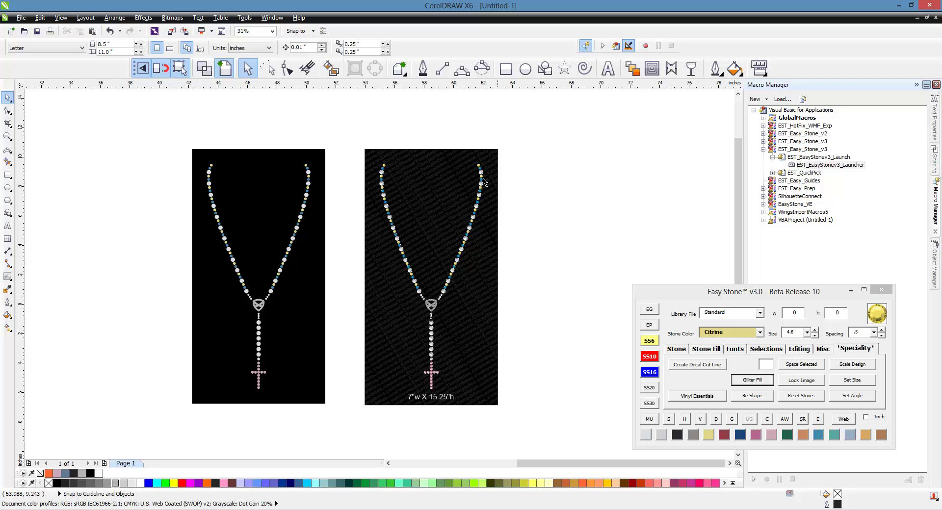
scroll(410, 410, "up", 1)
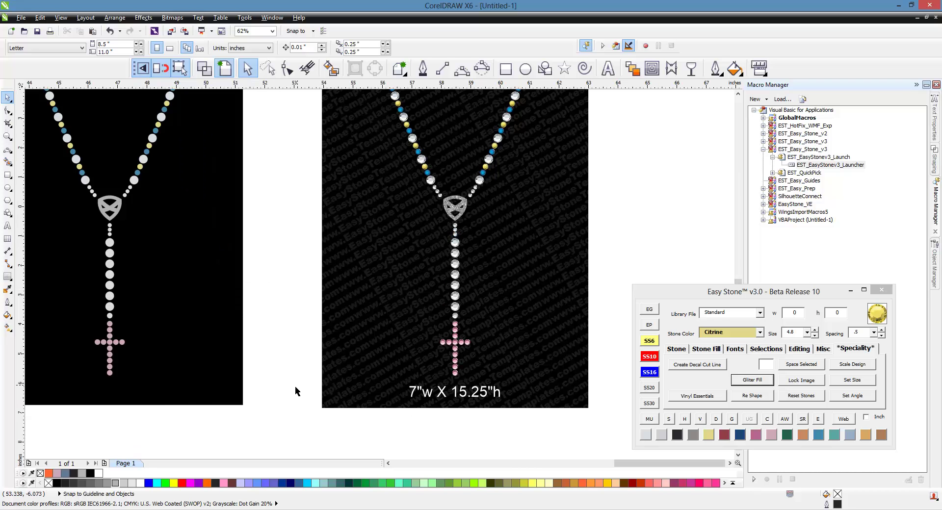
left_click_drag(295, 384, 533, 319)
left_click(819, 435)
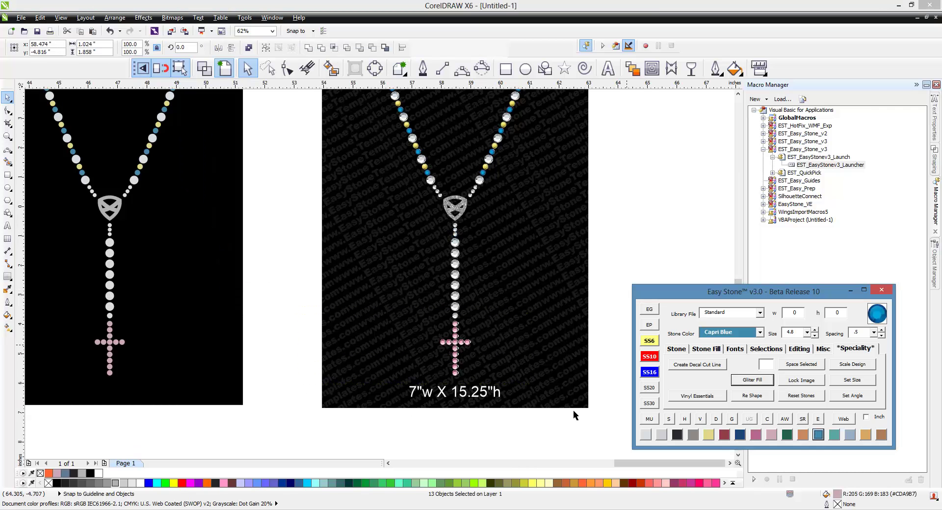
left_click(669, 420)
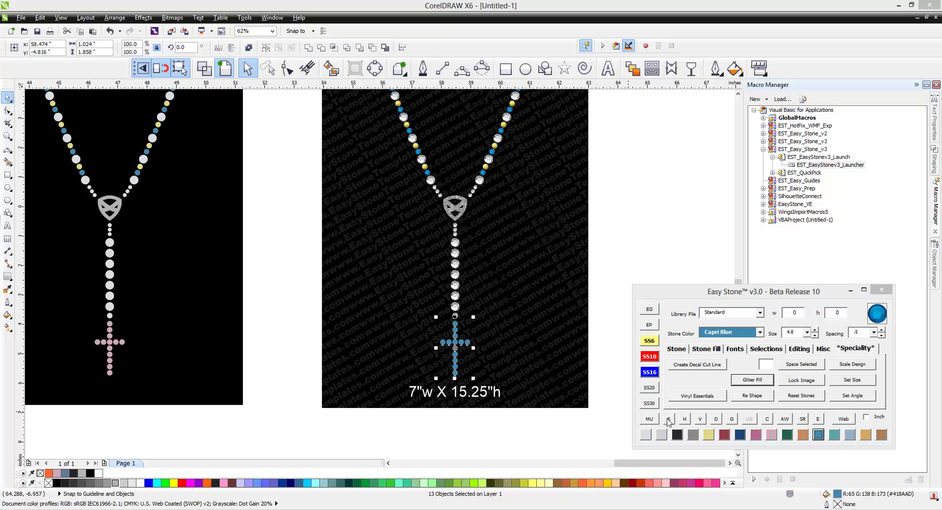
left_click(500, 281)
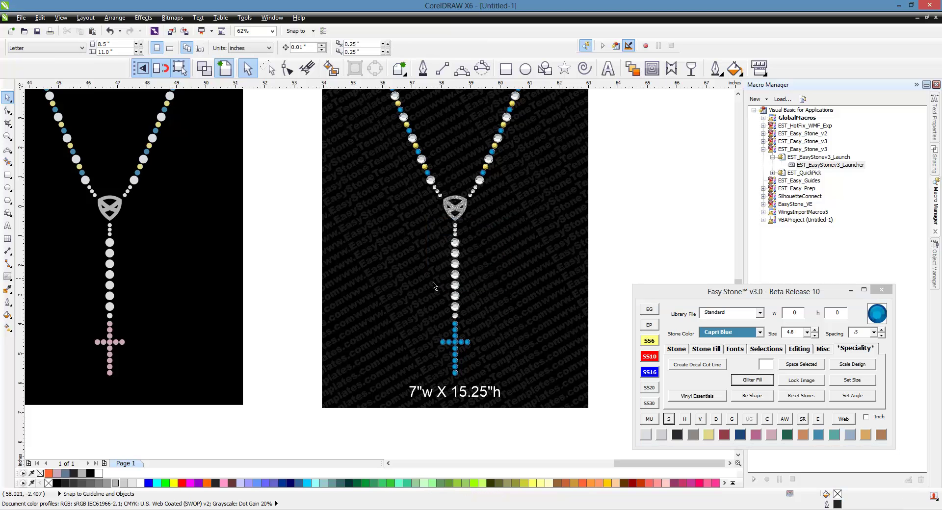
Recolor the large crystals of the mock-up's drop to Citrine and render them as realistic stones.
scroll(432, 284, "down", 2)
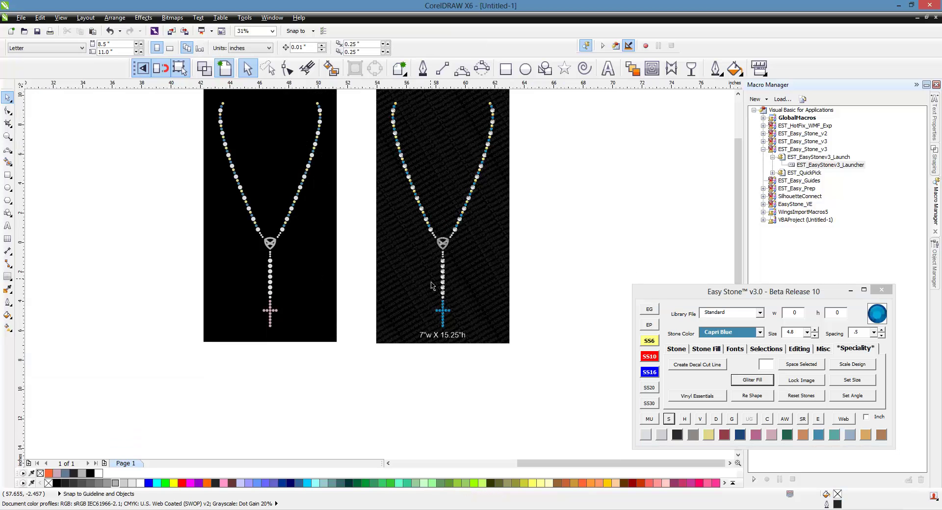
scroll(432, 282, "up", 2)
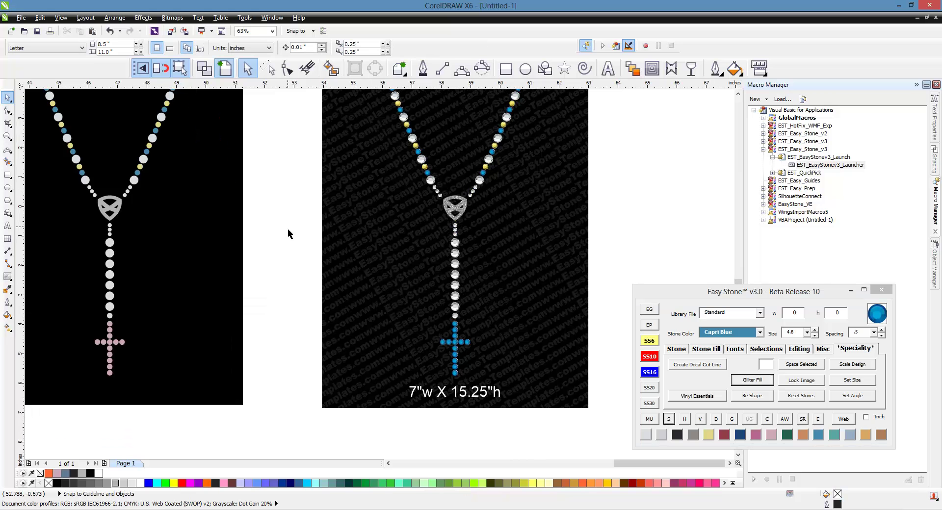
left_click_drag(288, 231, 474, 320)
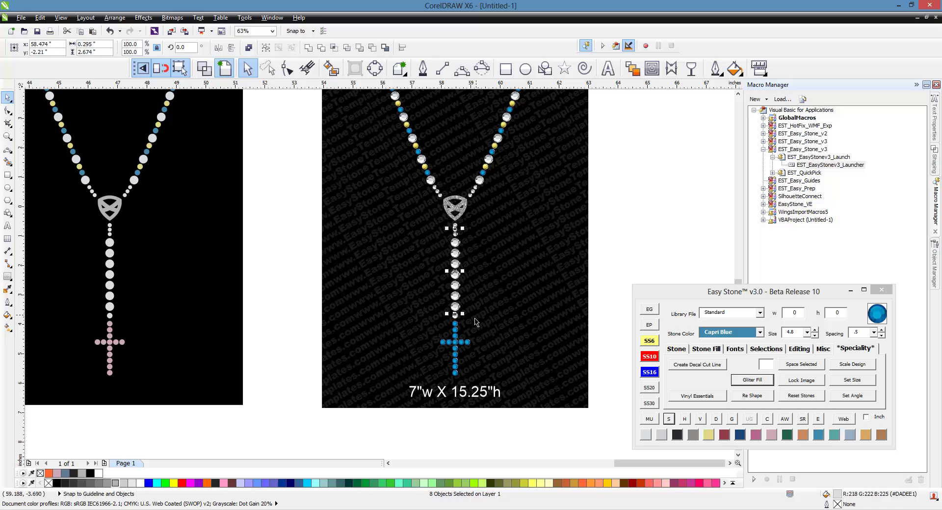
left_click(284, 234)
left_click_drag(290, 245, 484, 325)
left_click(710, 435)
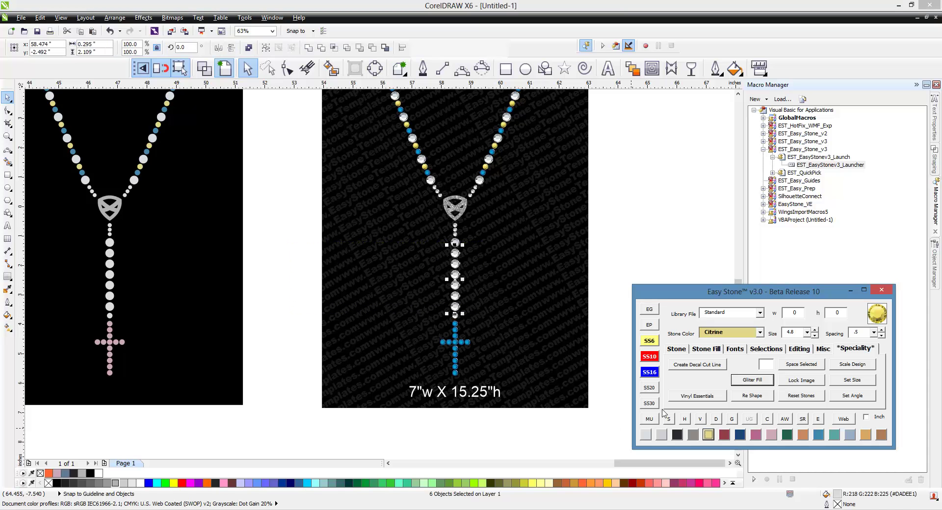
left_click(460, 246)
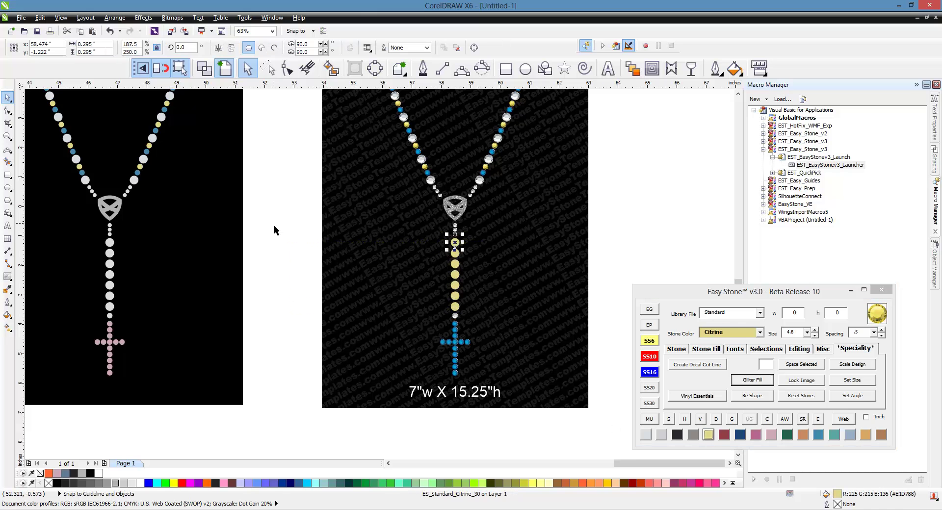
left_click_drag(287, 212, 530, 349)
left_click(668, 418)
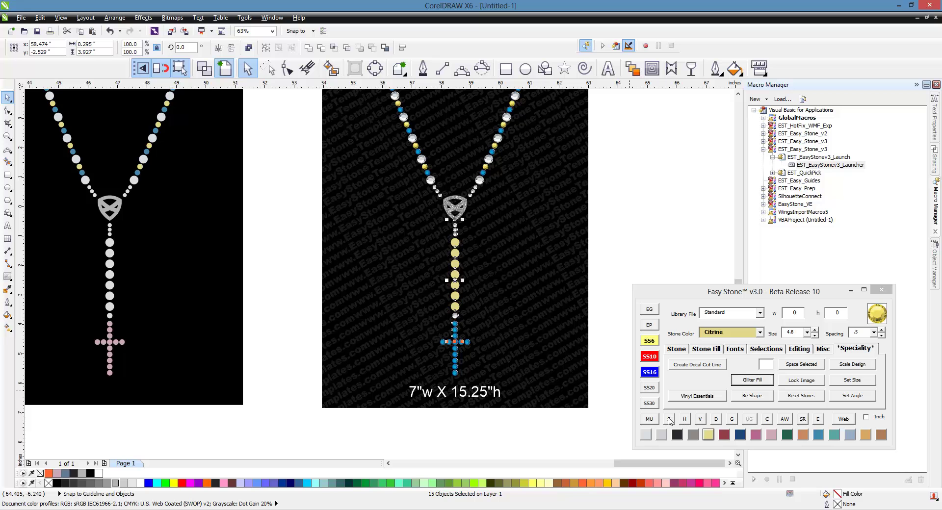
left_click(486, 278)
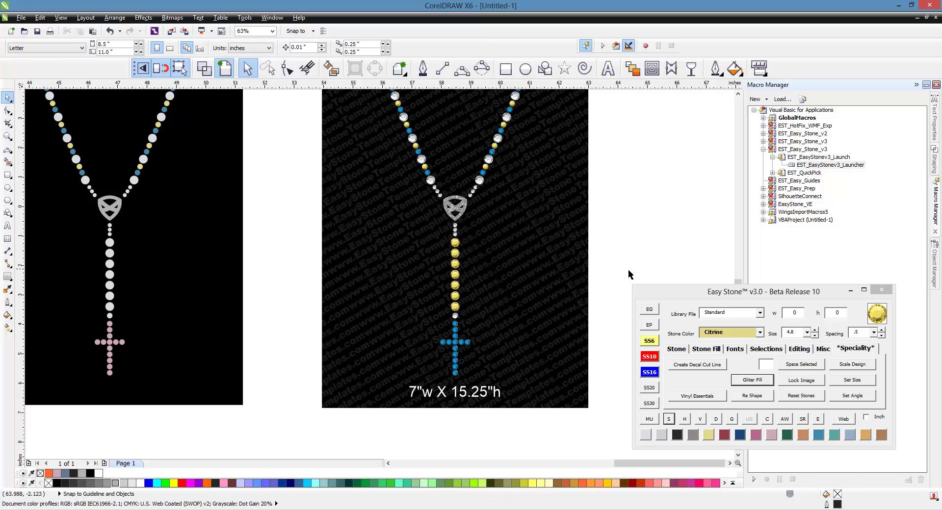
scroll(478, 266, "down", 1)
scroll(461, 322, "down", 1)
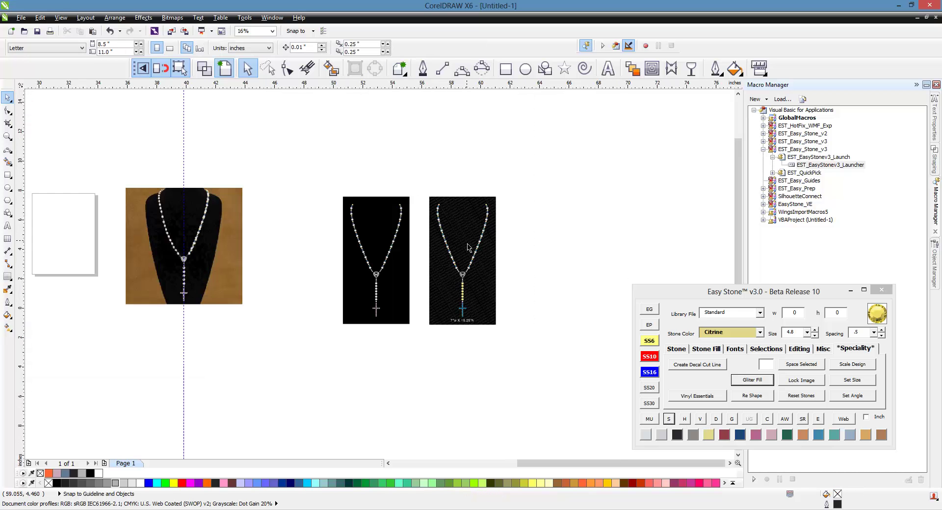
scroll(467, 257, "up", 1)
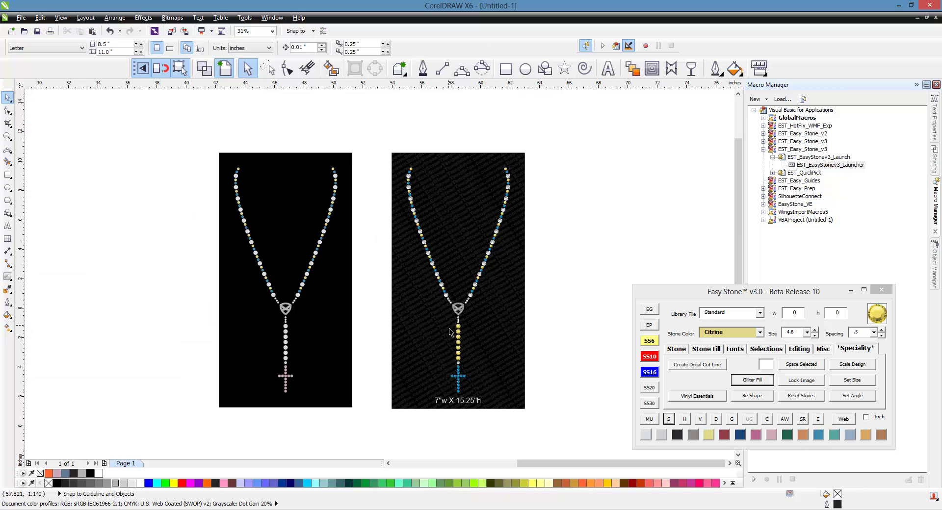